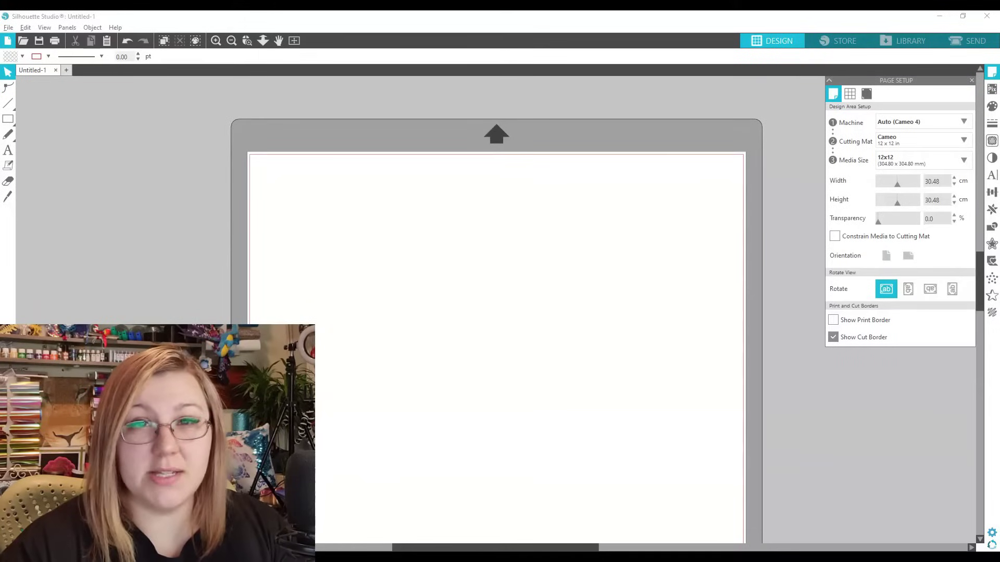
Check the installed software release in the About information and close it.
{"action": "left_click", "coordinate": [115, 27]}
{"action": "left_click", "coordinate": [163, 156]}
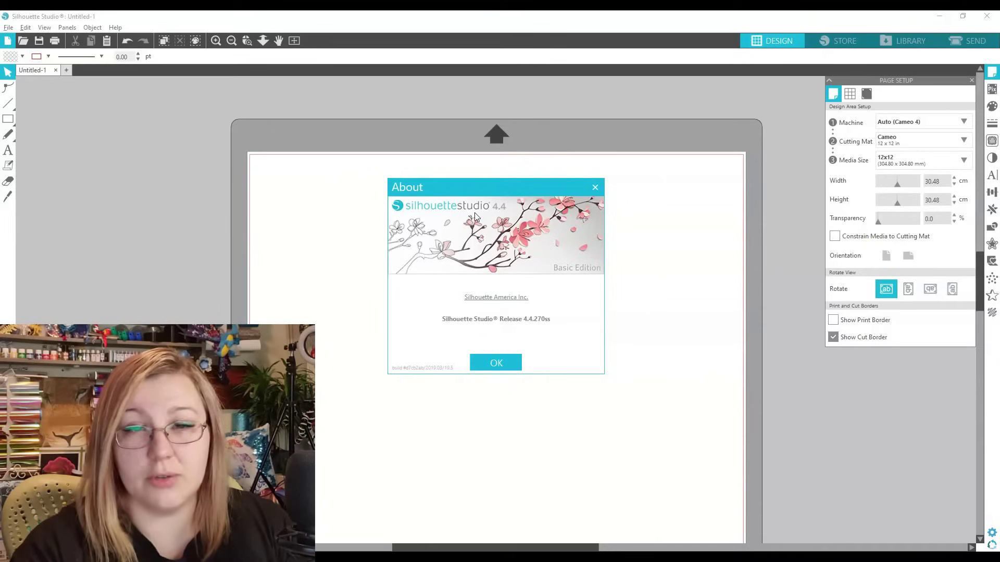
{"action": "key", "text": "Escape"}
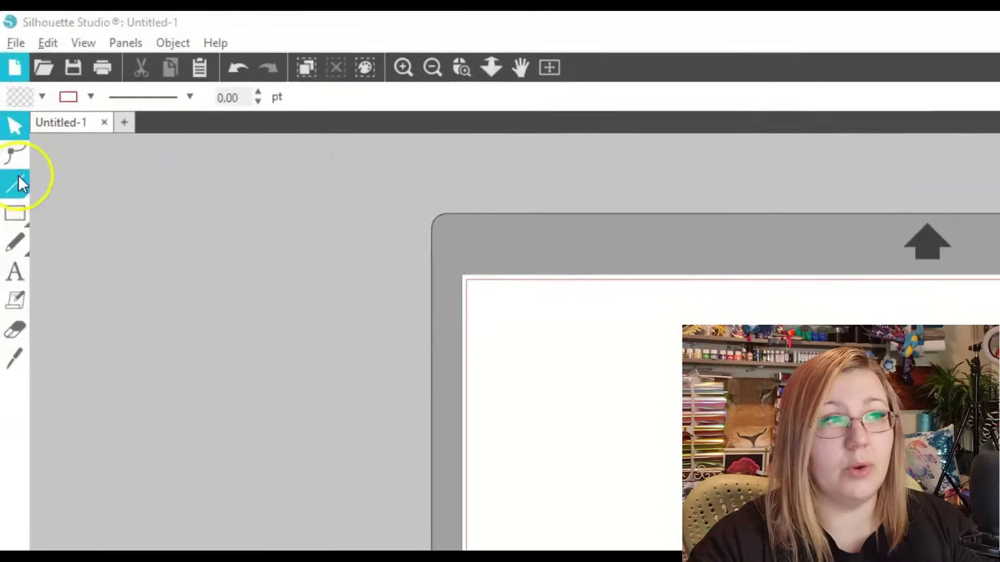
{"action": "mouse_move", "coordinate": [20, 213]}
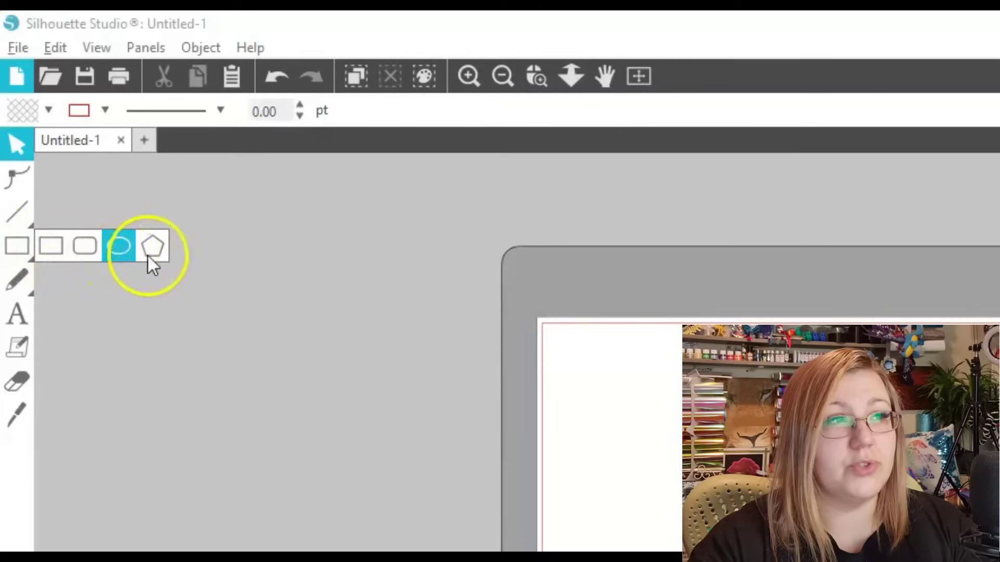
{"action": "mouse_move", "coordinate": [14, 289]}
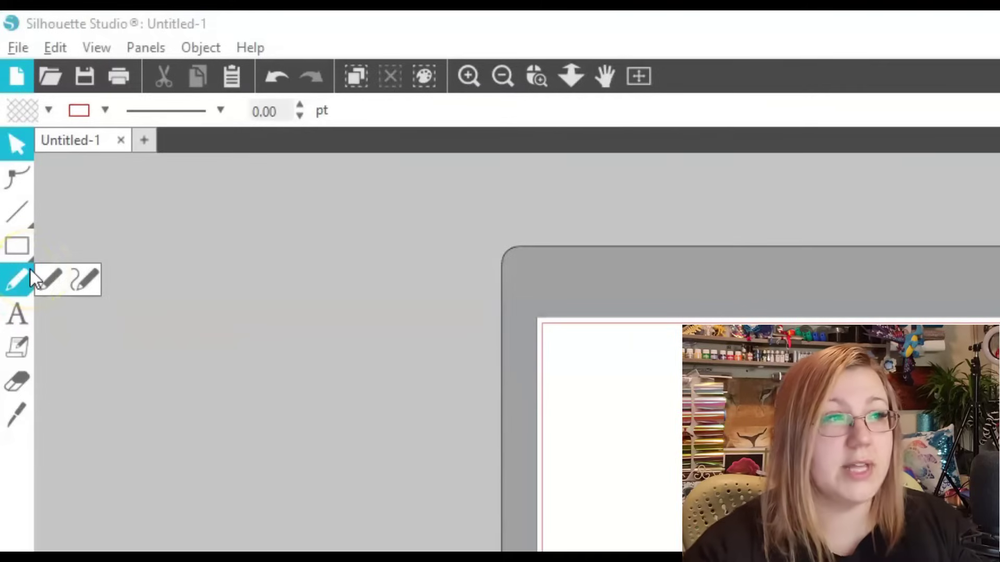
{"action": "left_click", "coordinate": [12, 315]}
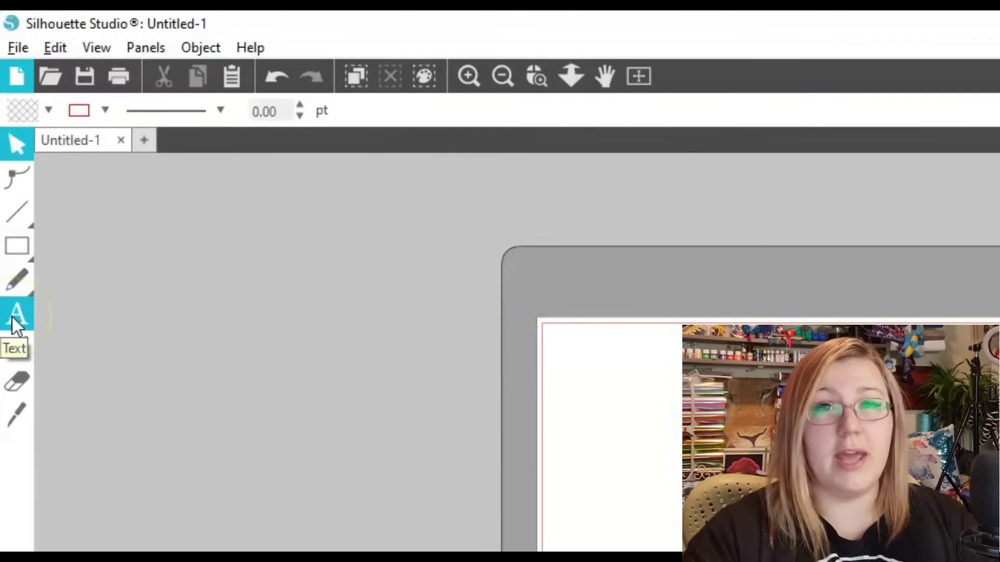
{"action": "left_click", "coordinate": [19, 348]}
{"action": "mouse_move", "coordinate": [205, 346]}
{"action": "left_mouse_down"}
{"action": "mouse_move", "coordinate": [408, 334]}
{"action": "mouse_move", "coordinate": [159, 309]}
{"action": "left_mouse_up"}
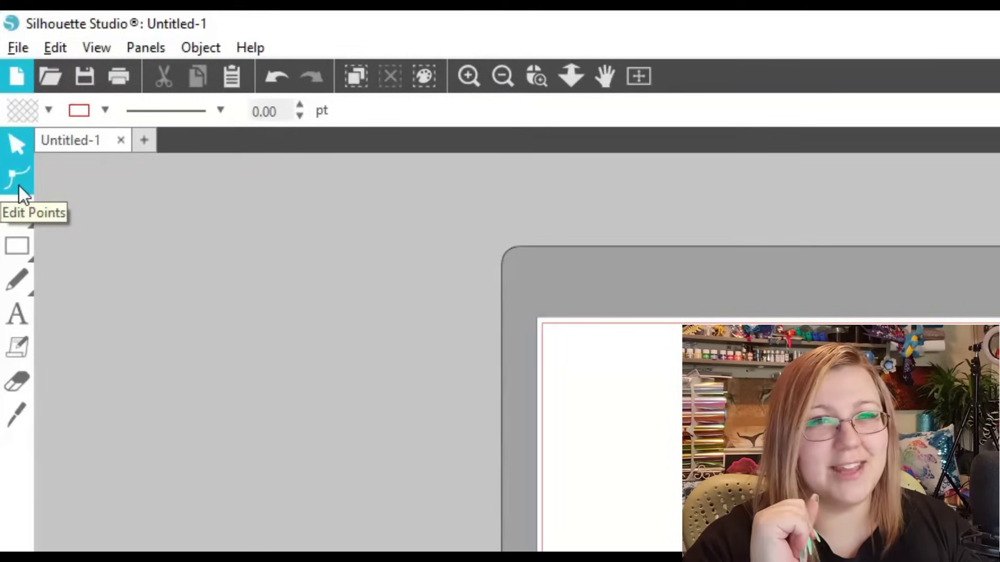
{"action": "left_click", "coordinate": [13, 50]}
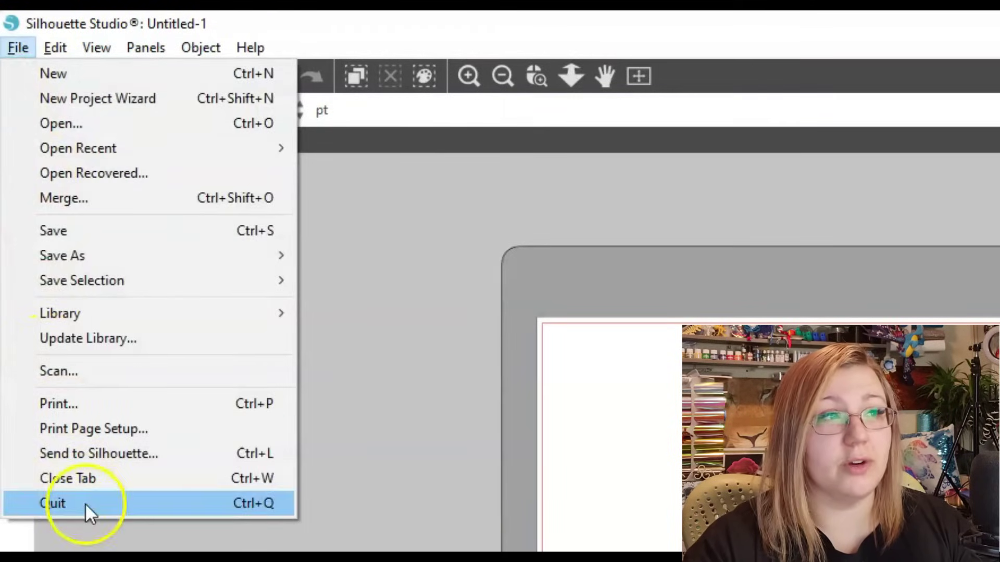
{"action": "mouse_move", "coordinate": [64, 51]}
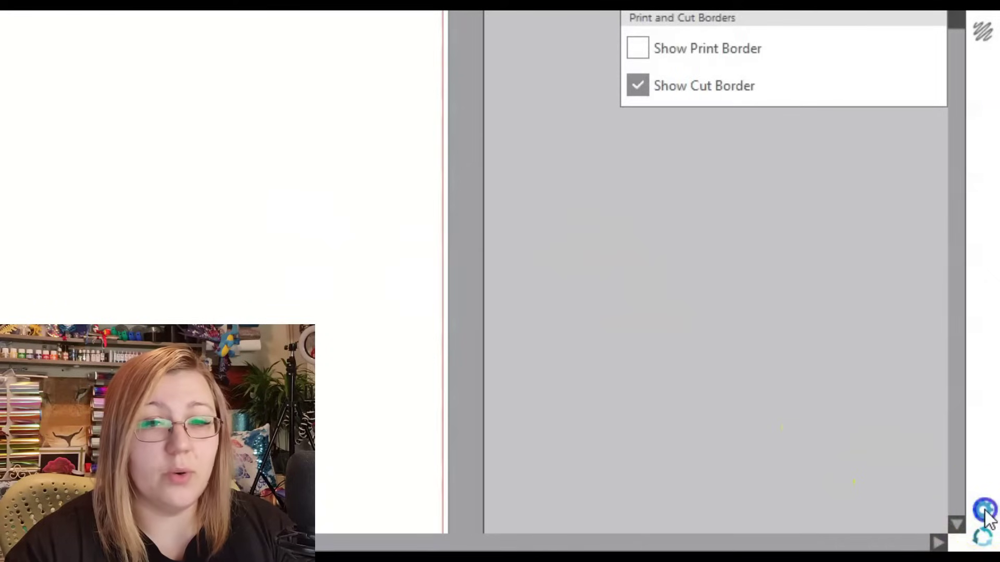
Open the preferences and review the General settings, including the available interface languages.
{"action": "left_click", "coordinate": [983, 512]}
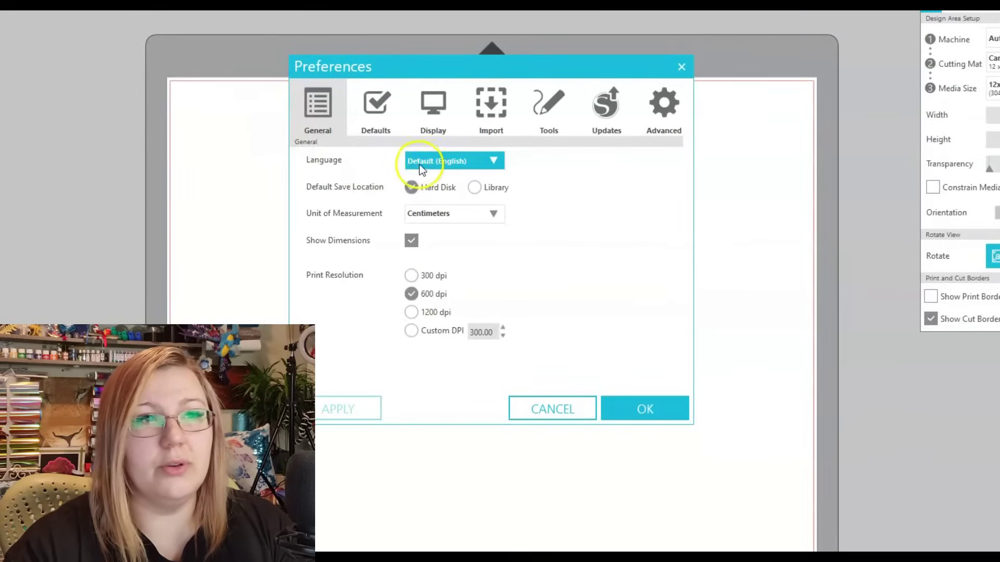
{"action": "left_click", "coordinate": [423, 163]}
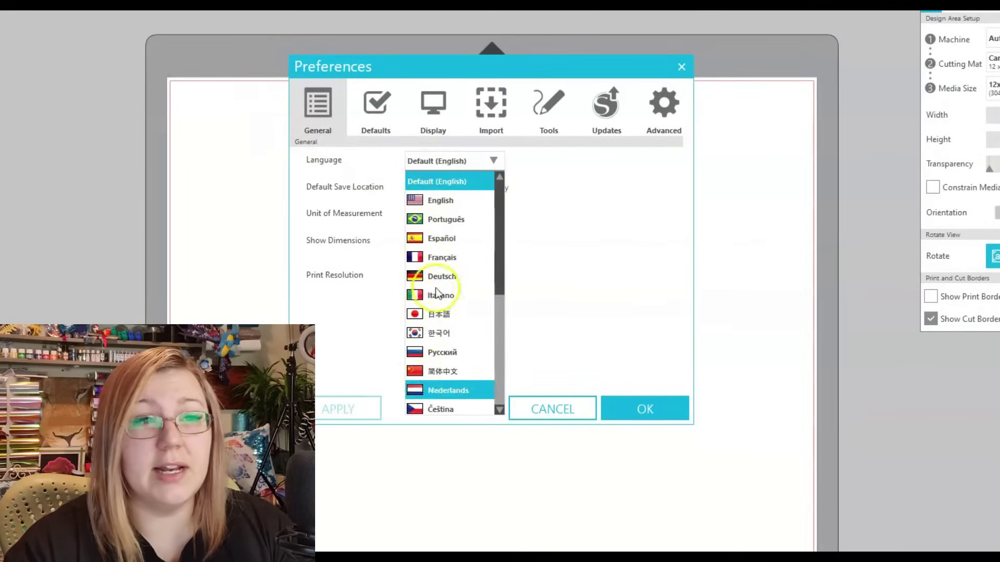
{"action": "left_click", "coordinate": [558, 211]}
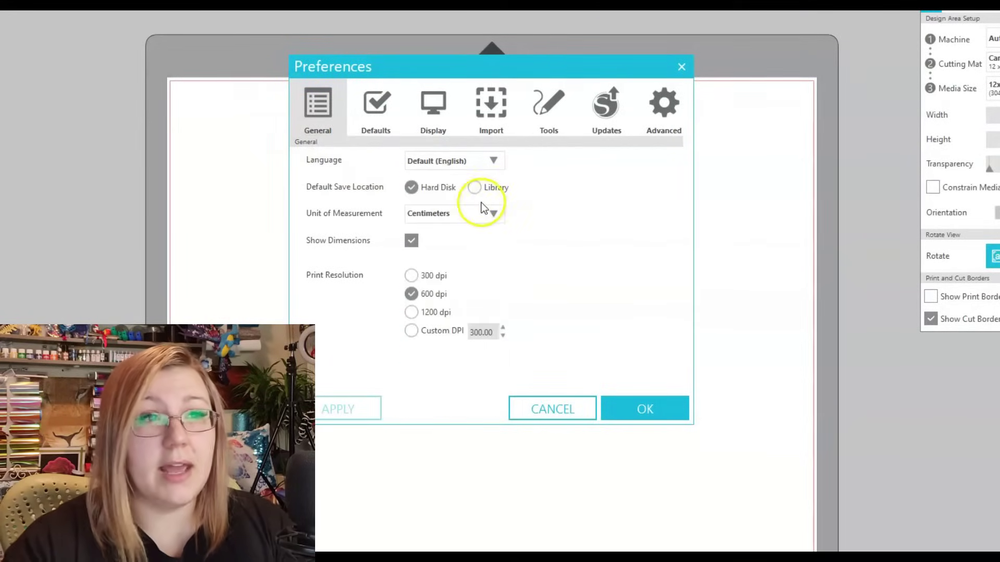
{"action": "left_click", "coordinate": [407, 196]}
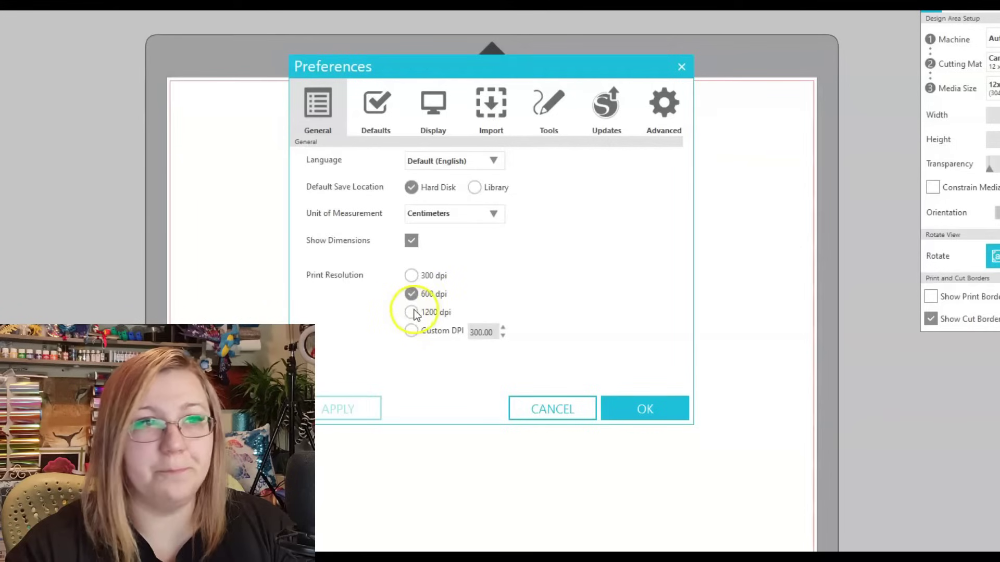
Switch the default page orientation to Landscape and Portrait, and return it to Choose Automatically.
{"action": "left_click", "coordinate": [392, 113]}
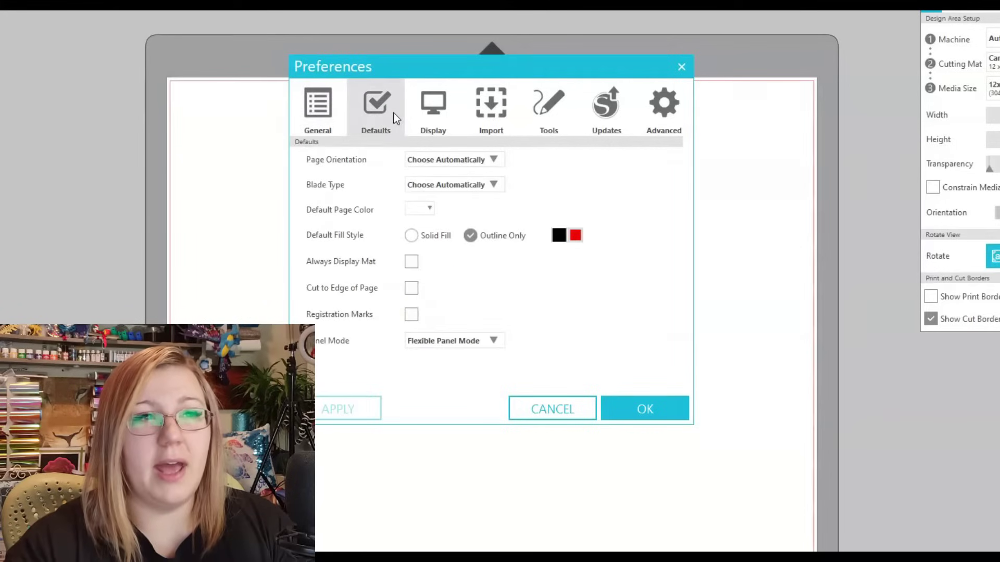
{"action": "left_click", "coordinate": [476, 160]}
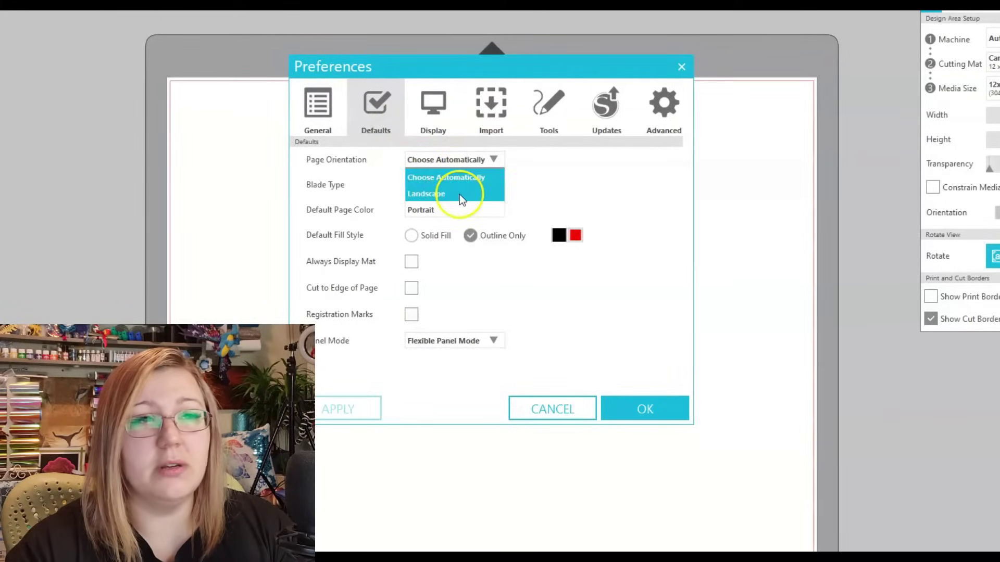
{"action": "left_click", "coordinate": [458, 194]}
{"action": "left_click", "coordinate": [473, 159]}
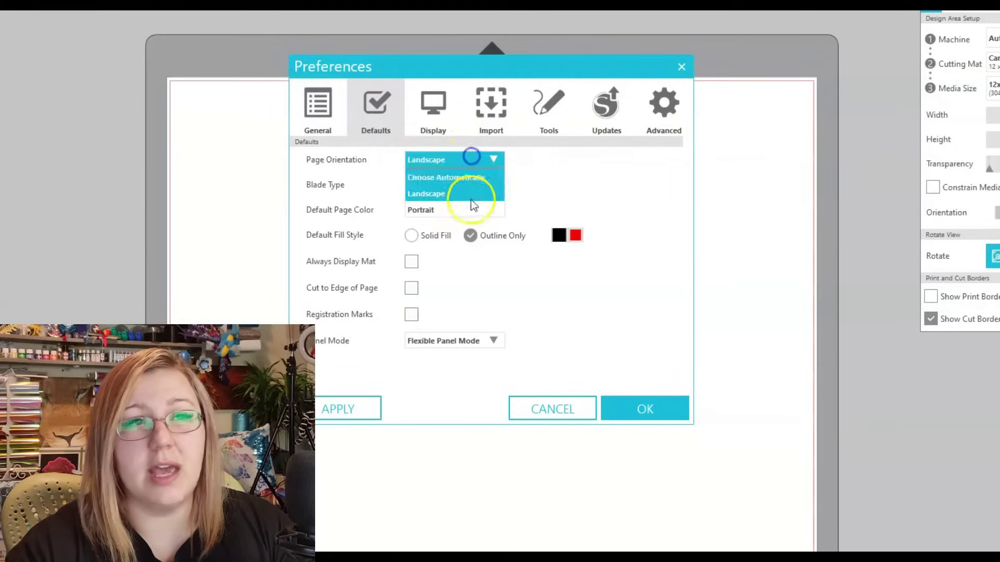
{"action": "left_click", "coordinate": [471, 208]}
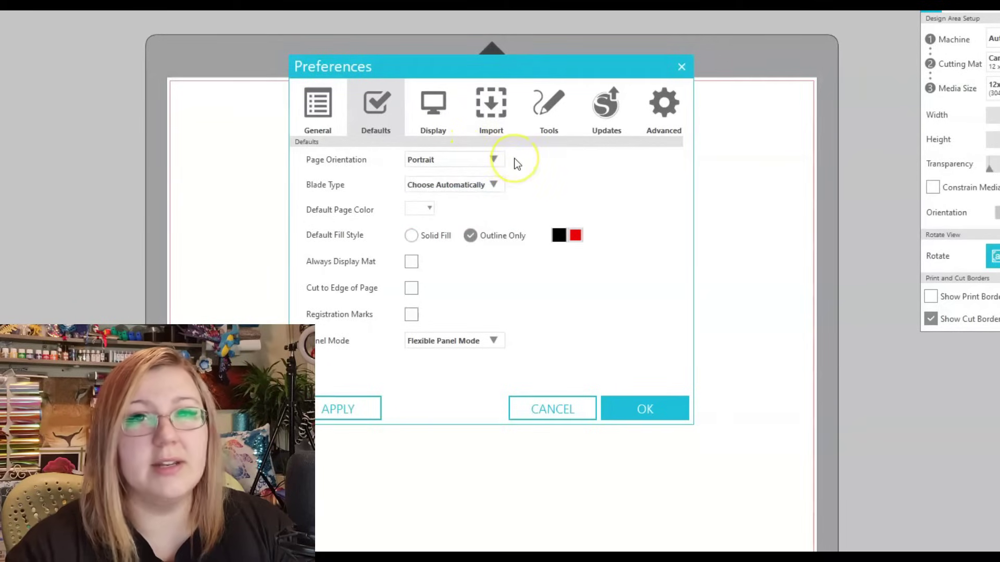
{"action": "left_click", "coordinate": [481, 159]}
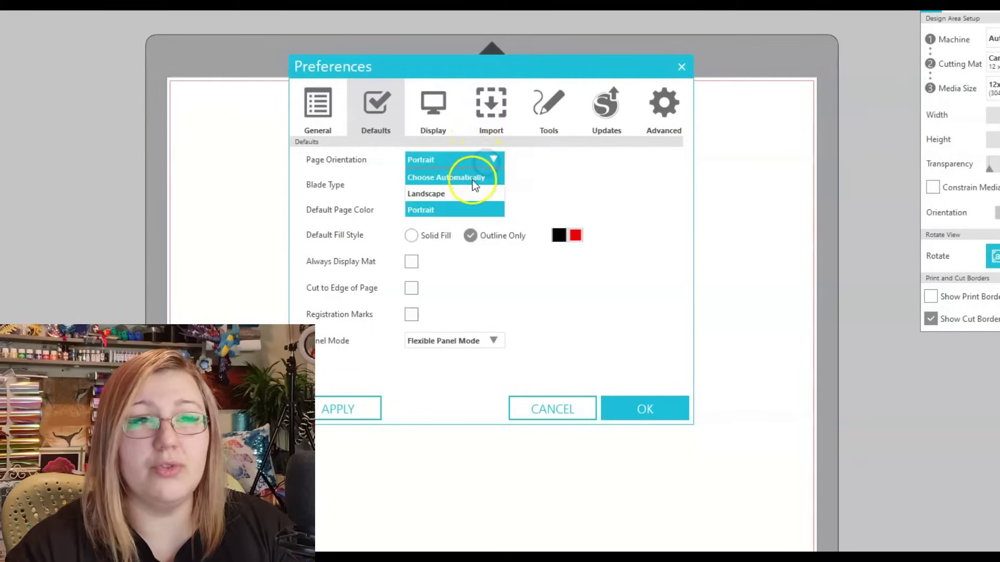
{"action": "left_click", "coordinate": [473, 181]}
Review the blade type options in the default settings without picking a different one.
{"action": "left_click", "coordinate": [489, 191]}
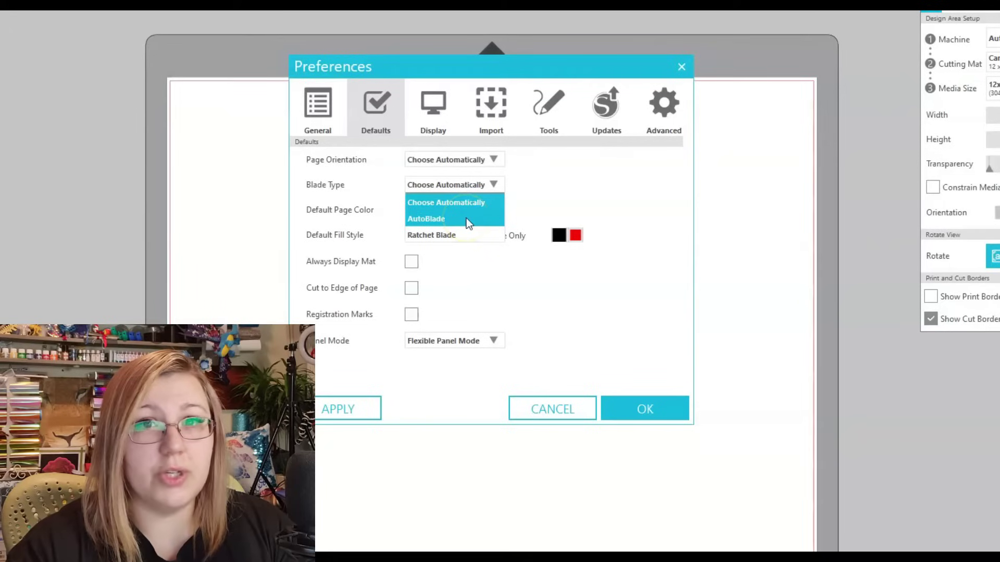
{"action": "left_click", "coordinate": [484, 235]}
{"action": "left_click", "coordinate": [485, 235]}
{"action": "left_click", "coordinate": [473, 240]}
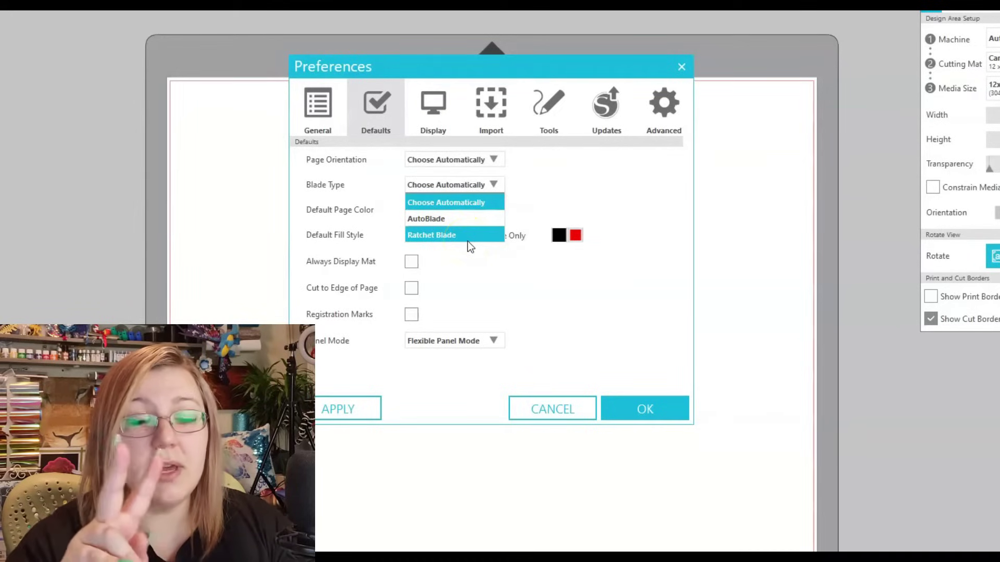
{"action": "left_click", "coordinate": [467, 242]}
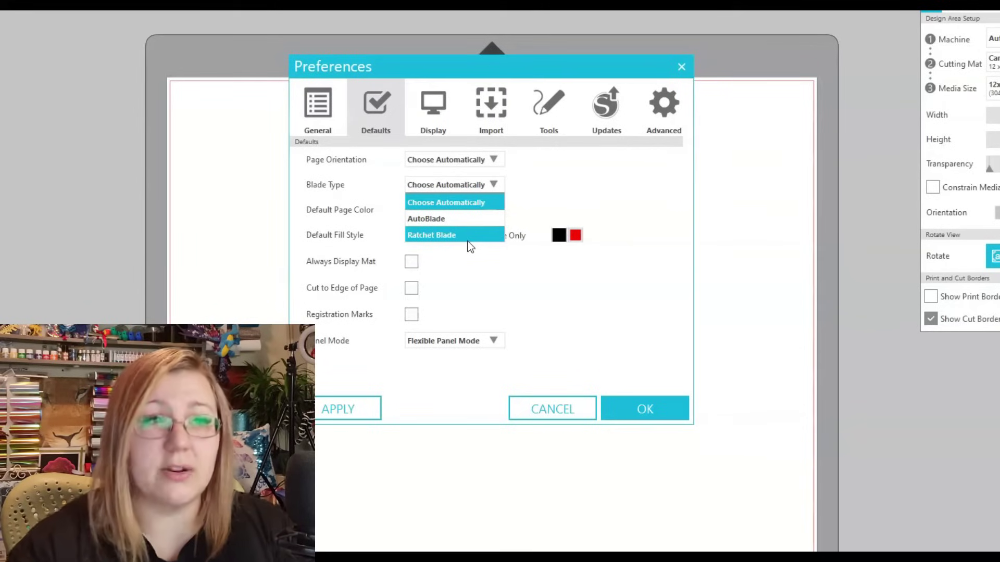
{"action": "left_click", "coordinate": [665, 172]}
Review the Display preferences and the Import options, including how GSD files are opened.
{"action": "left_click", "coordinate": [431, 112]}
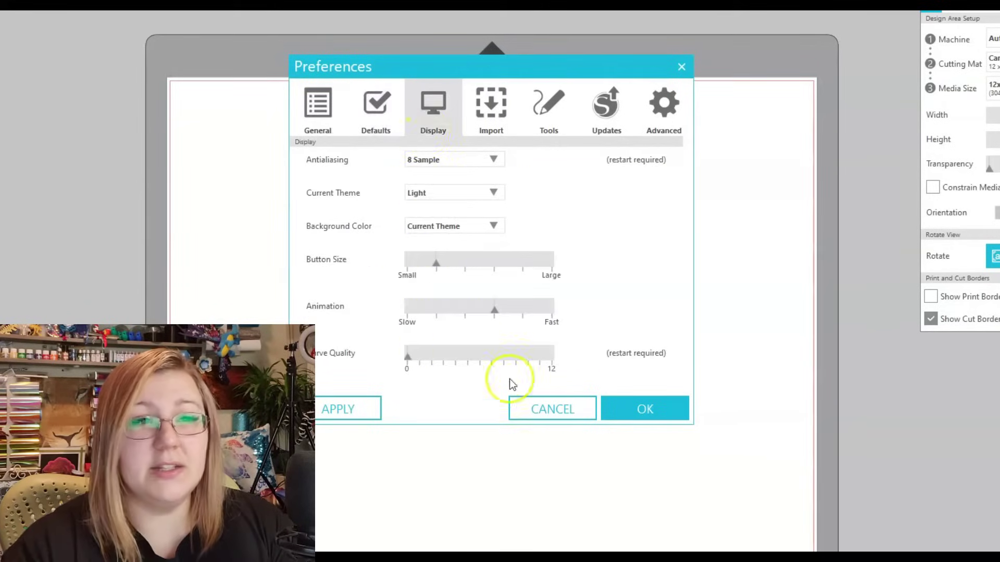
{"action": "left_click", "coordinate": [490, 119]}
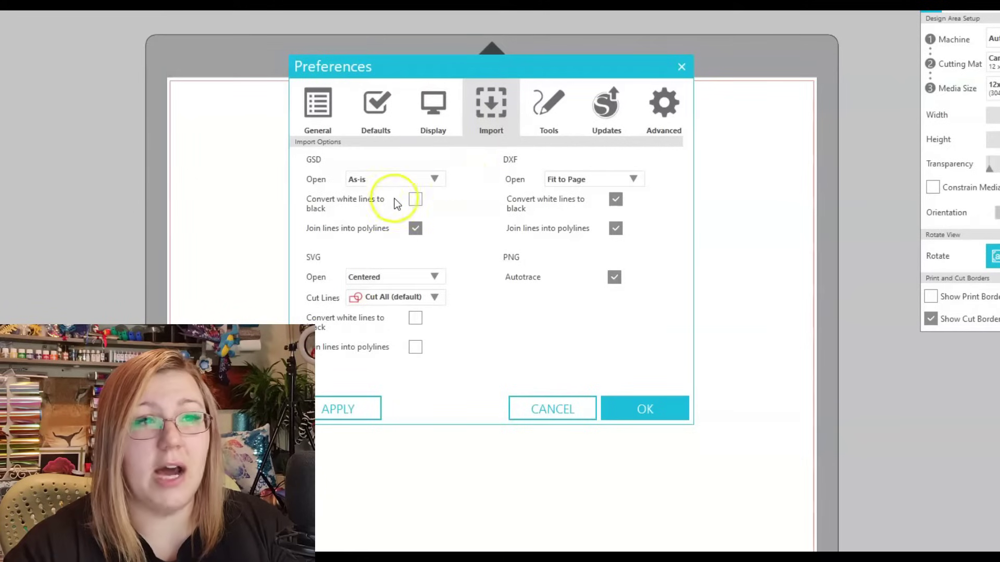
{"action": "left_click", "coordinate": [430, 177]}
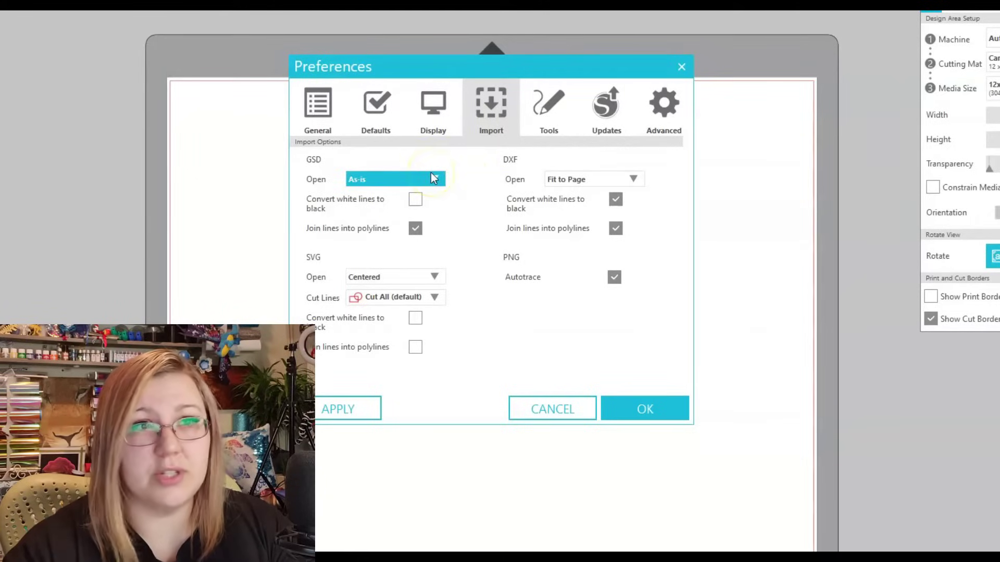
Switch the action after creating a shape to Choose Select, return it to Continue Drawing Shapes, and close the preferences.
{"action": "left_click", "coordinate": [554, 108]}
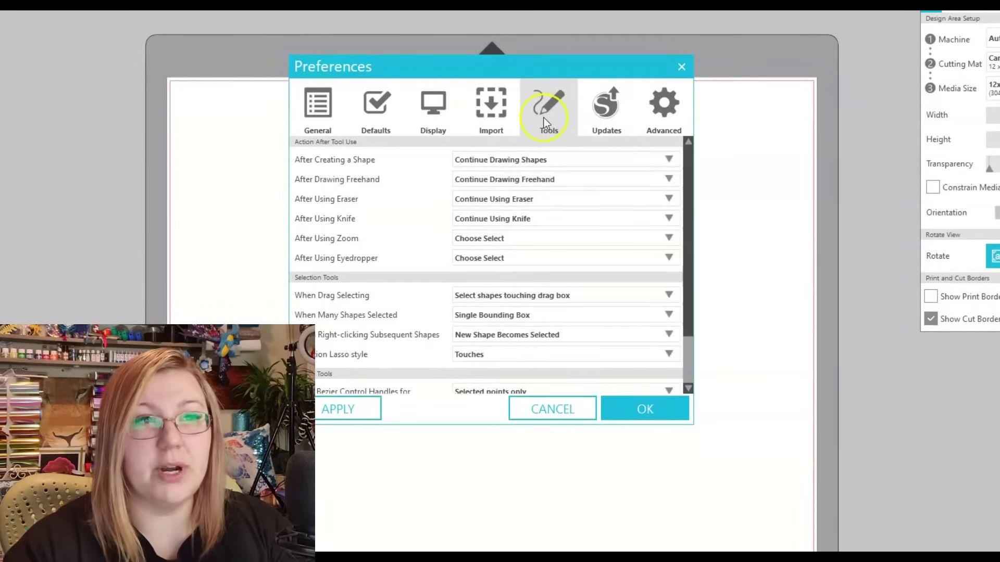
{"action": "left_click", "coordinate": [469, 159]}
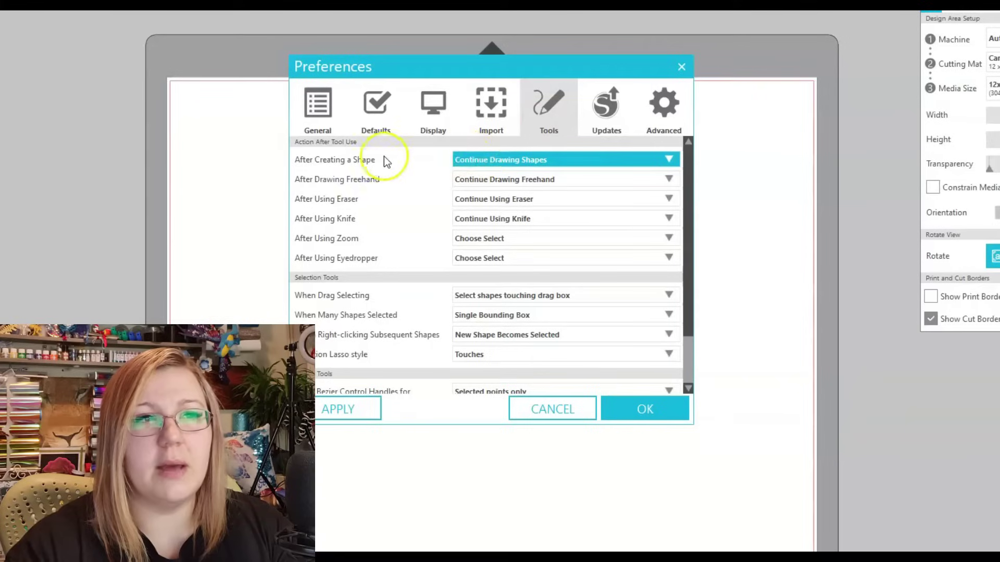
{"action": "left_click", "coordinate": [498, 158]}
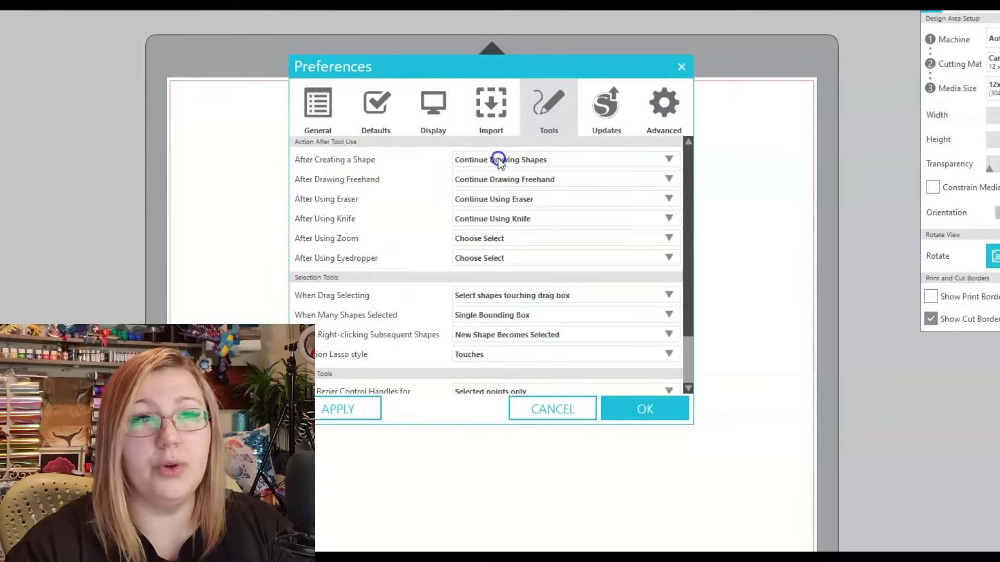
{"action": "left_click", "coordinate": [421, 170]}
{"action": "left_click", "coordinate": [462, 158]}
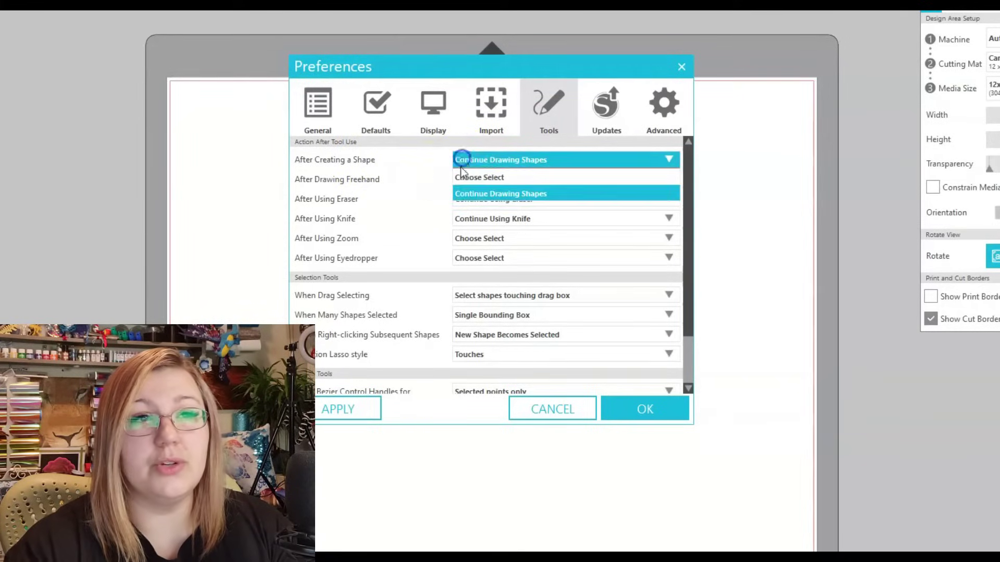
{"action": "left_click", "coordinate": [464, 178]}
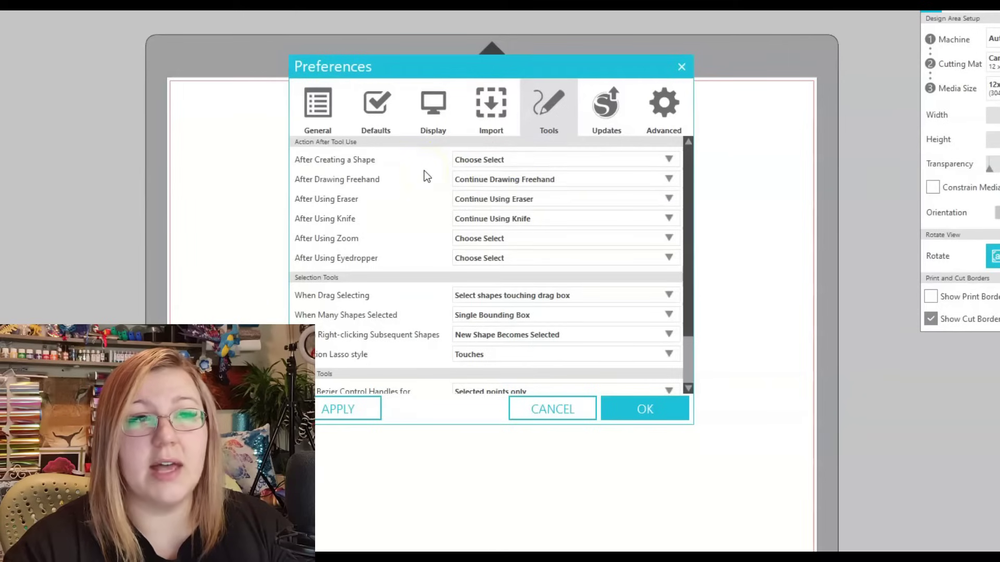
{"action": "left_click", "coordinate": [507, 167]}
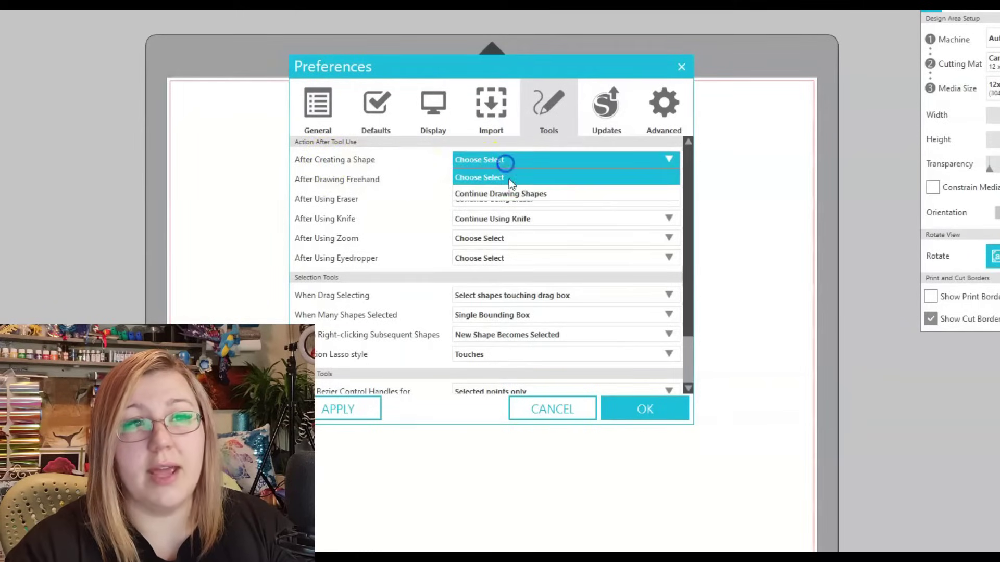
{"action": "left_click", "coordinate": [514, 192]}
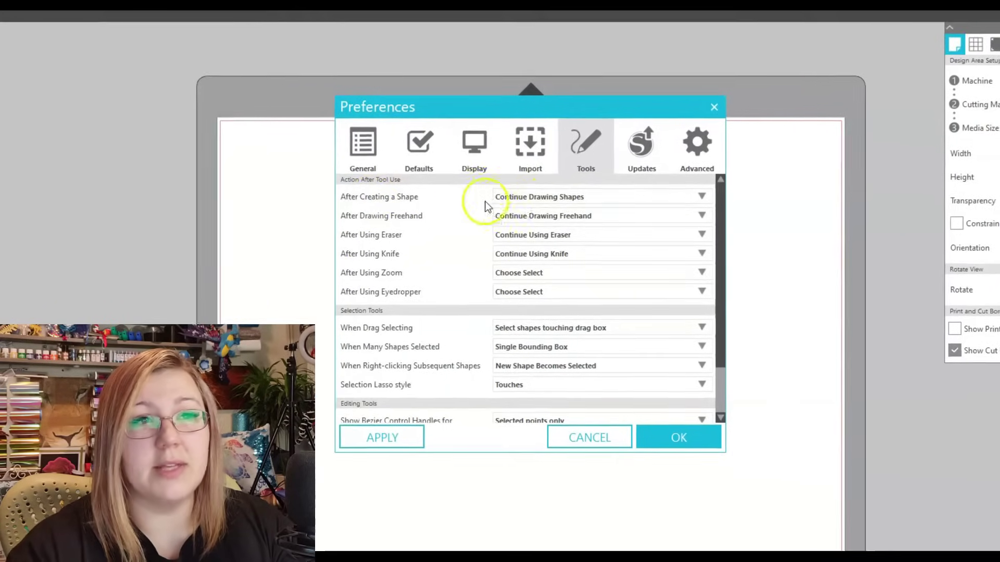
{"action": "left_click", "coordinate": [699, 88]}
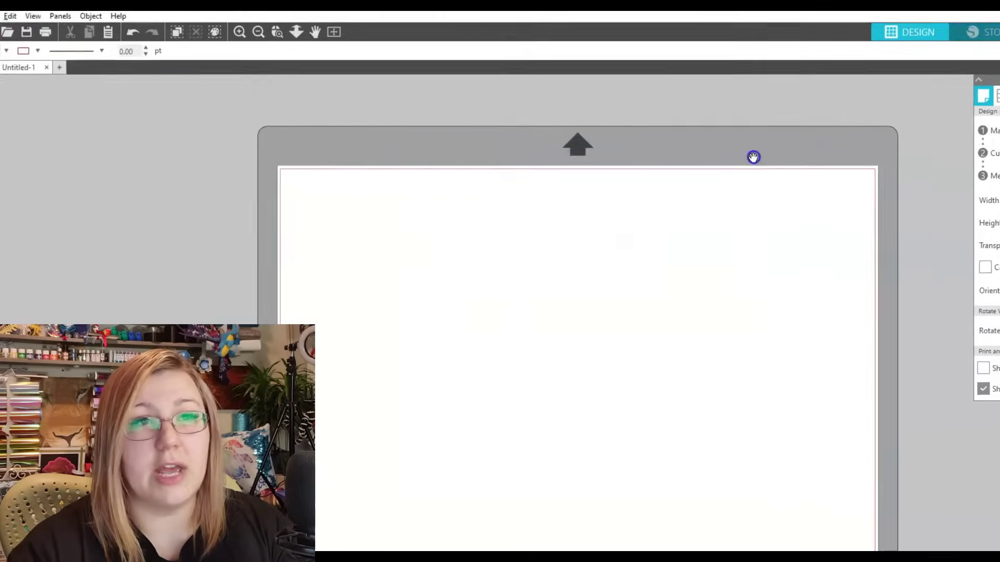
Draw five separate rectangles in a row on the page, including ones about 5.5 × 4.7 cm, 3.8 × 4.3 cm and 8.1 × 6 cm.
{"action": "left_click", "coordinate": [12, 141]}
{"action": "left_click", "coordinate": [29, 139]}
{"action": "left_click_drag", "start_coordinate": [412, 269], "coordinate": [482, 355]}
{"action": "left_click_drag", "start_coordinate": [555, 324], "coordinate": [663, 417]}
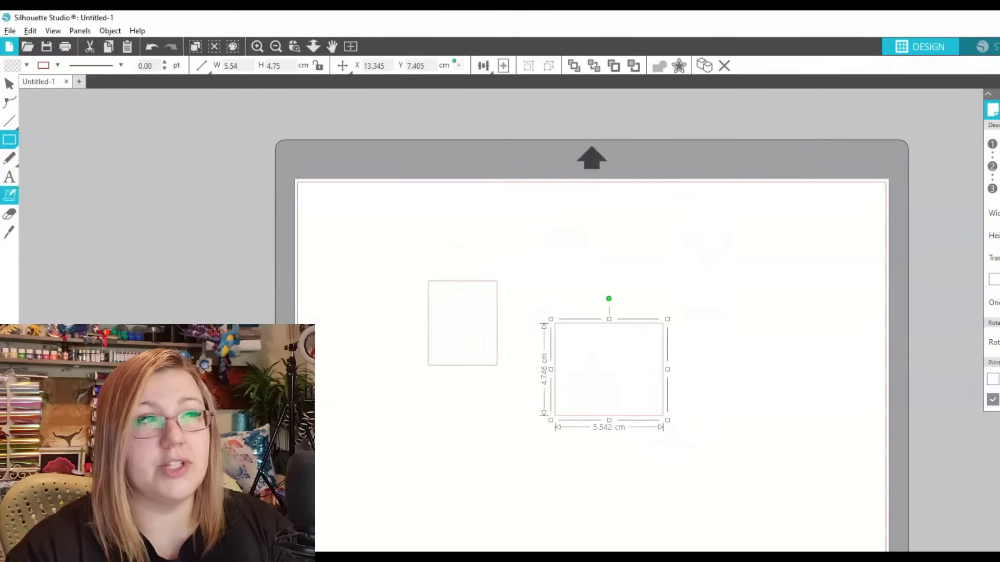
{"action": "left_click_drag", "start_coordinate": [556, 229], "coordinate": [630, 313]}
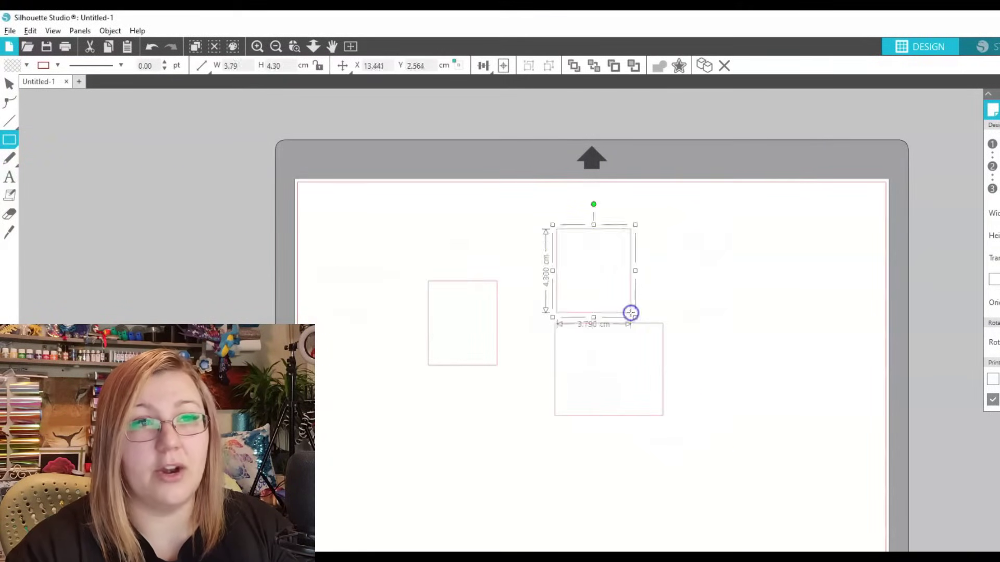
{"action": "left_click_drag", "start_coordinate": [700, 227], "coordinate": [817, 348]}
{"action": "left_click_drag", "start_coordinate": [478, 359], "coordinate": [635, 474]}
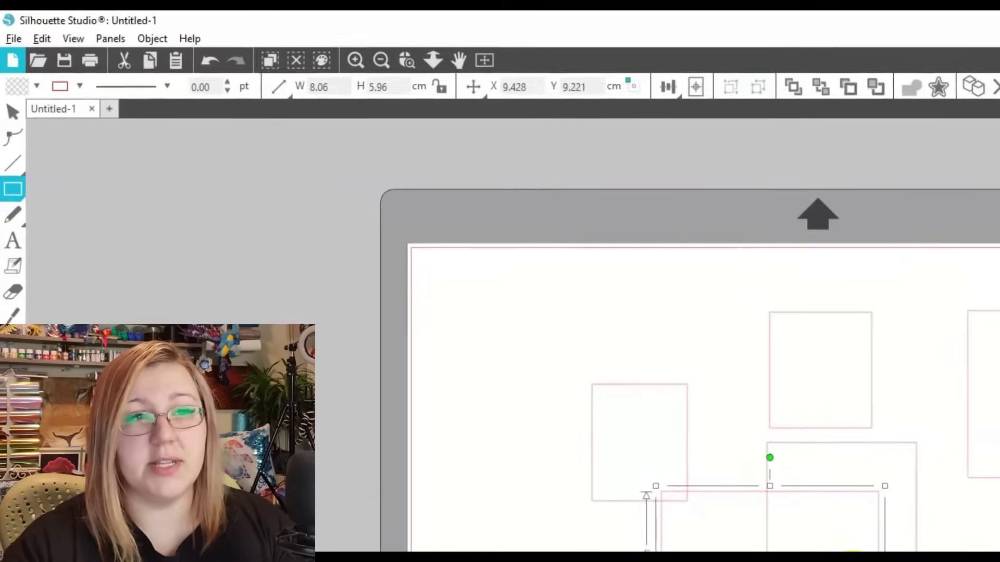
{"action": "key", "text": "Escape"}
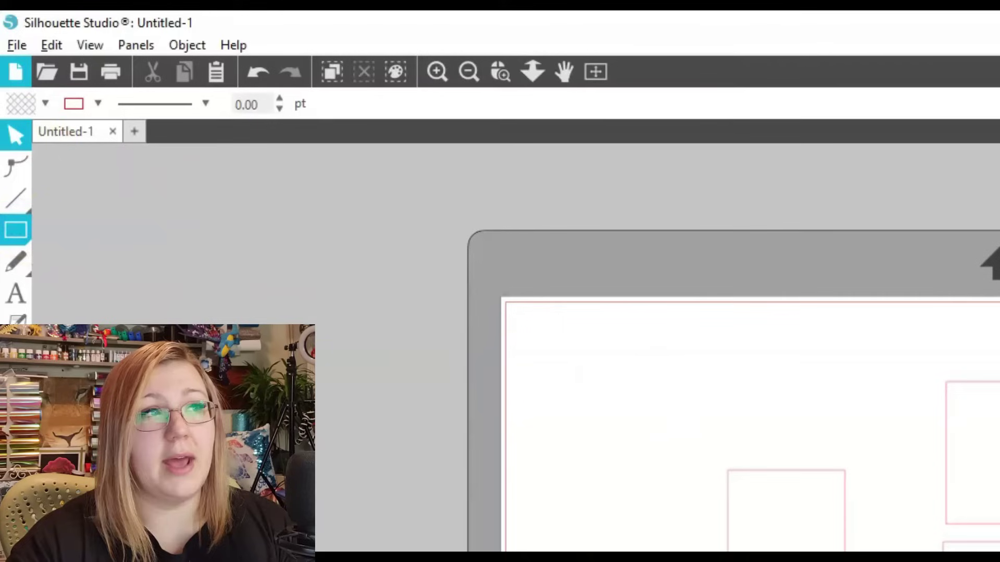
Activate the Select tool, try Choose Select as the action after creating a shape, restore Continue Drawing Shapes, and close the preferences.
{"action": "left_click", "coordinate": [16, 137]}
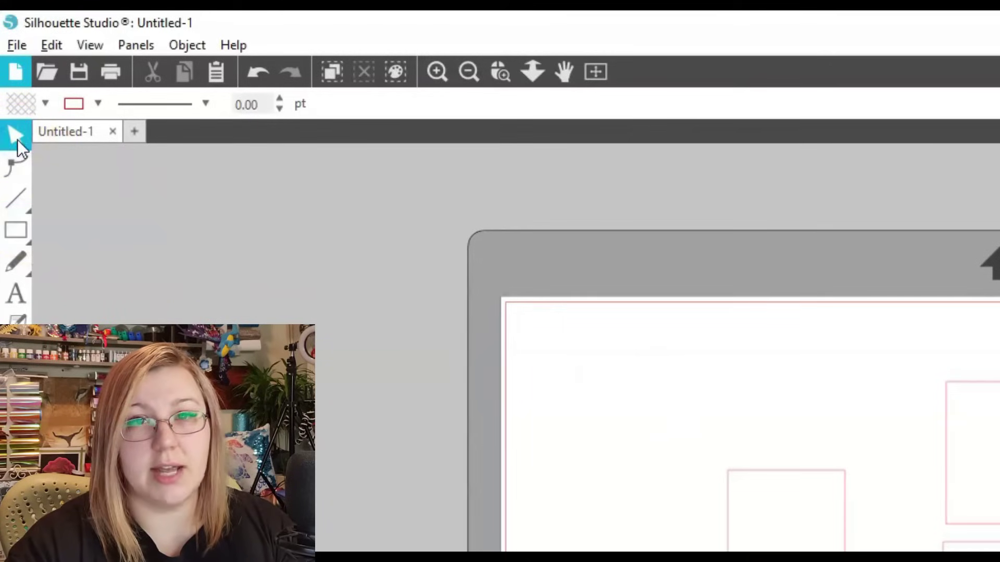
{"action": "left_click", "coordinate": [620, 248]}
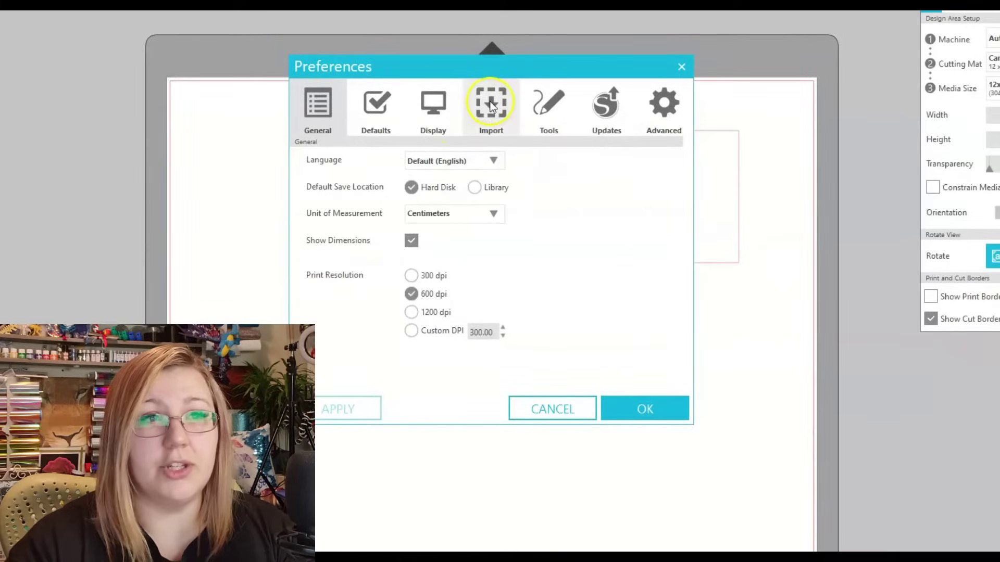
{"action": "left_click", "coordinate": [540, 104]}
{"action": "left_click", "coordinate": [534, 161]}
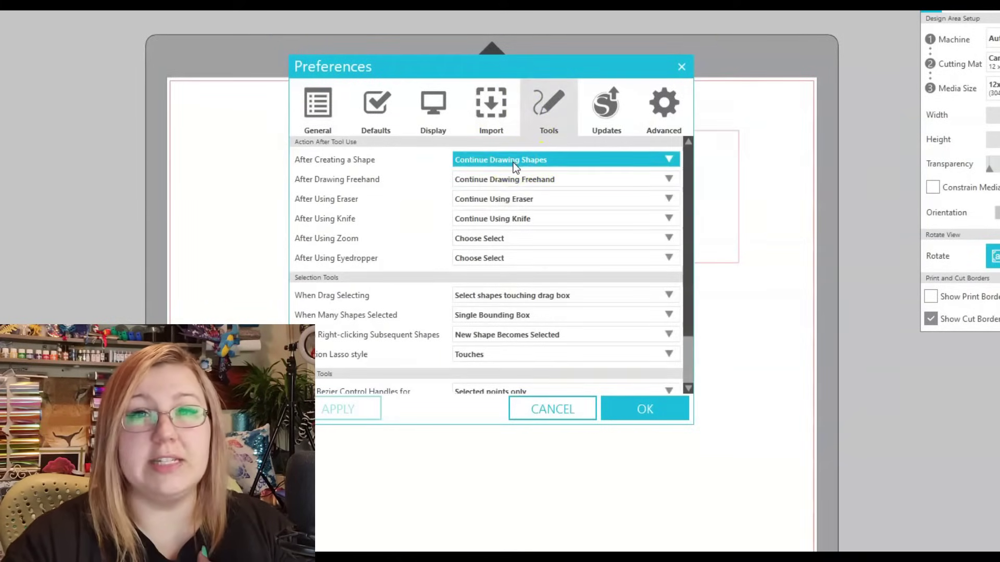
{"action": "left_click", "coordinate": [513, 162]}
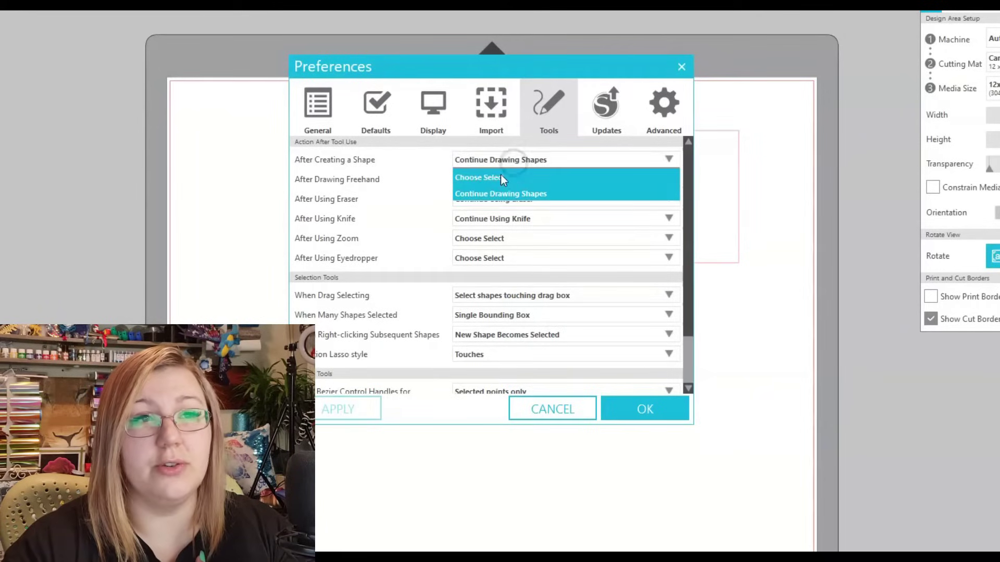
{"action": "left_click", "coordinate": [505, 179]}
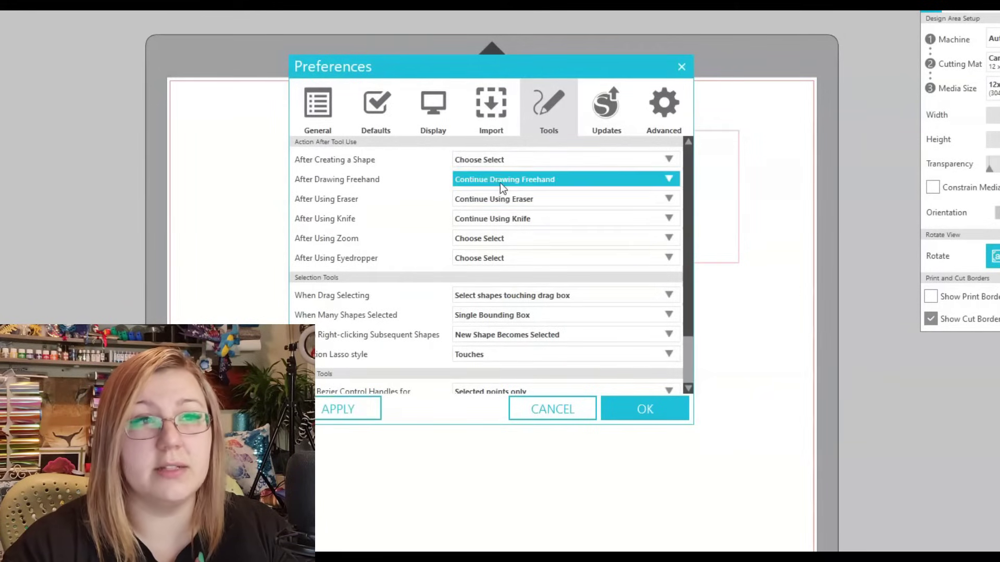
{"action": "left_click", "coordinate": [523, 183]}
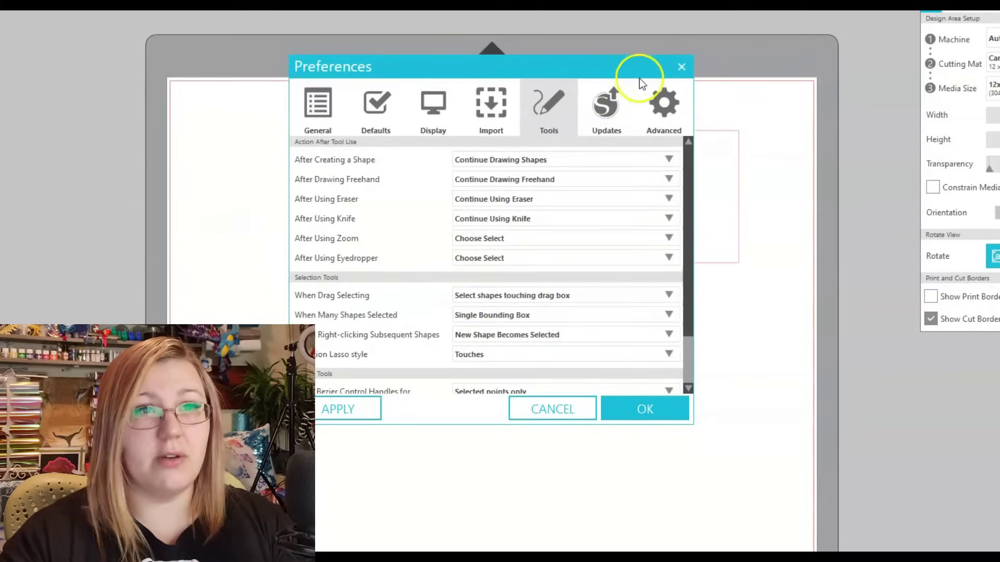
{"action": "left_click", "coordinate": [681, 65]}
Select rectangles with a selection box that merely touches their edges, and clear the selection.
{"action": "left_click_drag", "start_coordinate": [242, 112], "coordinate": [316, 205]}
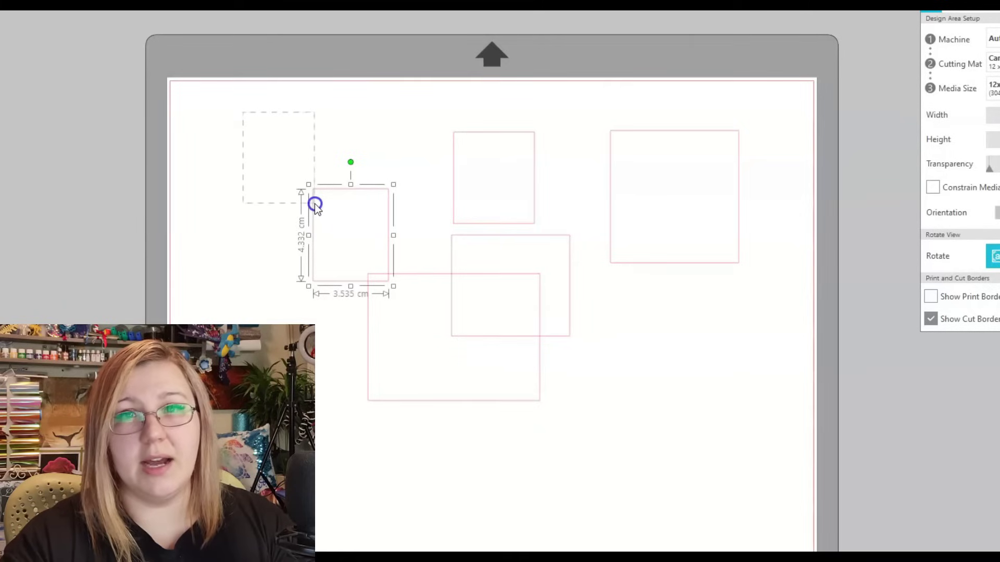
{"action": "left_click_drag", "start_coordinate": [315, 205], "coordinate": [655, 279]}
{"action": "left_click", "coordinate": [330, 130]}
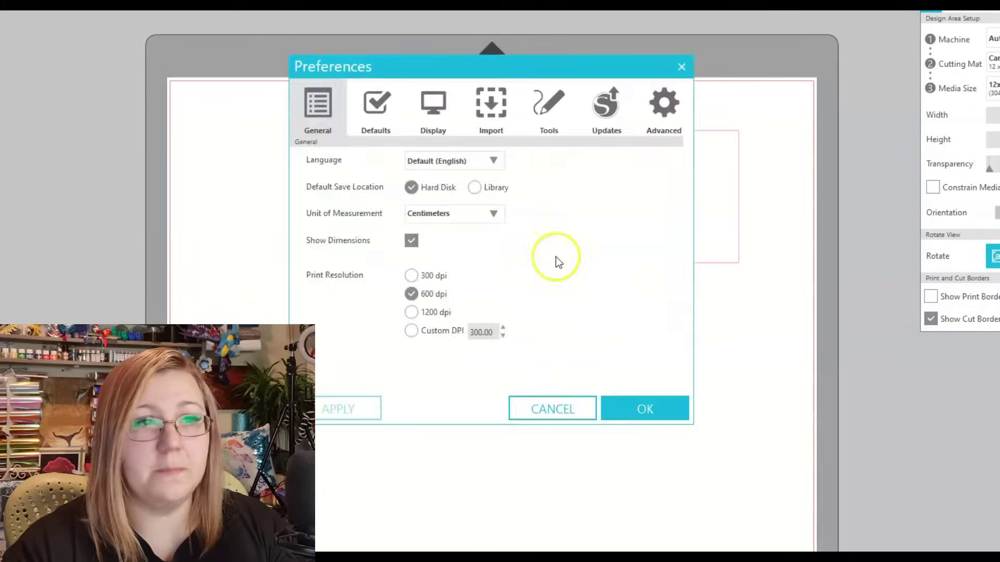
Set drag selecting to Select shapes enclosed by drag box in the tool preferences and apply it.
{"action": "left_click", "coordinate": [517, 295]}
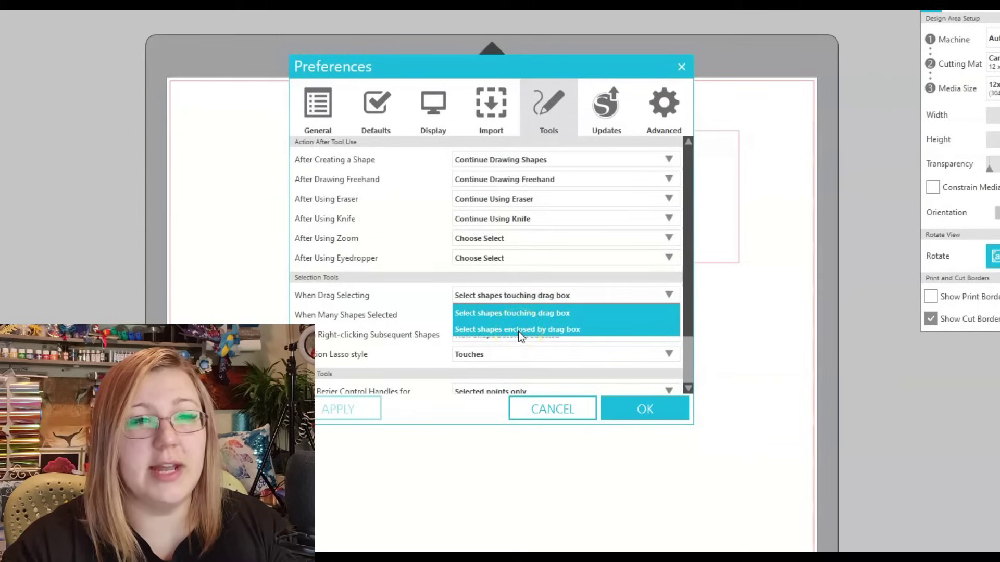
{"action": "left_click", "coordinate": [517, 331]}
{"action": "left_click", "coordinate": [652, 418]}
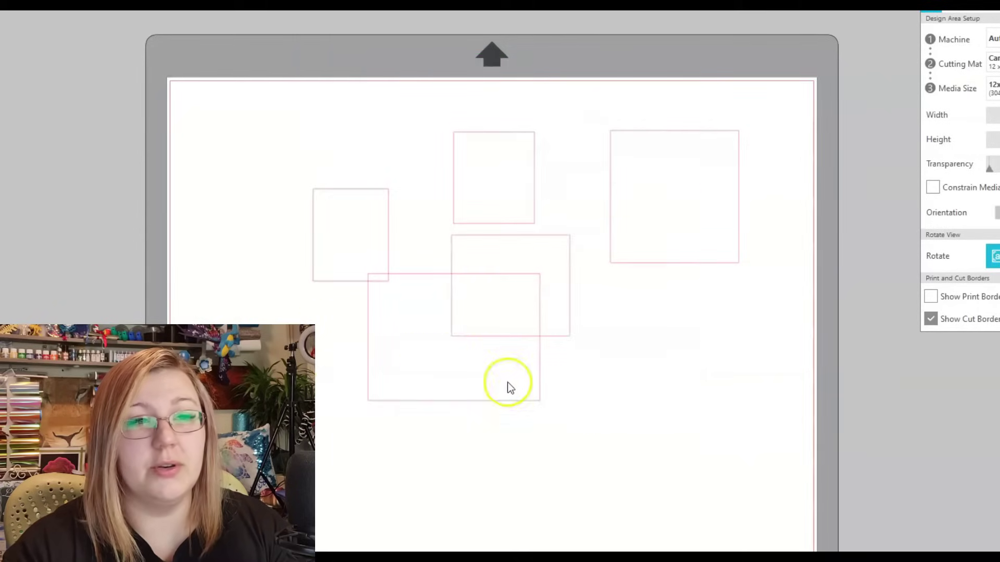
Extend a selection box from partly covering the small rectangle to fully enclosing it, and clear the selection.
{"action": "mouse_move", "coordinate": [245, 102]}
{"action": "left_mouse_down"}
{"action": "mouse_move", "coordinate": [330, 197]}
{"action": "mouse_move", "coordinate": [291, 174]}
{"action": "left_mouse_up"}
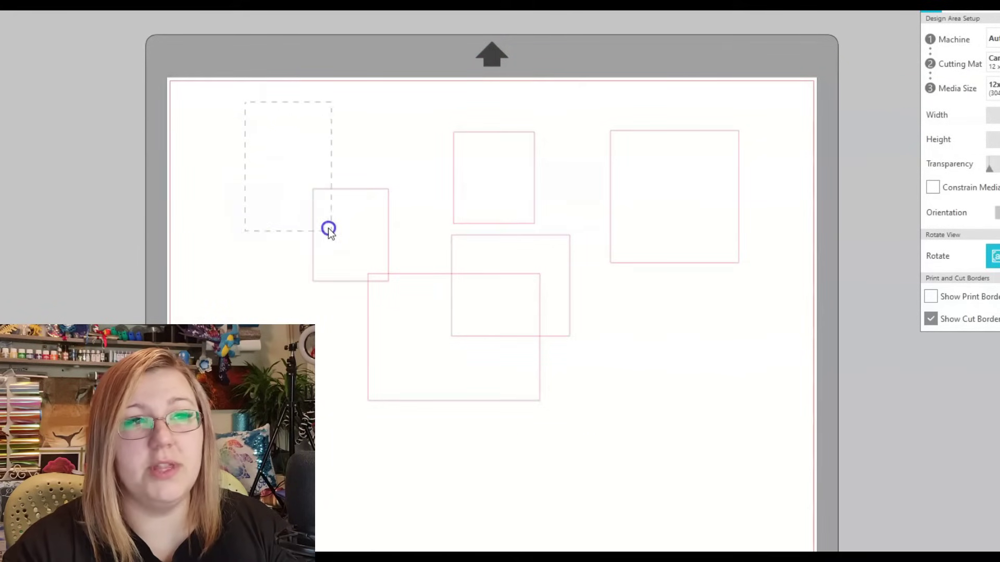
{"action": "left_click_drag", "start_coordinate": [348, 262], "coordinate": [399, 294]}
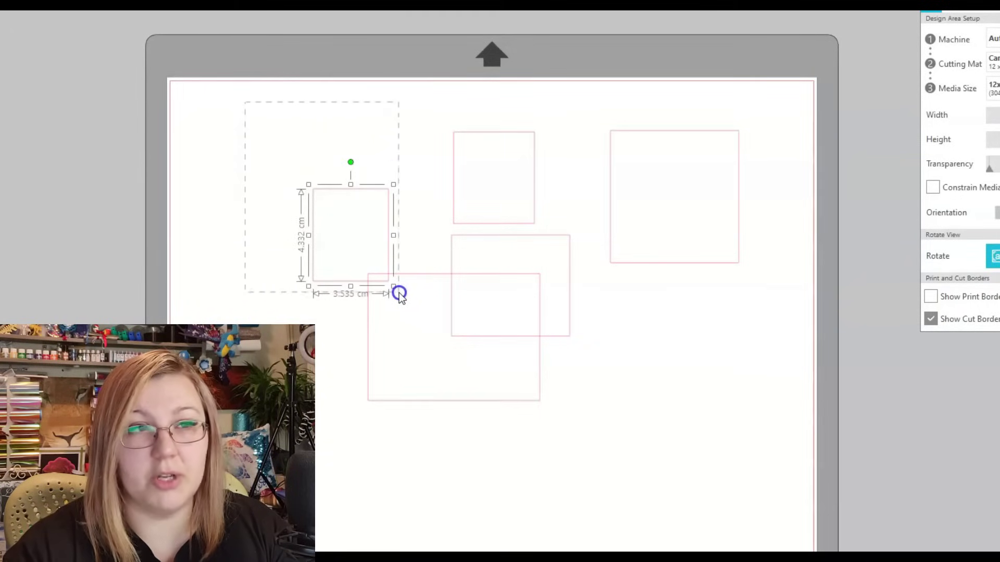
{"action": "left_click_drag", "start_coordinate": [399, 295], "coordinate": [400, 294]}
{"action": "left_click", "coordinate": [412, 270]}
{"action": "left_click", "coordinate": [412, 245]}
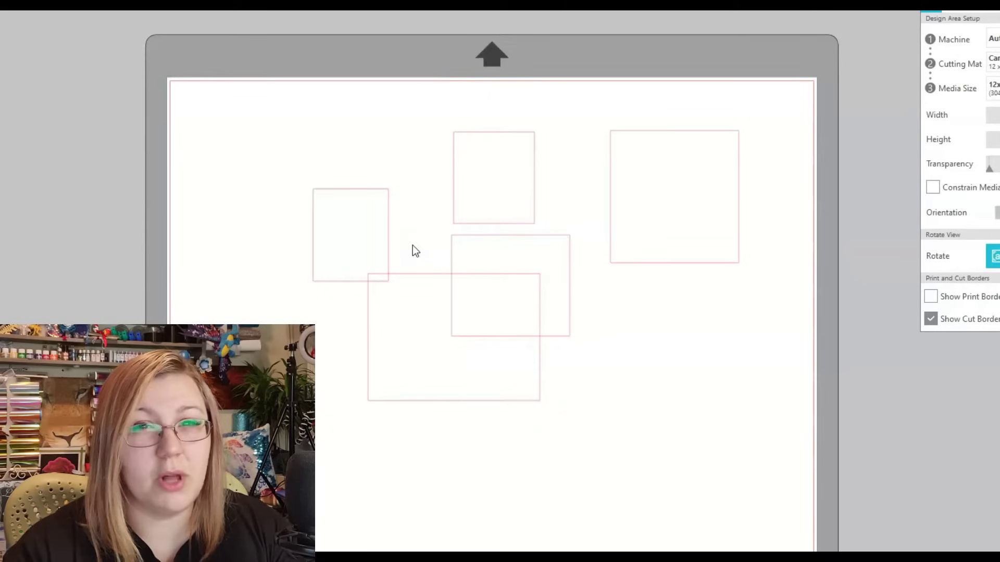
Review the Tools, Updates and Advanced preferences without changing them, and close the preferences.
{"action": "key", "text": "ctrl+k"}
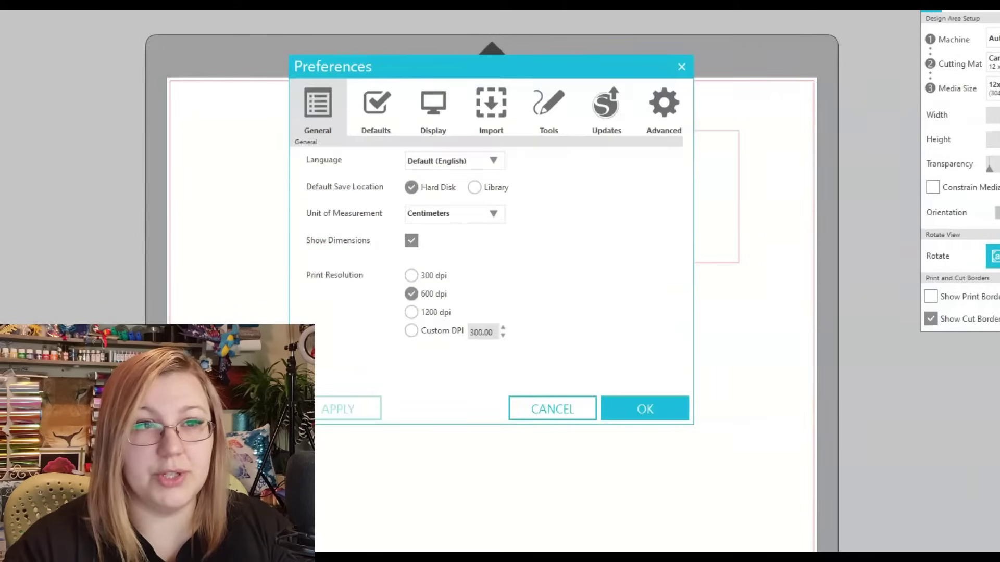
{"action": "left_click", "coordinate": [549, 109]}
{"action": "left_click", "coordinate": [613, 130]}
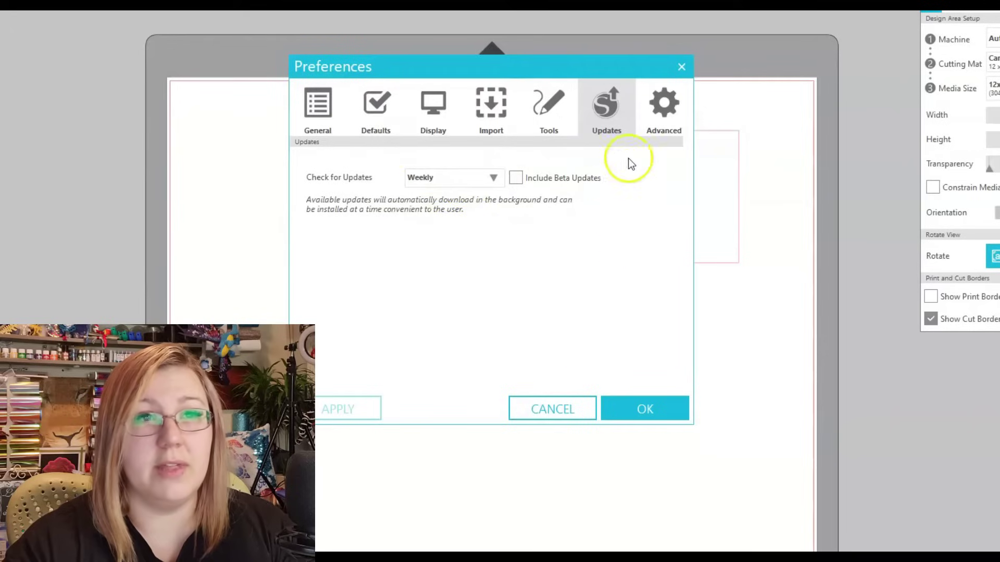
{"action": "left_click", "coordinate": [666, 104]}
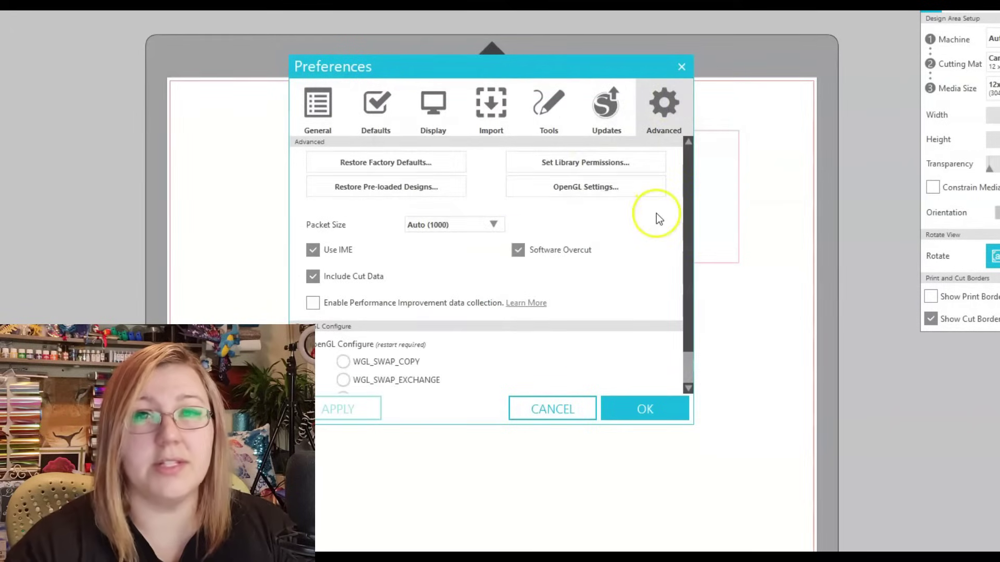
{"action": "left_click", "coordinate": [682, 66]}
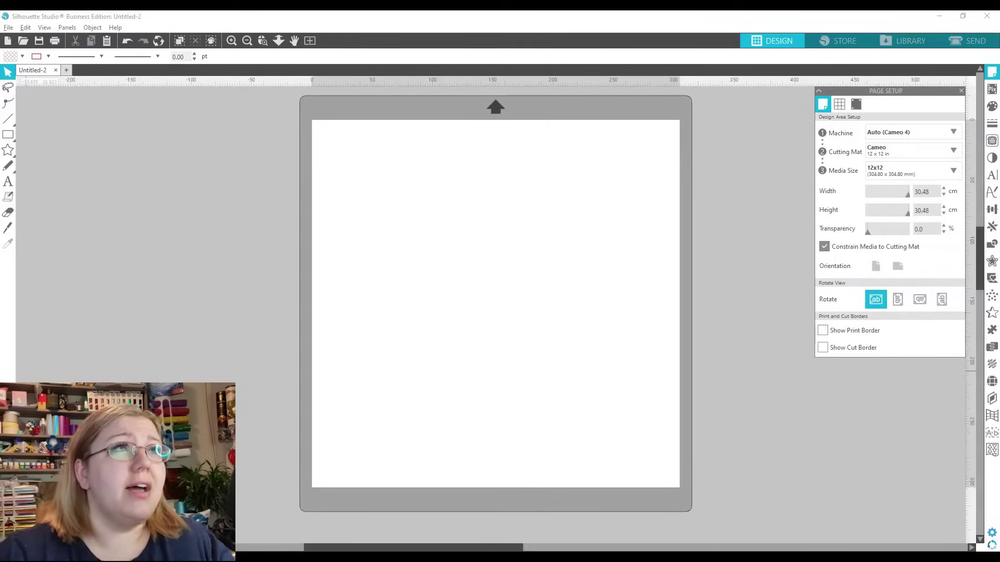
Turn on the crosshairs in the new Untitled-2 document.
{"action": "left_click", "coordinate": [25, 27]}
{"action": "left_click", "coordinate": [41, 28]}
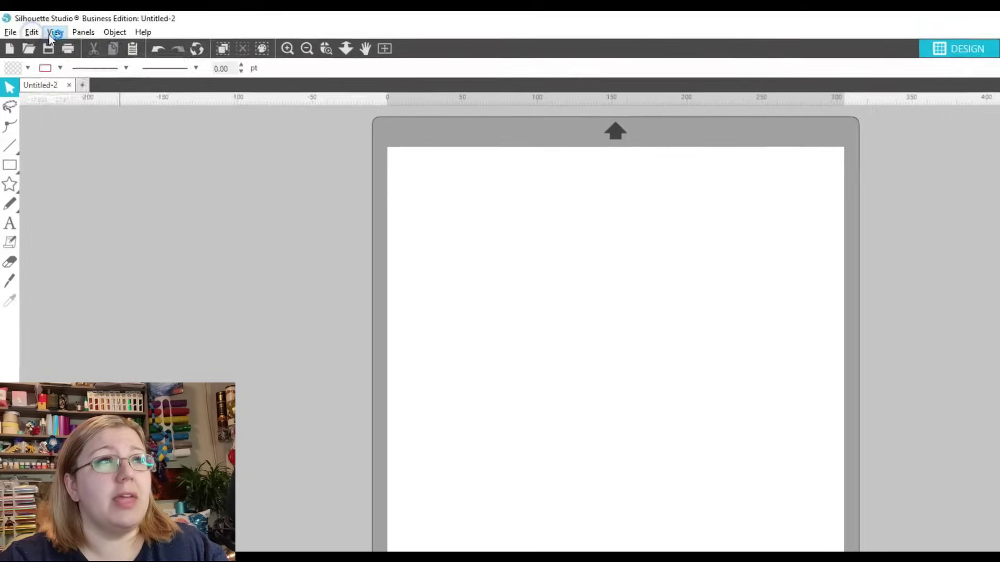
{"action": "left_click", "coordinate": [52, 34]}
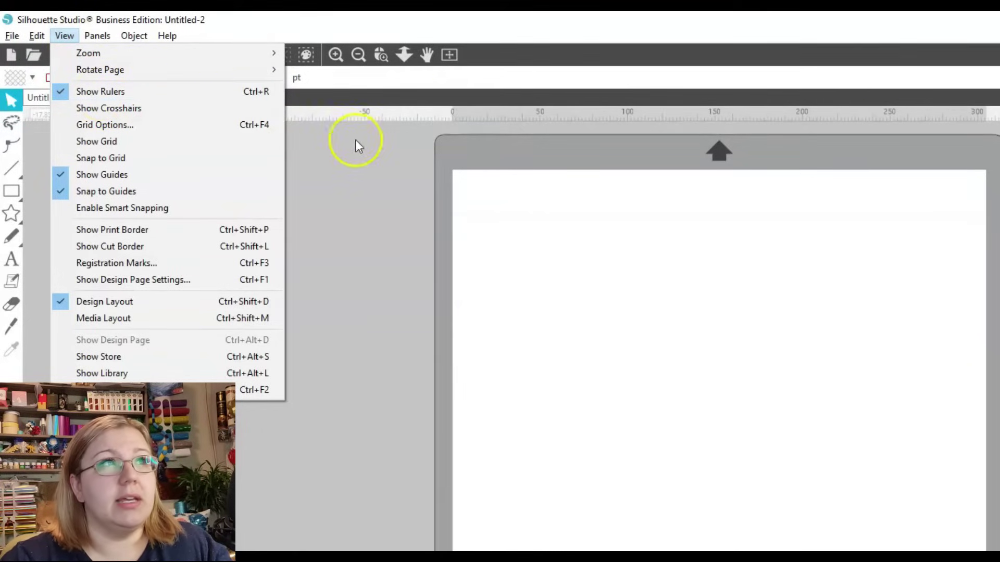
{"action": "left_click", "coordinate": [134, 111]}
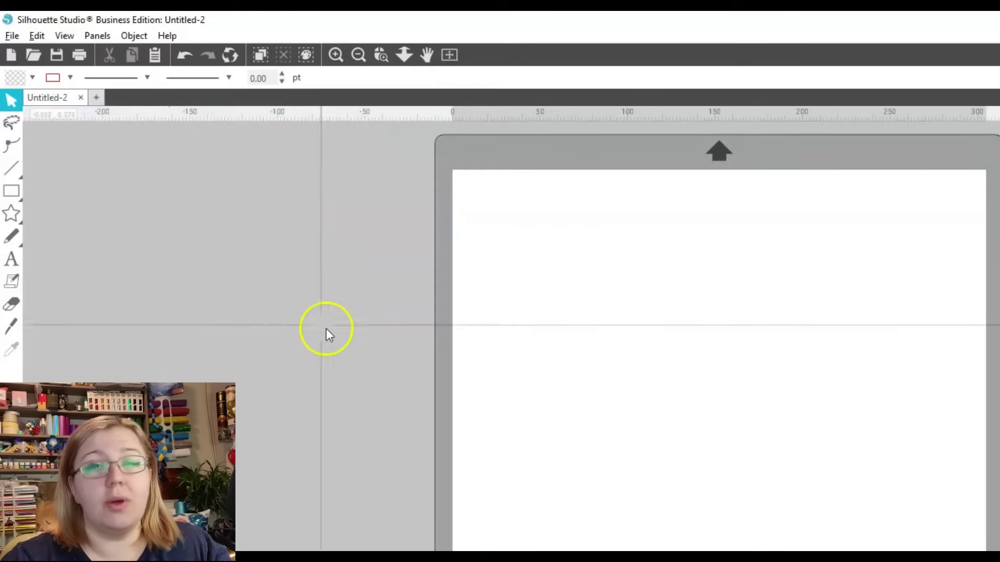
Open the grid options, and look over the guide, border and layout commands for the view.
{"action": "left_click", "coordinate": [65, 36]}
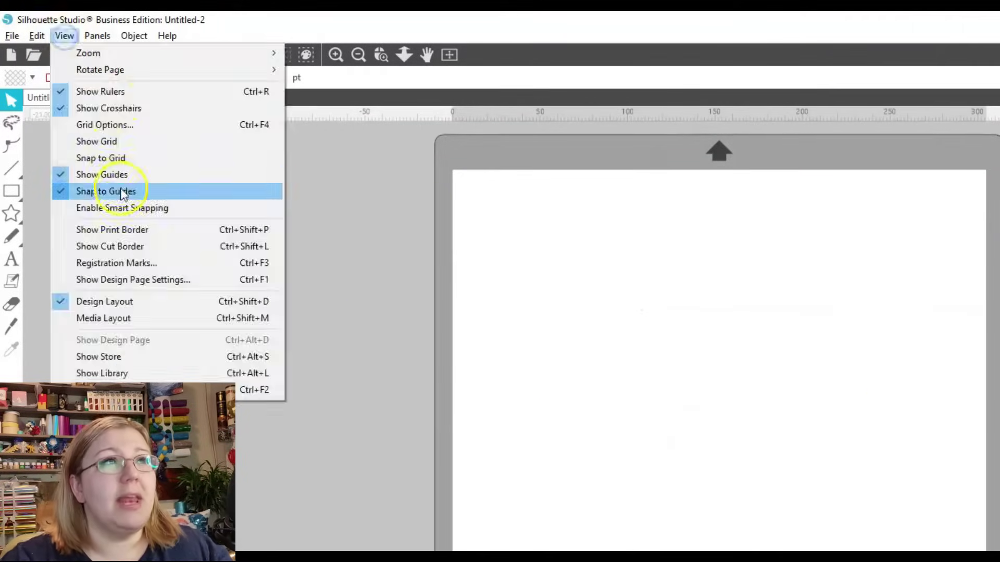
{"action": "left_click", "coordinate": [183, 127]}
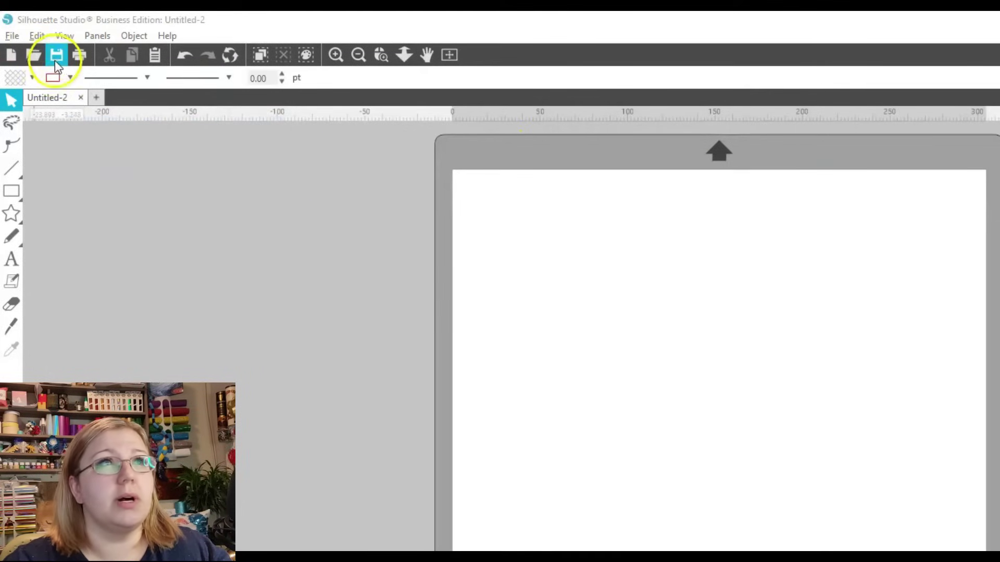
{"action": "left_click", "coordinate": [65, 36]}
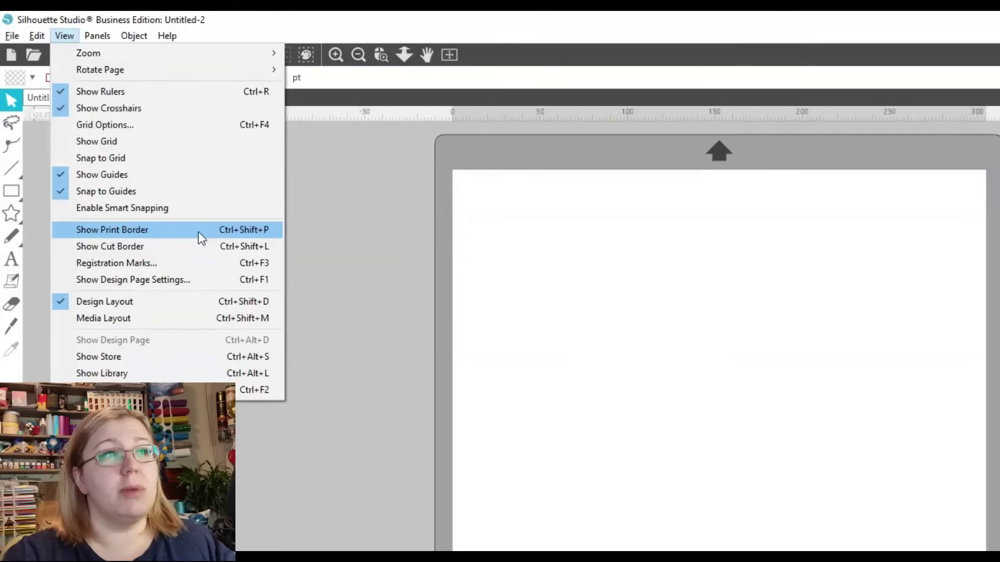
Review the list of available panels and open the Trace options.
{"action": "left_click", "coordinate": [90, 42]}
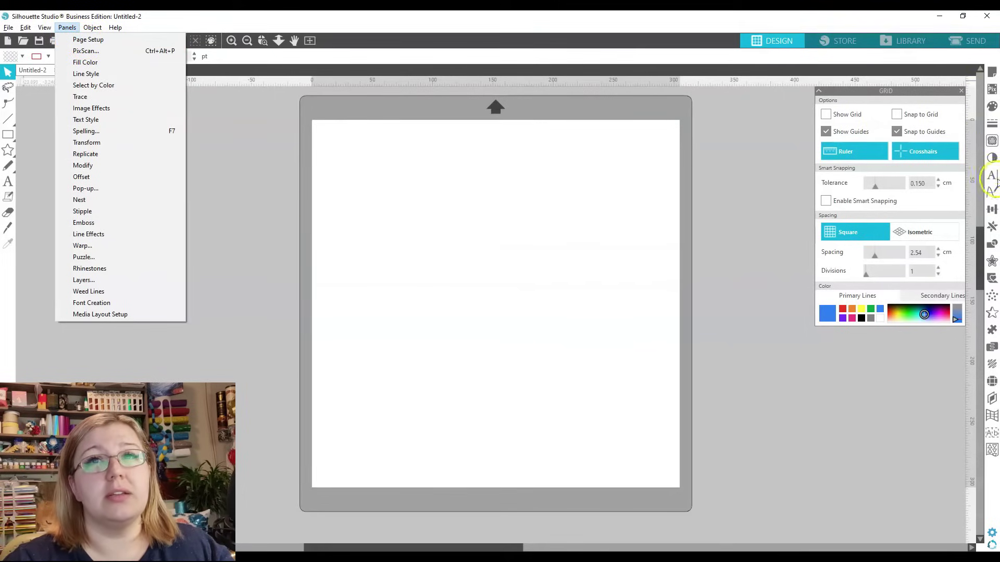
{"action": "left_click", "coordinate": [128, 97]}
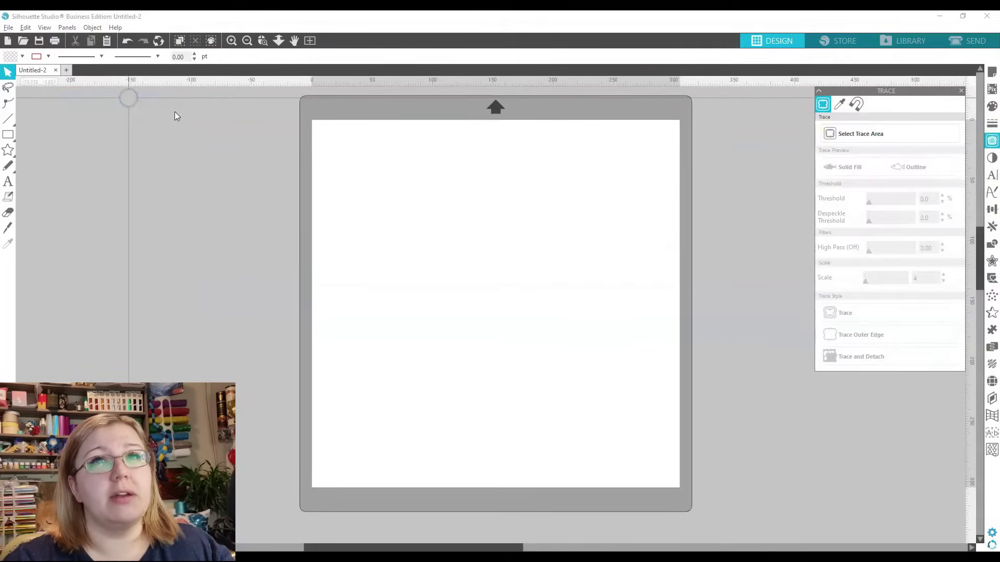
{"action": "left_click", "coordinate": [828, 134]}
{"action": "left_click", "coordinate": [337, 471]}
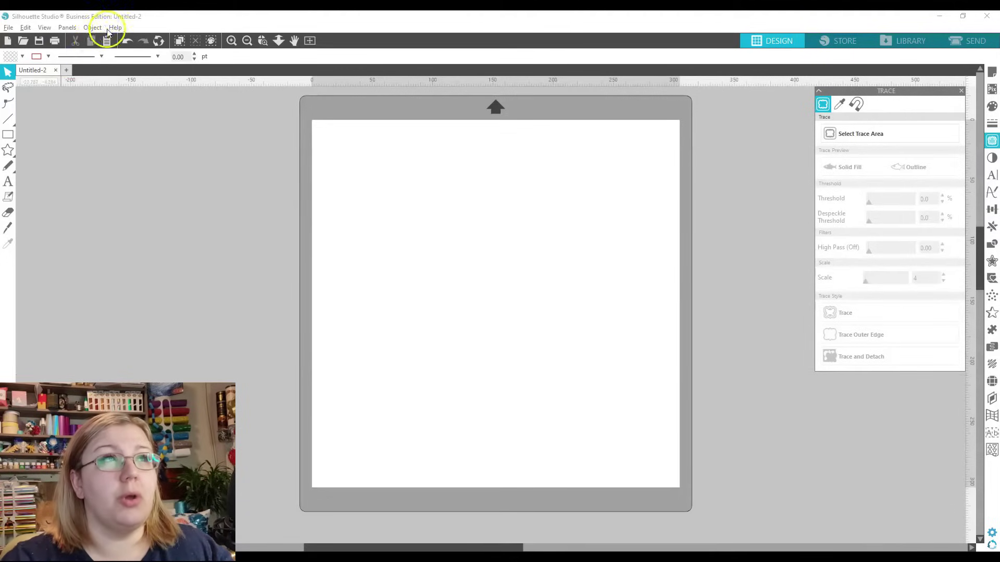
Examine the object alignment commands, the Modify options, and the Align and Rotate settings of Transform.
{"action": "left_click", "coordinate": [91, 27]}
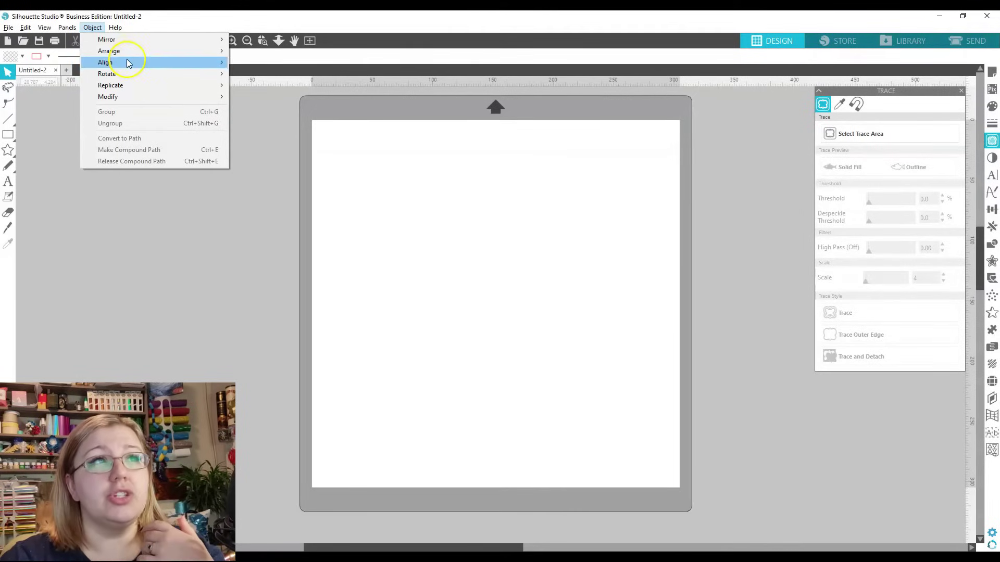
{"action": "mouse_move", "coordinate": [125, 62]}
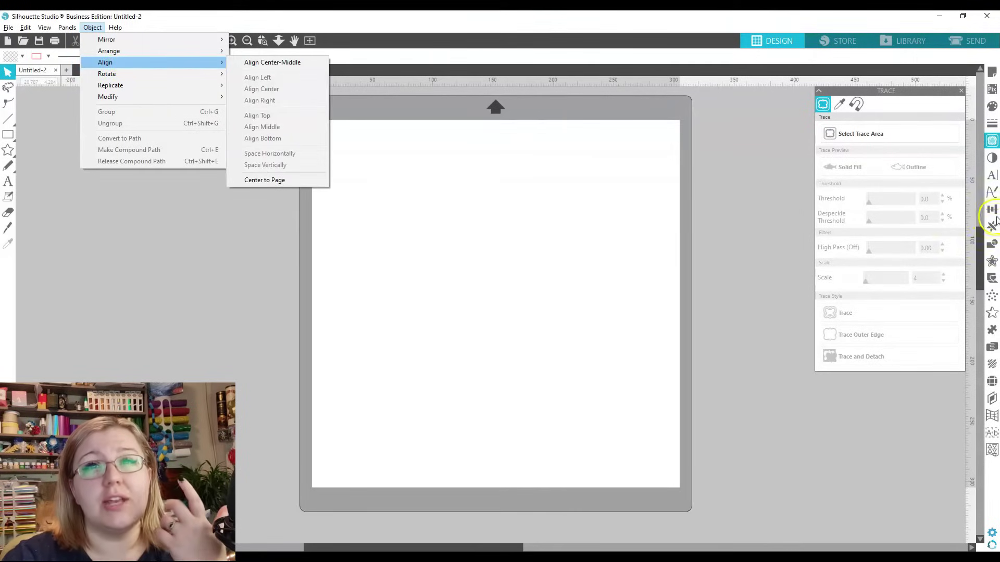
{"action": "left_click", "coordinate": [993, 243]}
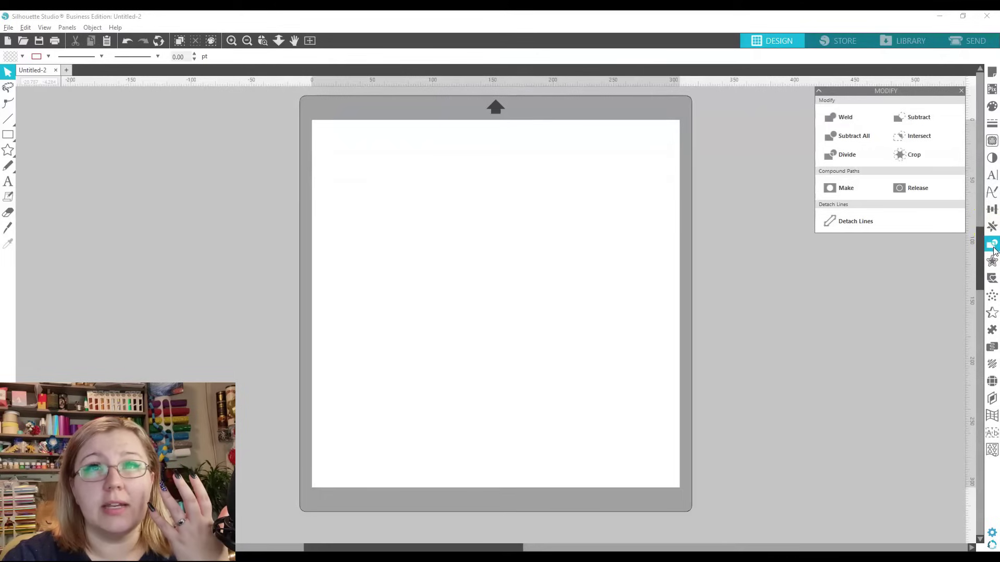
{"action": "left_click", "coordinate": [992, 213]}
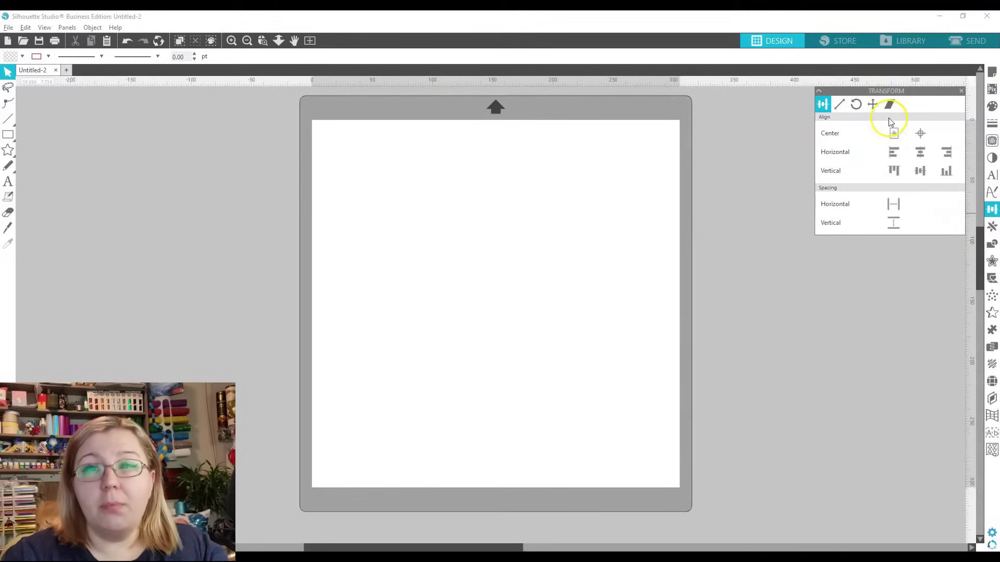
{"action": "left_click", "coordinate": [856, 104]}
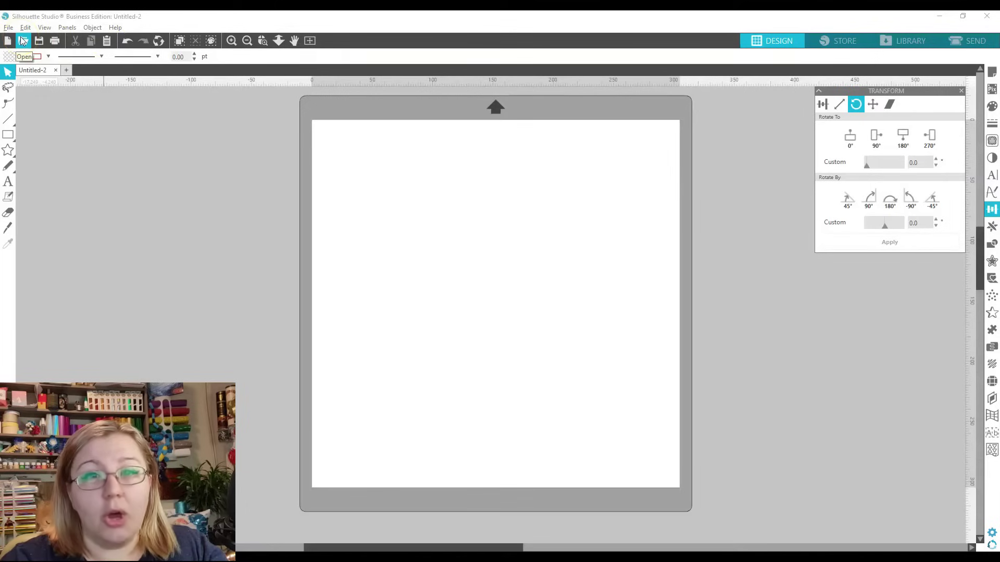
Turn off the crosshairs.
{"action": "left_click", "coordinate": [8, 134]}
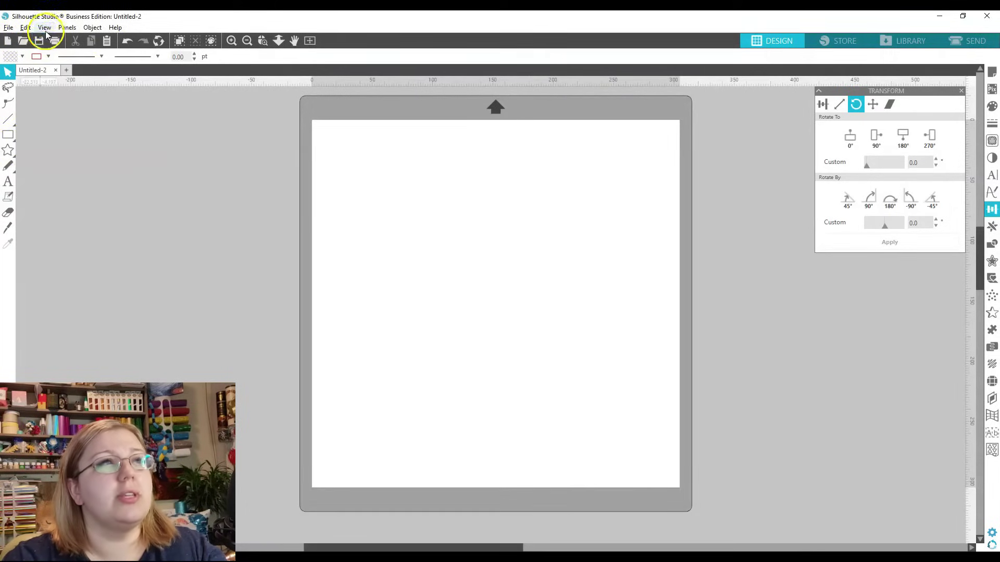
{"action": "left_click", "coordinate": [45, 28]}
{"action": "left_click", "coordinate": [74, 77]}
Draw a star about 15.4 × 15.2 cm over the page's upper-left corner and an ellipse about 5.35 × 7.03 cm beside it.
{"action": "left_click", "coordinate": [8, 150]}
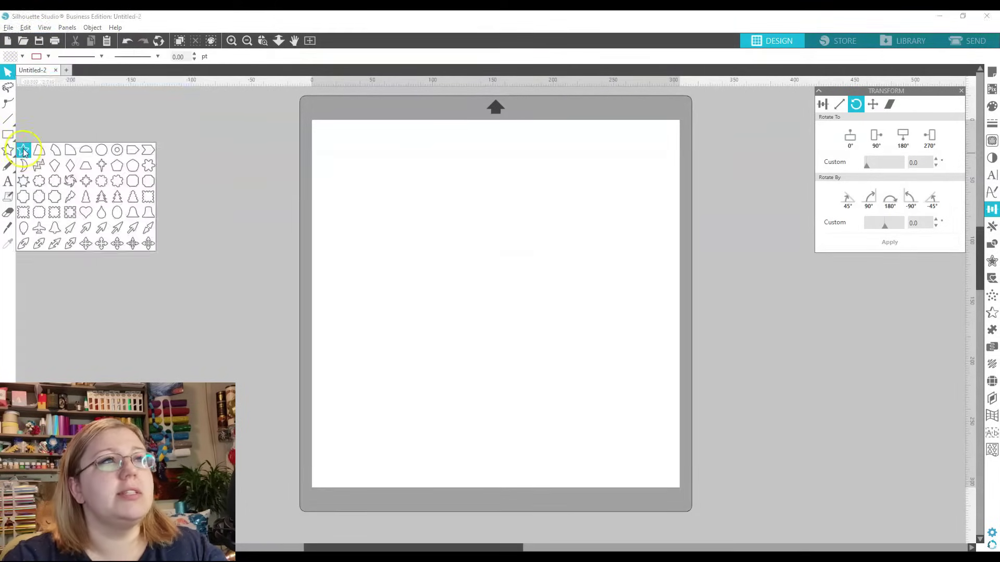
{"action": "left_click", "coordinate": [23, 150]}
{"action": "left_click_drag", "start_coordinate": [378, 195], "coordinate": [438, 265]}
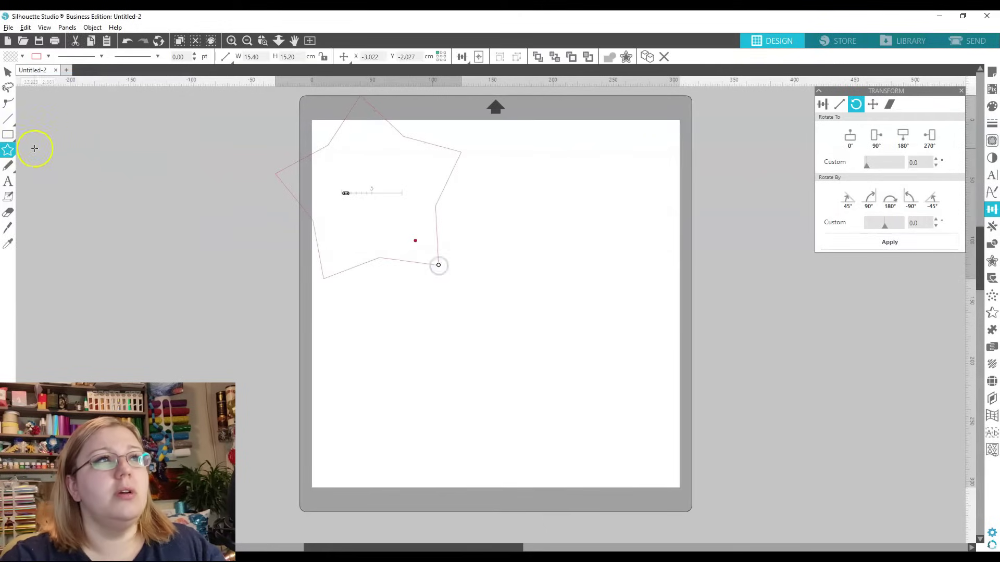
{"action": "left_click", "coordinate": [55, 135]}
{"action": "left_click_drag", "start_coordinate": [446, 210], "coordinate": [510, 295]}
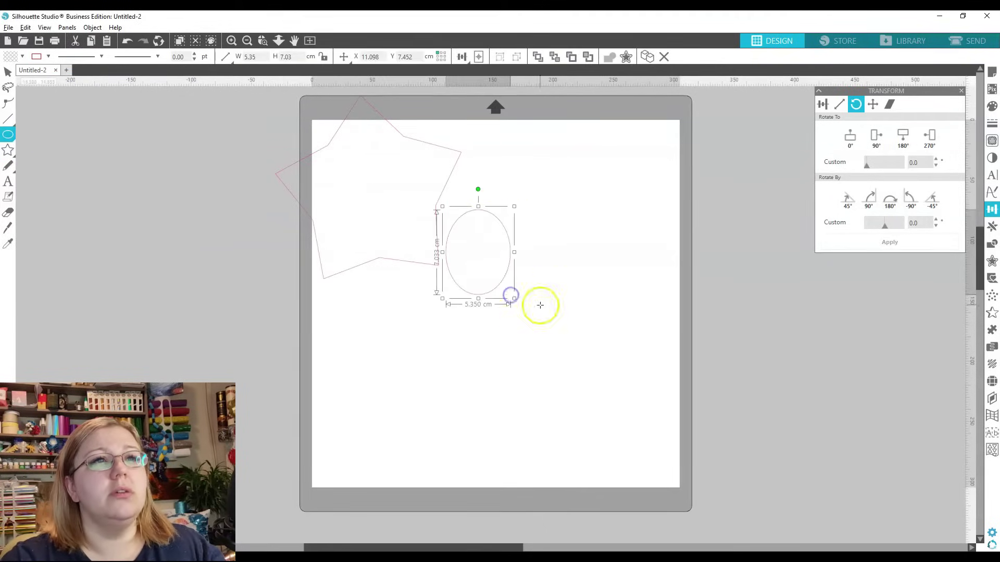
Select the star and the ellipse together and center both of them on the page.
{"action": "left_click", "coordinate": [460, 267]}
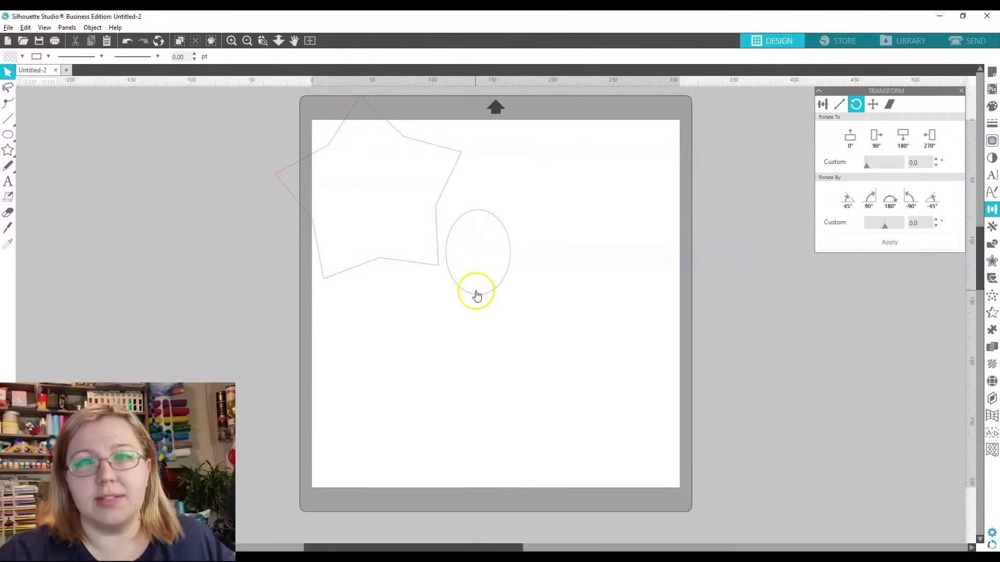
{"action": "left_click", "coordinate": [478, 295]}
{"action": "left_click", "coordinate": [324, 179], "text": "shift"}
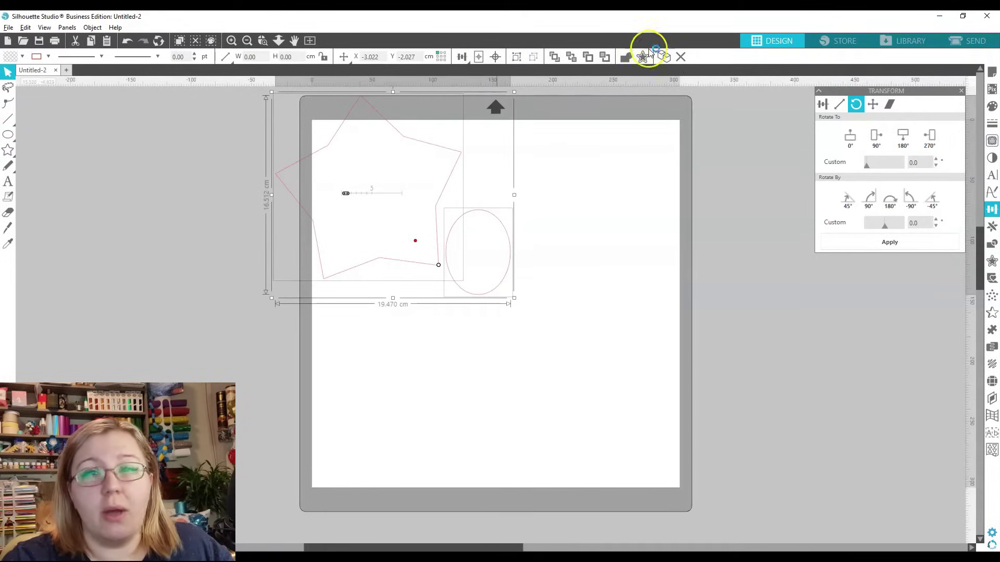
{"action": "left_click", "coordinate": [496, 58]}
{"action": "left_click", "coordinate": [479, 56]}
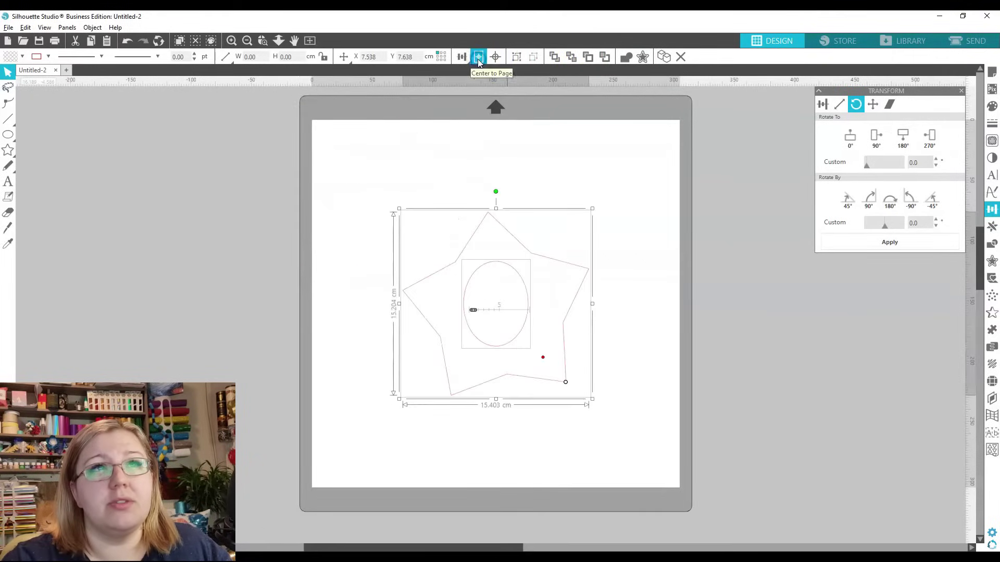
Group the star and ellipse, and preview a 0.200 cm offset around them with rounded corners.
{"action": "left_click", "coordinate": [519, 57]}
{"action": "left_click", "coordinate": [536, 58]}
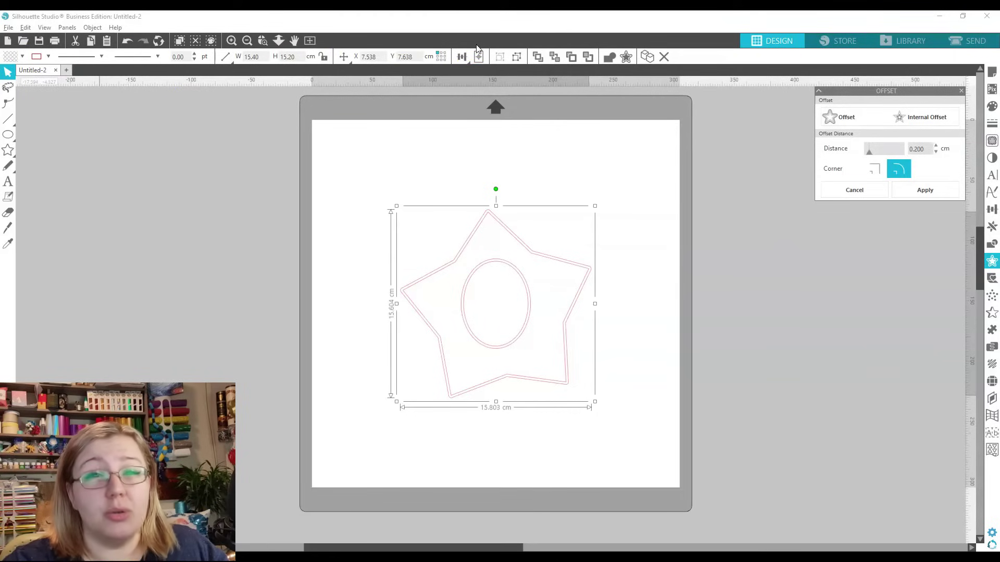
{"action": "left_click", "coordinate": [438, 66]}
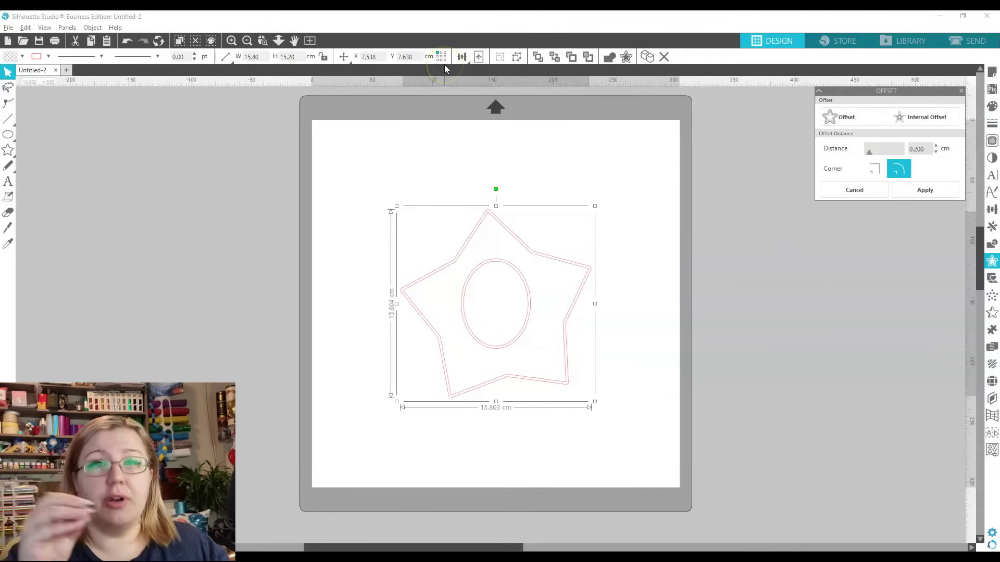
{"action": "left_click", "coordinate": [429, 54]}
{"action": "left_click", "coordinate": [460, 133]}
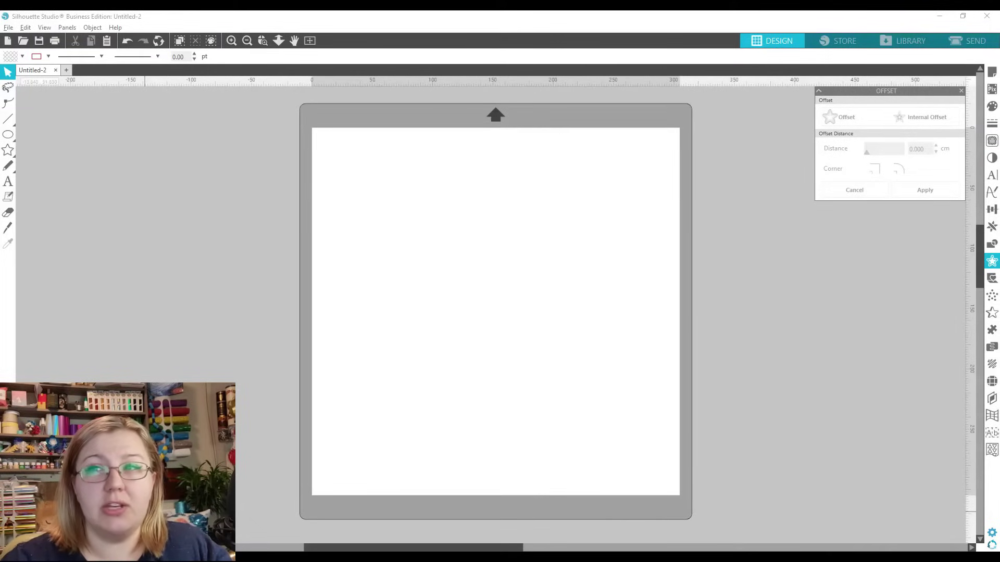
Bring the "LET'S GET CLACKING" design onto the page and check its cut lines in the Send workspace.
{"action": "left_click_drag", "start_coordinate": [999, 333], "coordinate": [655, 326]}
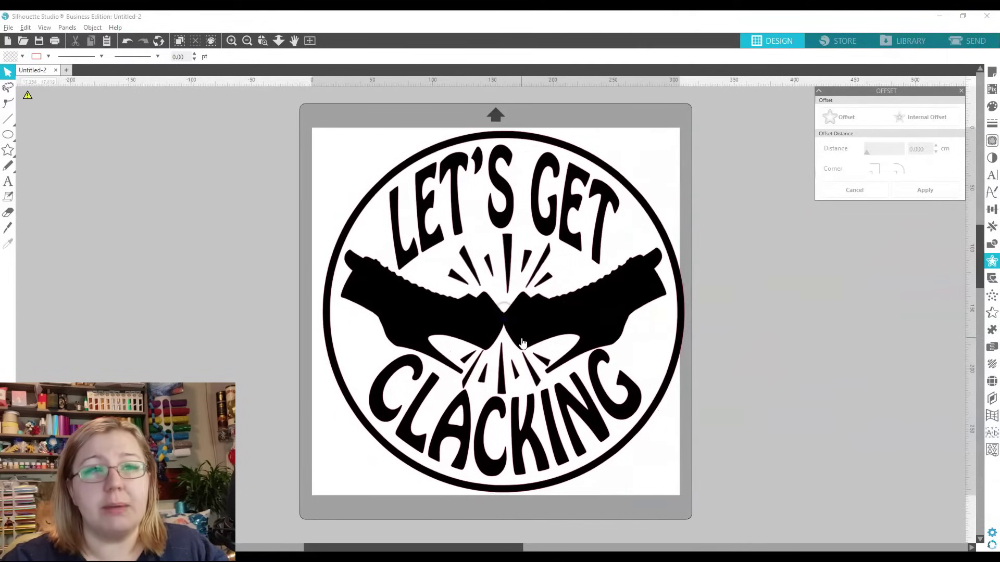
{"action": "left_click", "coordinate": [963, 42]}
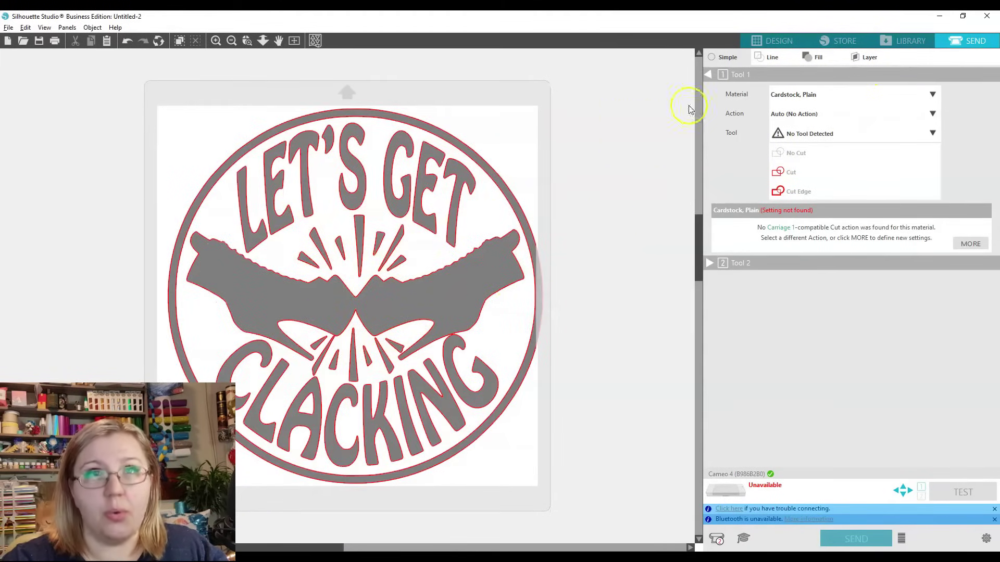
{"action": "left_click", "coordinate": [778, 42]}
Delete the "LET'S GET CLACKING" design from the page.
{"action": "left_click", "coordinate": [603, 323]}
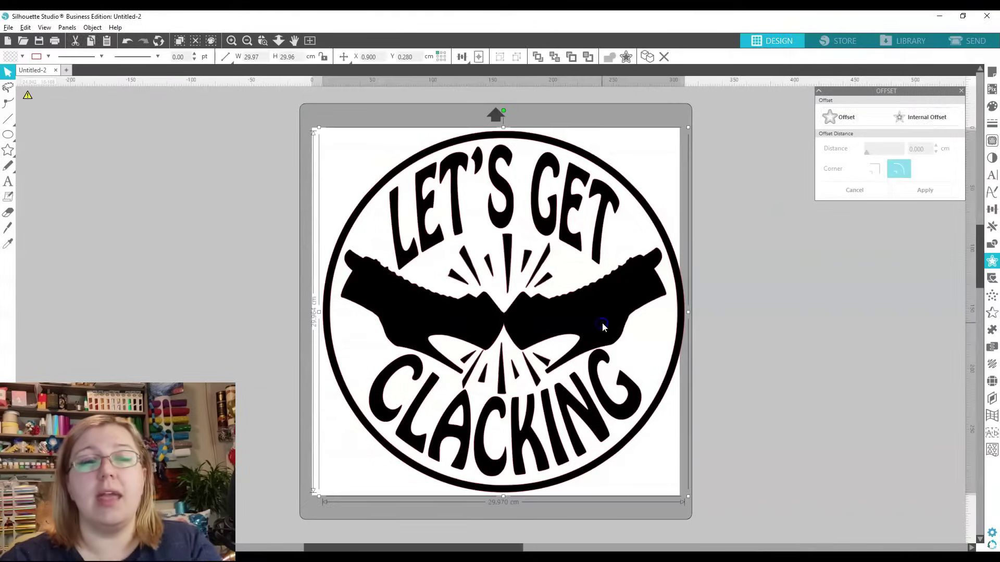
{"action": "key", "text": "Delete"}
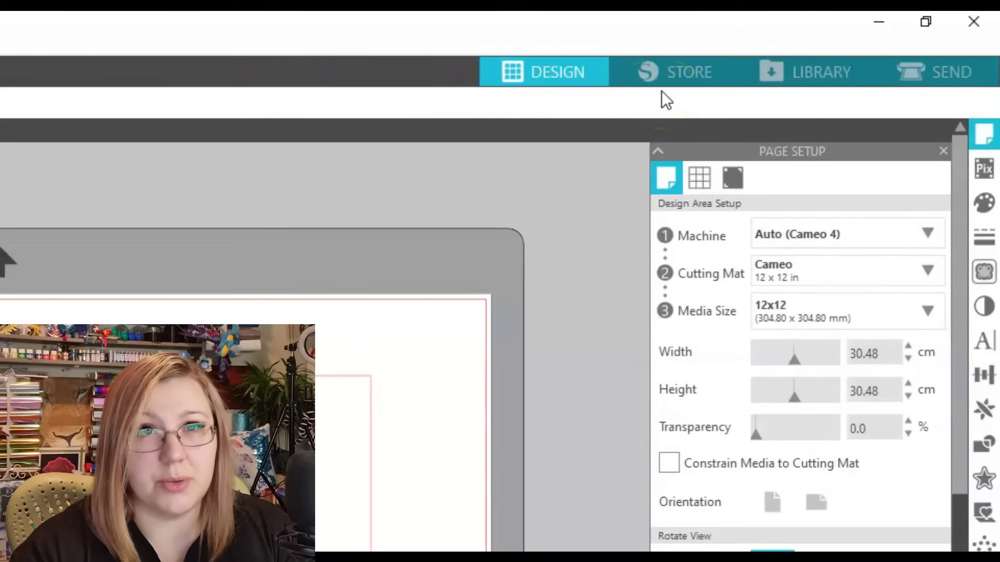
View the pattern designs stored in the library and open the Send workspace for the rectangles document.
{"action": "left_click", "coordinate": [819, 76]}
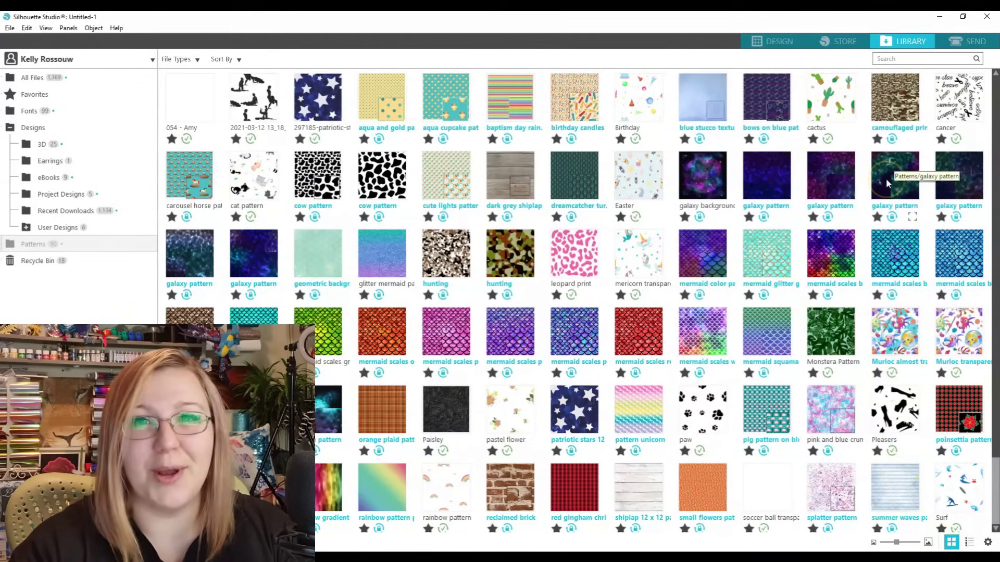
{"action": "left_click", "coordinate": [951, 38]}
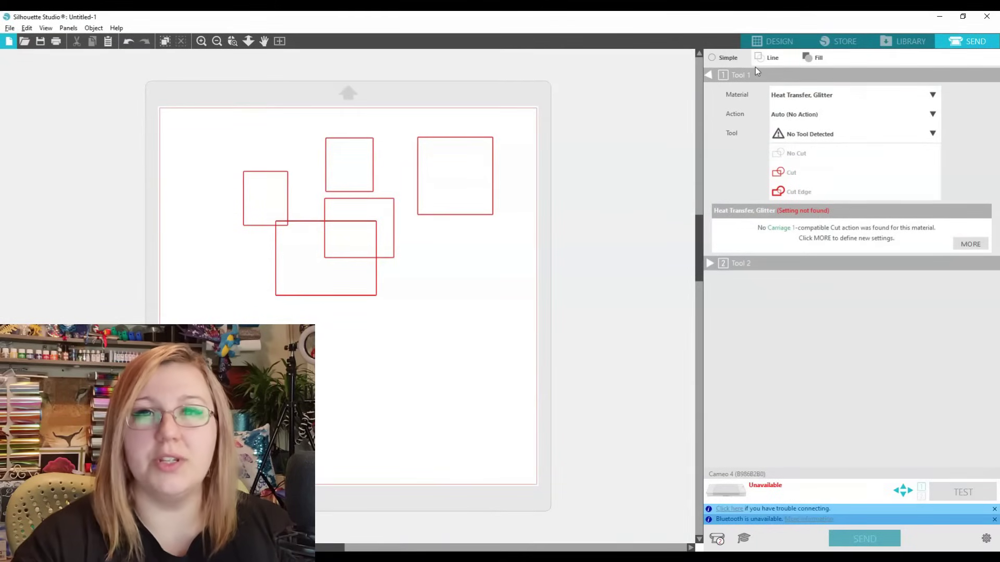
{"action": "left_click", "coordinate": [741, 34]}
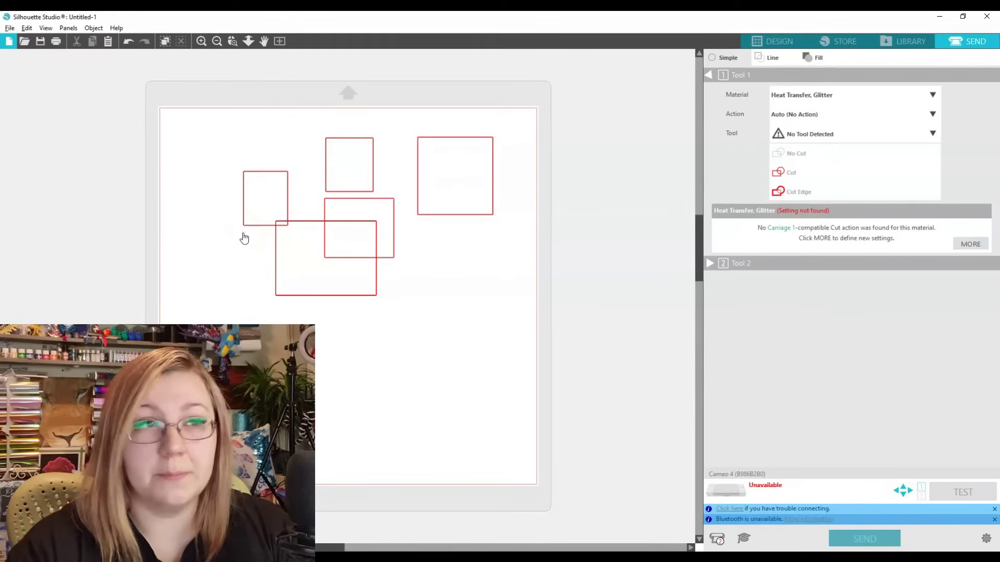
Set the wide lowest rectangle to No Cut under Tool 1.
{"action": "left_click", "coordinate": [370, 296]}
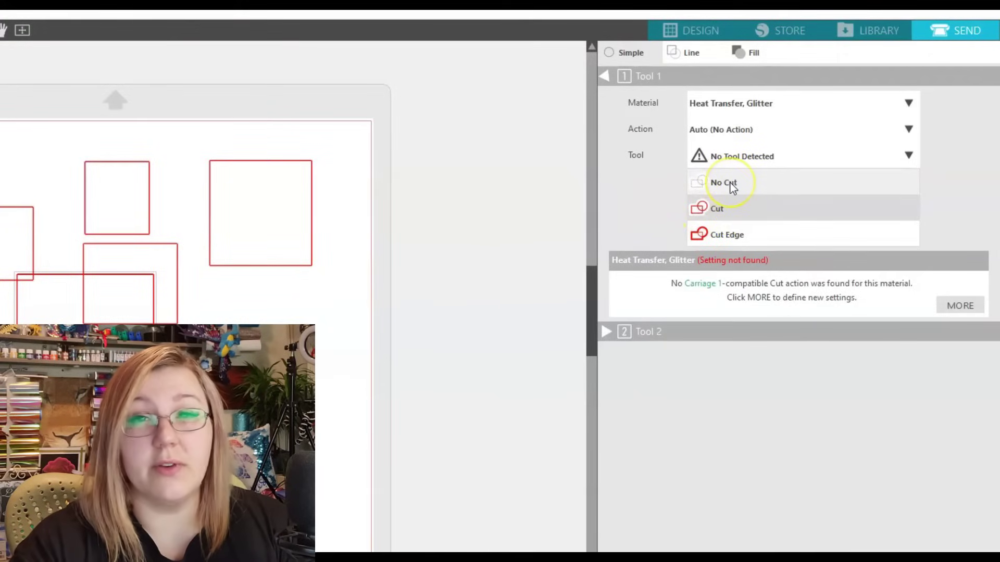
{"action": "left_click", "coordinate": [732, 186]}
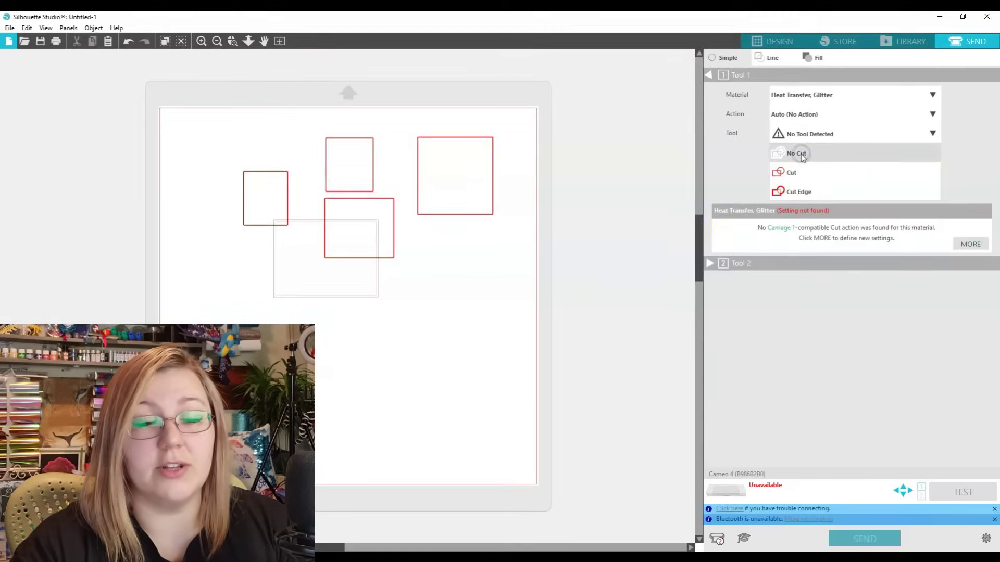
{"action": "left_click", "coordinate": [516, 315]}
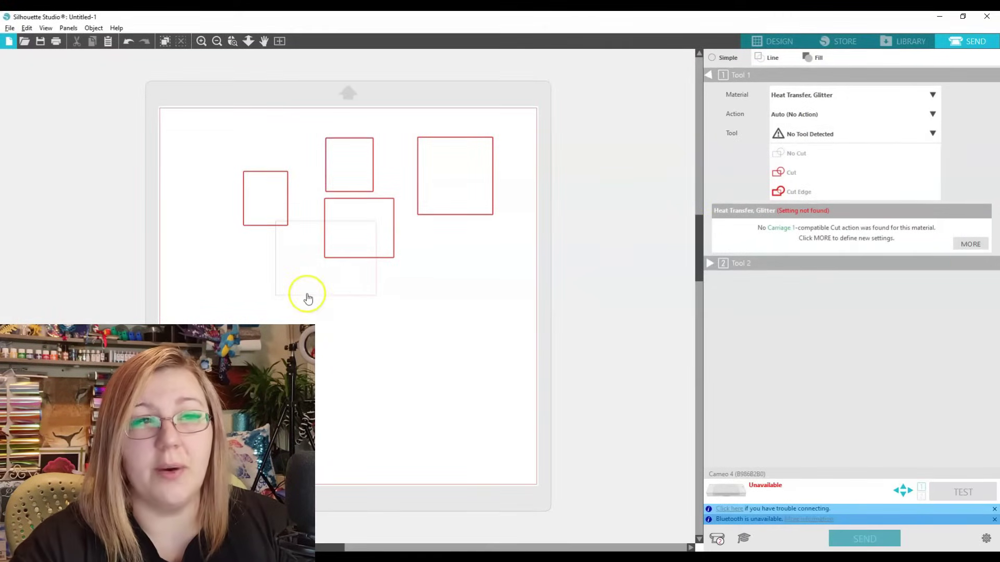
Set the four remaining rectangles to No Cut, and set only the leftmost one back to Cut.
{"action": "left_click_drag", "start_coordinate": [212, 100], "coordinate": [514, 275]}
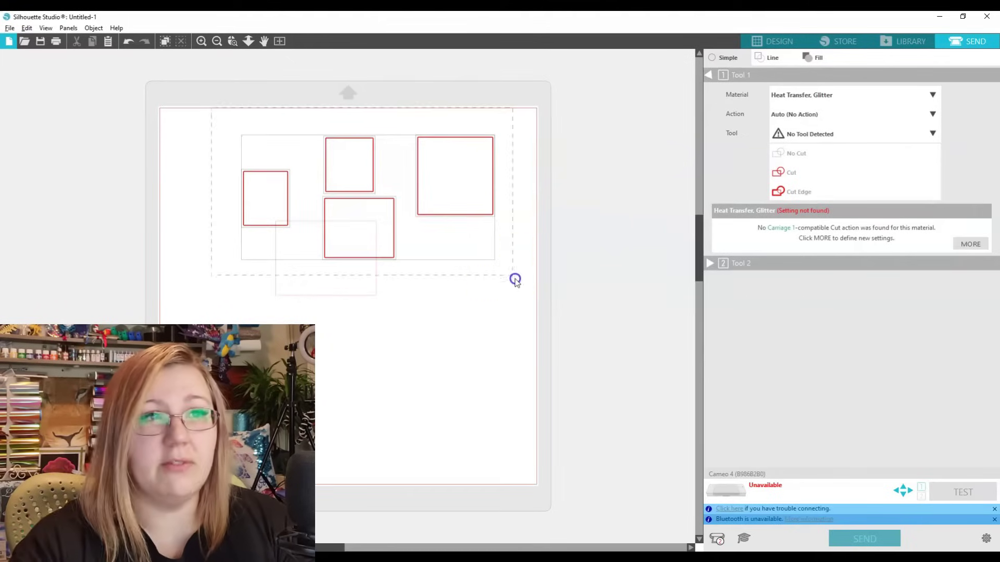
{"action": "left_click", "coordinate": [806, 153]}
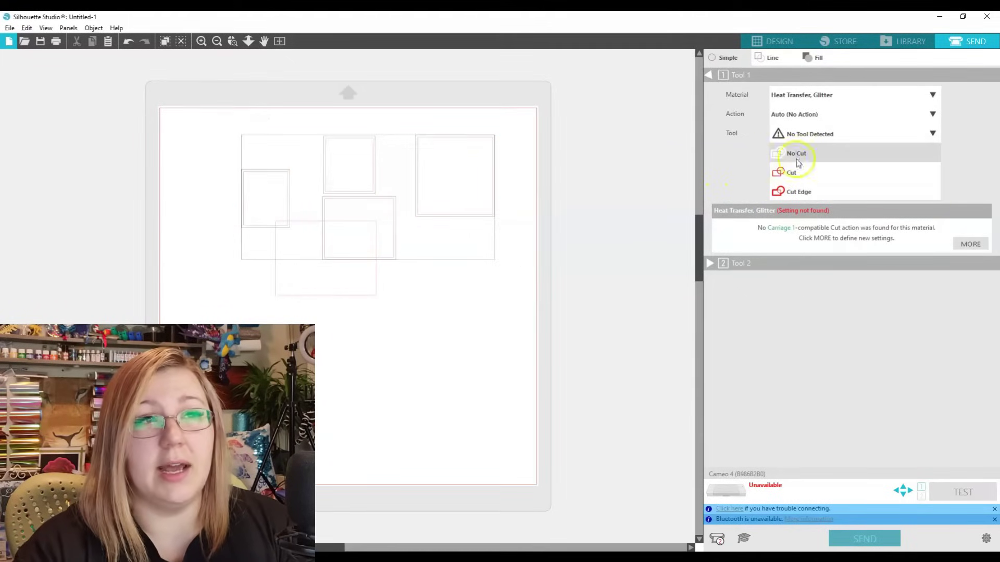
{"action": "left_click", "coordinate": [441, 286]}
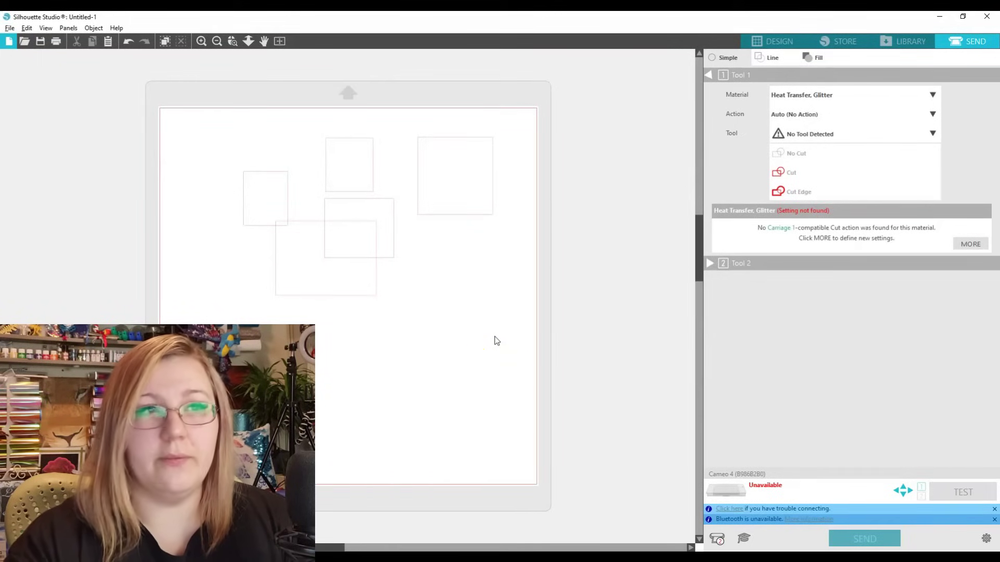
{"action": "left_click", "coordinate": [258, 226]}
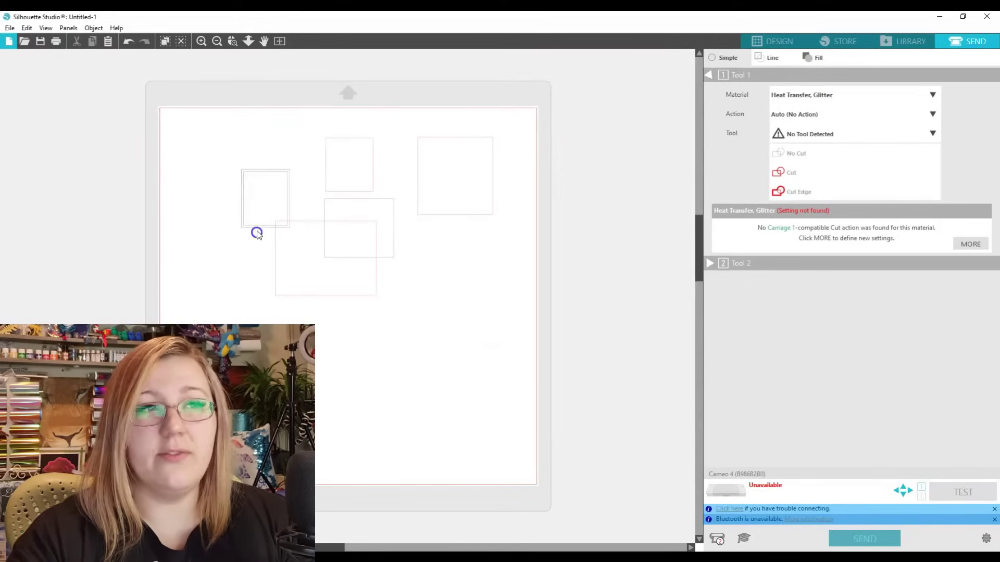
{"action": "left_click", "coordinate": [828, 170]}
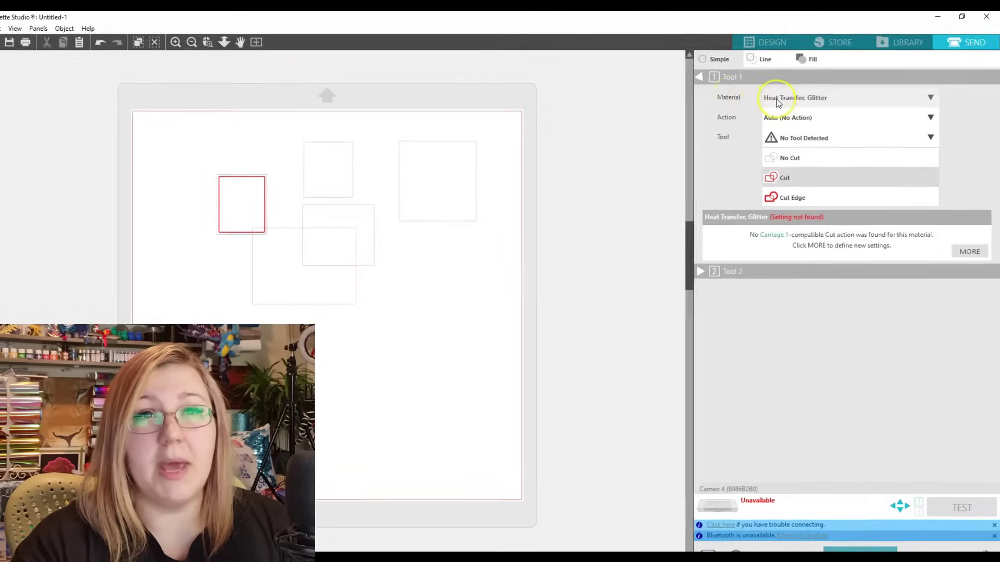
Set the Tool 1 material to Vinyl, Frosted.
{"action": "left_click", "coordinate": [757, 106]}
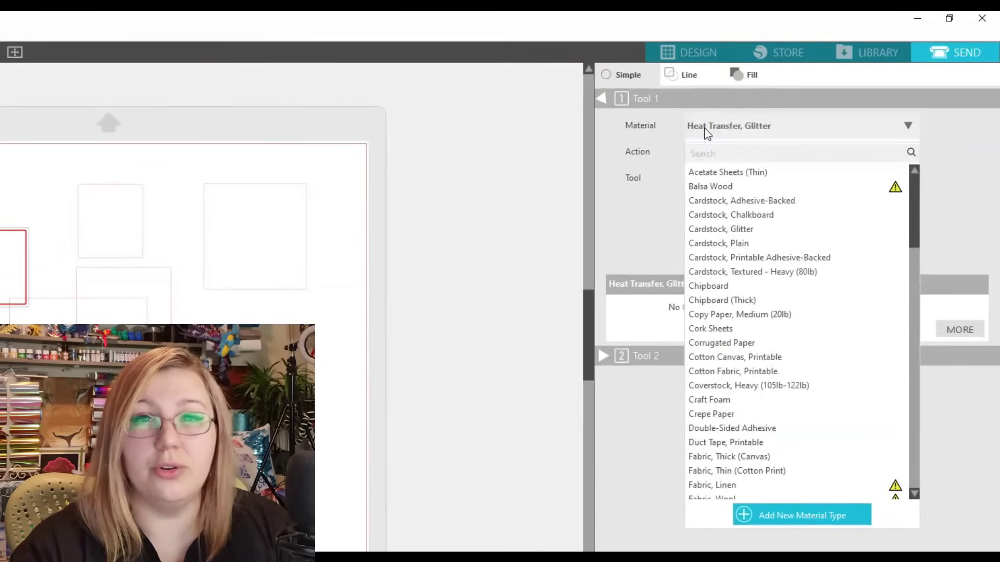
{"action": "scroll", "coordinate": [753, 370], "scroll_direction": "down", "scroll_amount": 10}
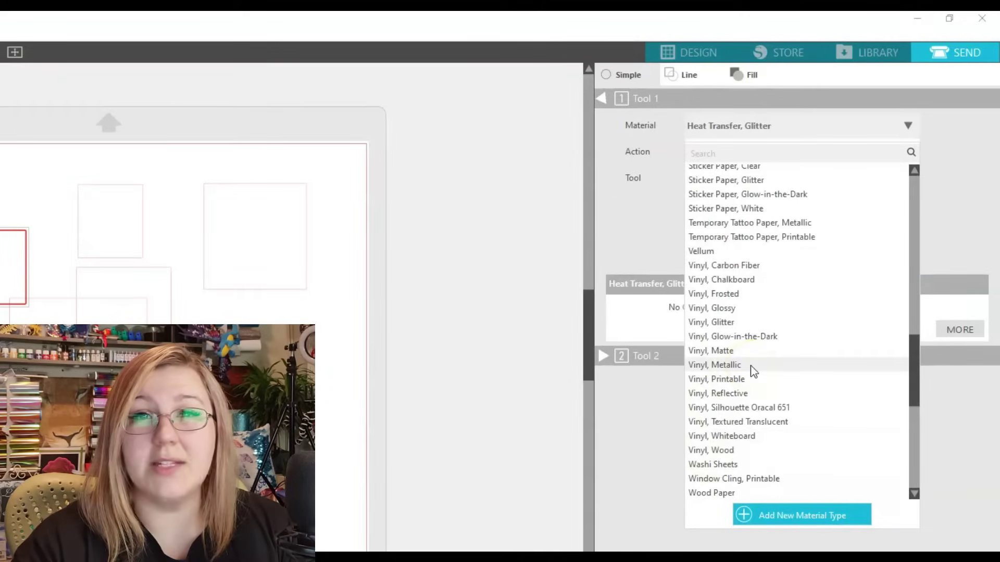
{"action": "left_click", "coordinate": [721, 293]}
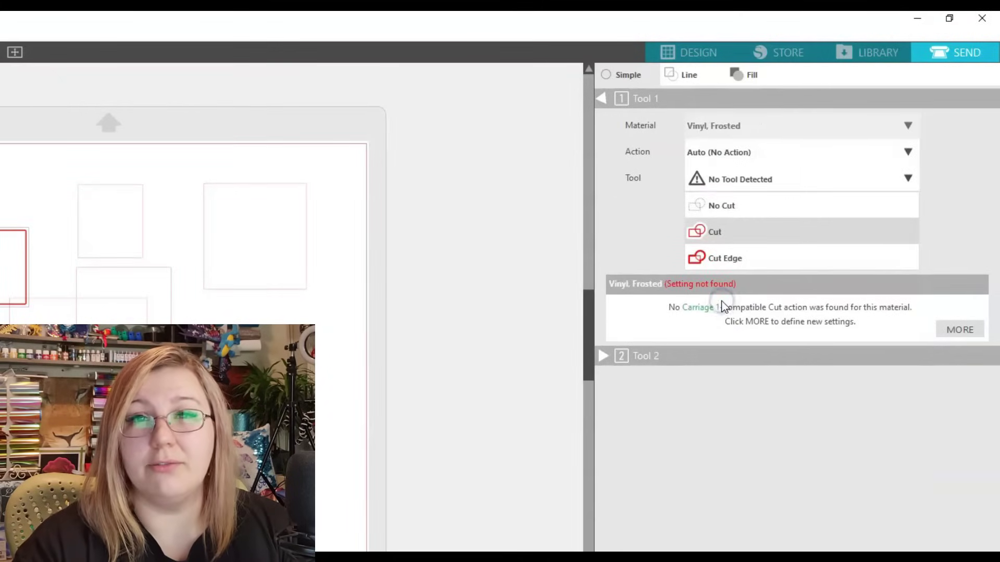
{"action": "left_click", "coordinate": [728, 134]}
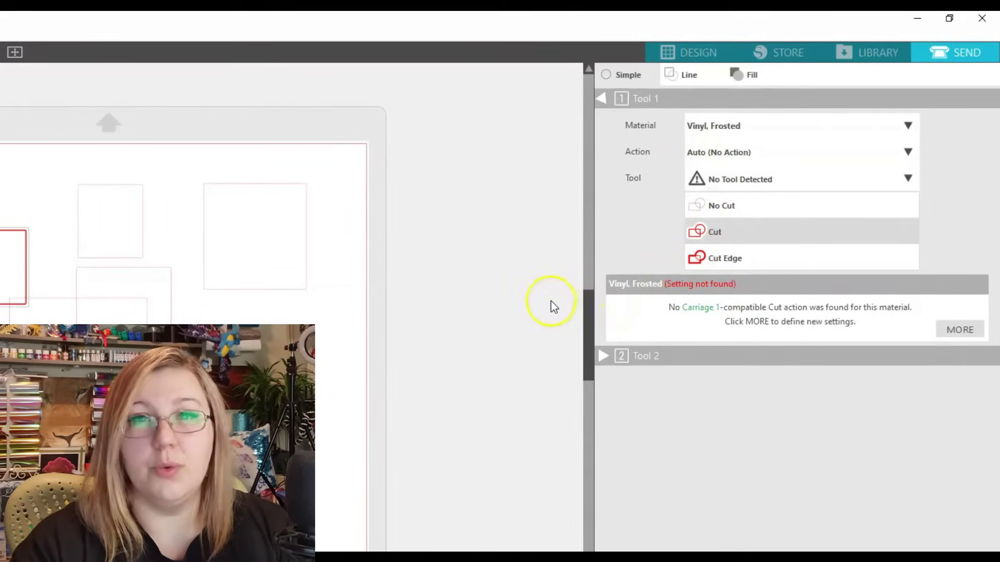
Set the Tool 1 material to Cardstock, Printable Adhesive-Backed.
{"action": "left_click", "coordinate": [908, 125]}
{"action": "left_click_drag", "start_coordinate": [911, 377], "coordinate": [895, 192]}
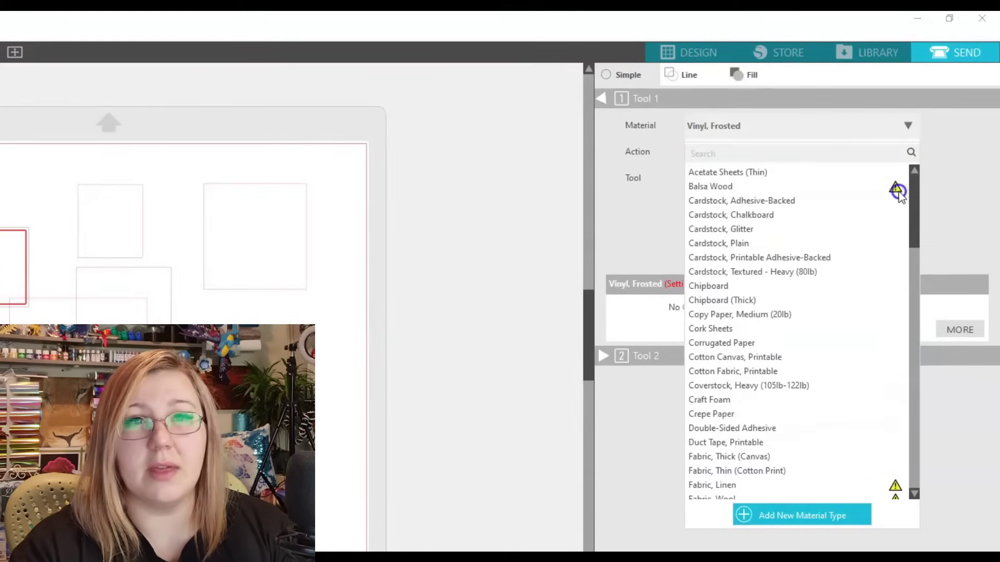
{"action": "left_click", "coordinate": [752, 259]}
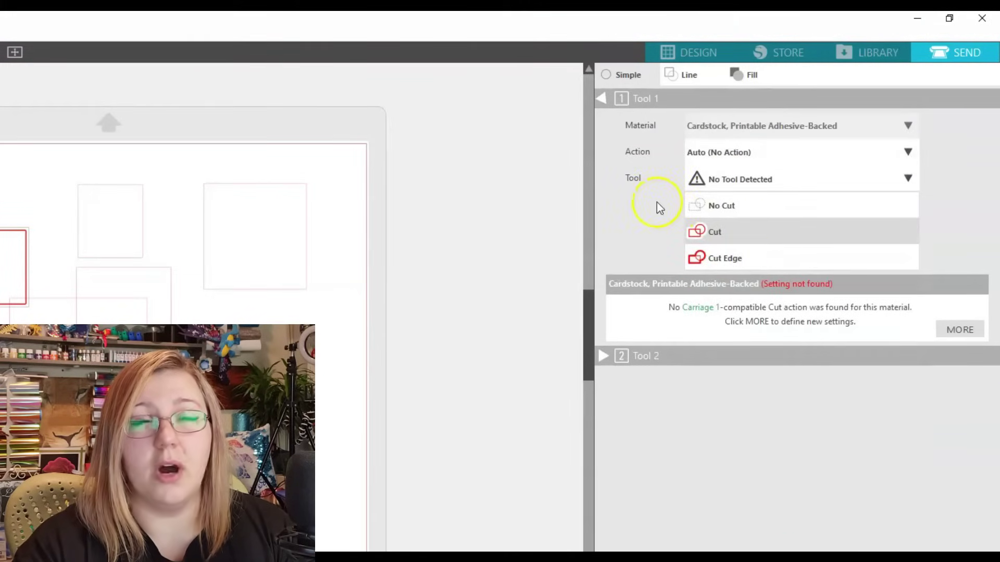
Set the Tool 1 action to Cut and choose AutoBlade as the tool.
{"action": "left_click", "coordinate": [721, 155]}
{"action": "left_click", "coordinate": [713, 210]}
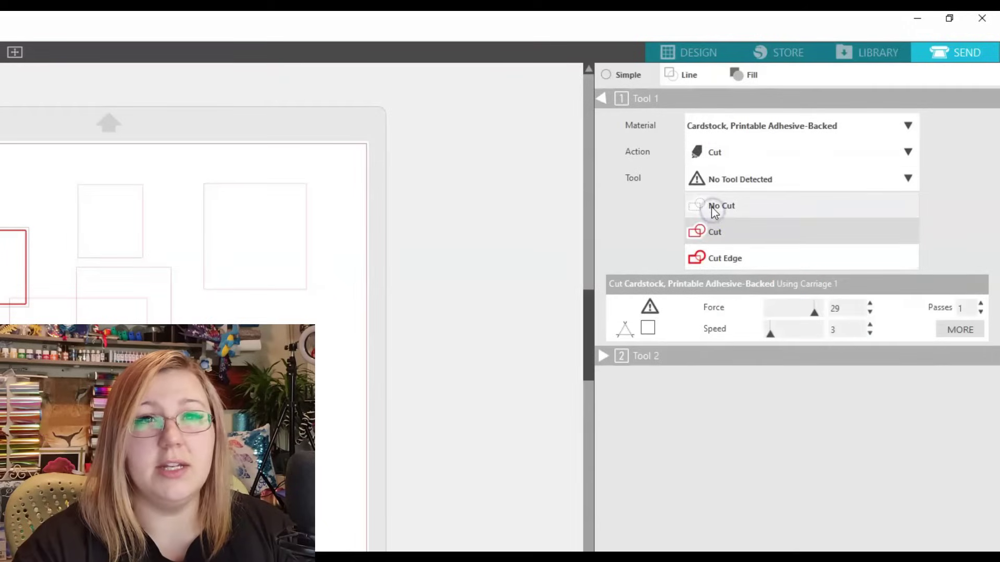
{"action": "left_click", "coordinate": [696, 256]}
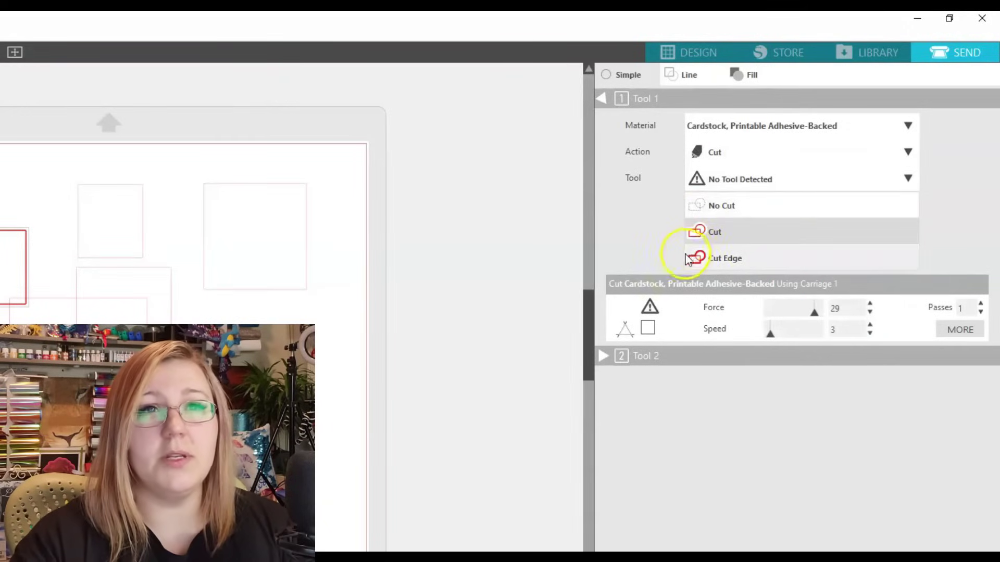
{"action": "left_click", "coordinate": [734, 184]}
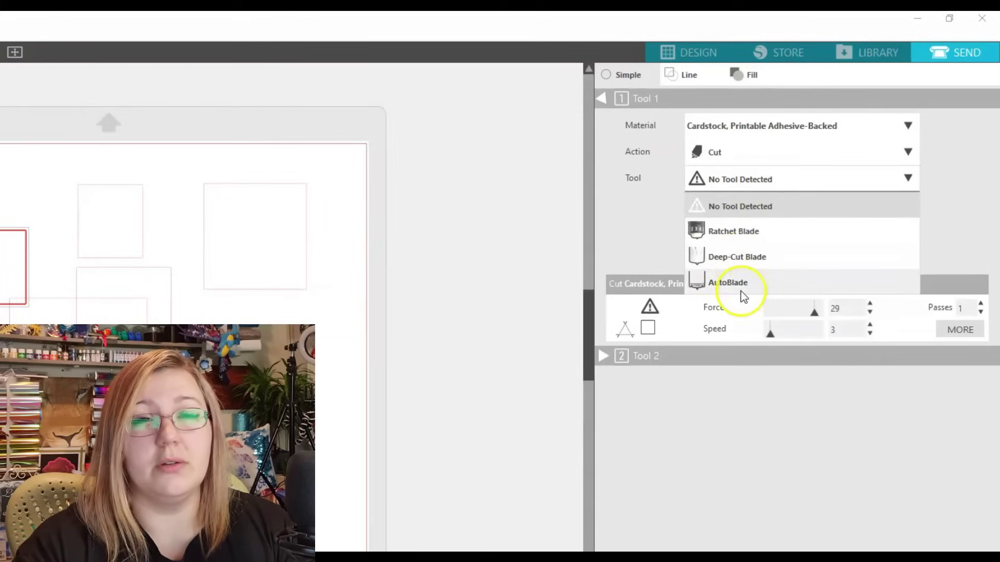
{"action": "left_click", "coordinate": [741, 289]}
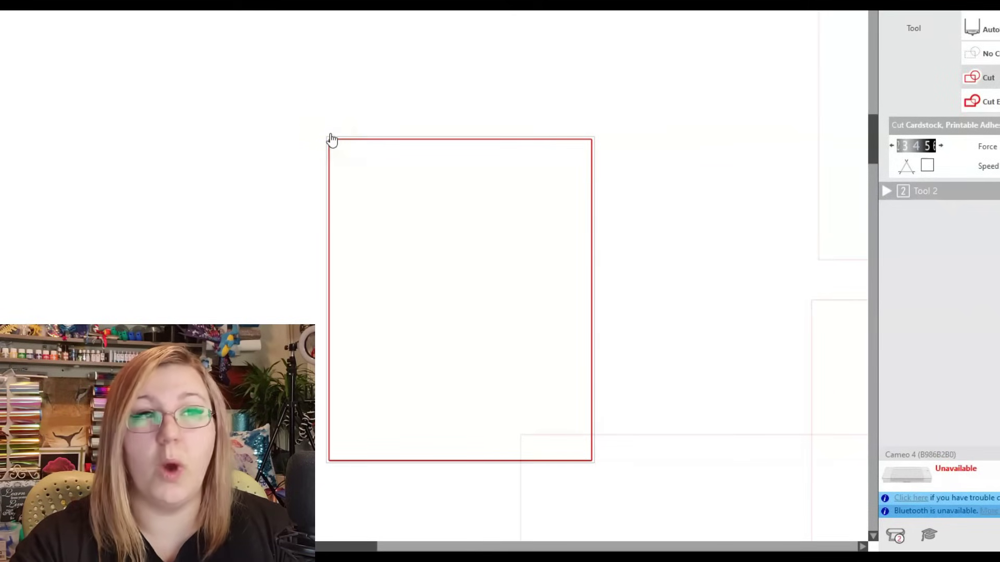
{"action": "left_click", "coordinate": [321, 151]}
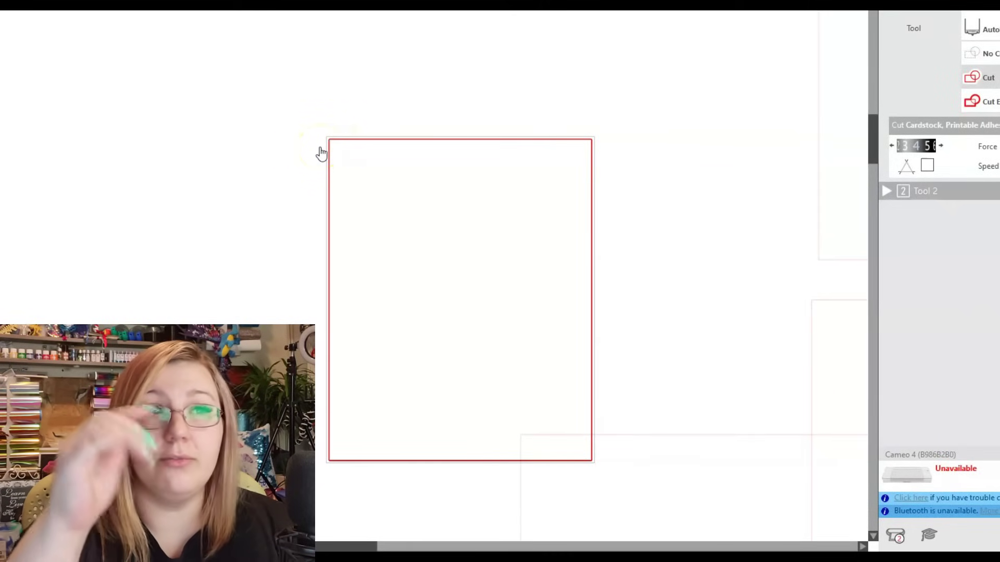
{"action": "left_click", "coordinate": [349, 141]}
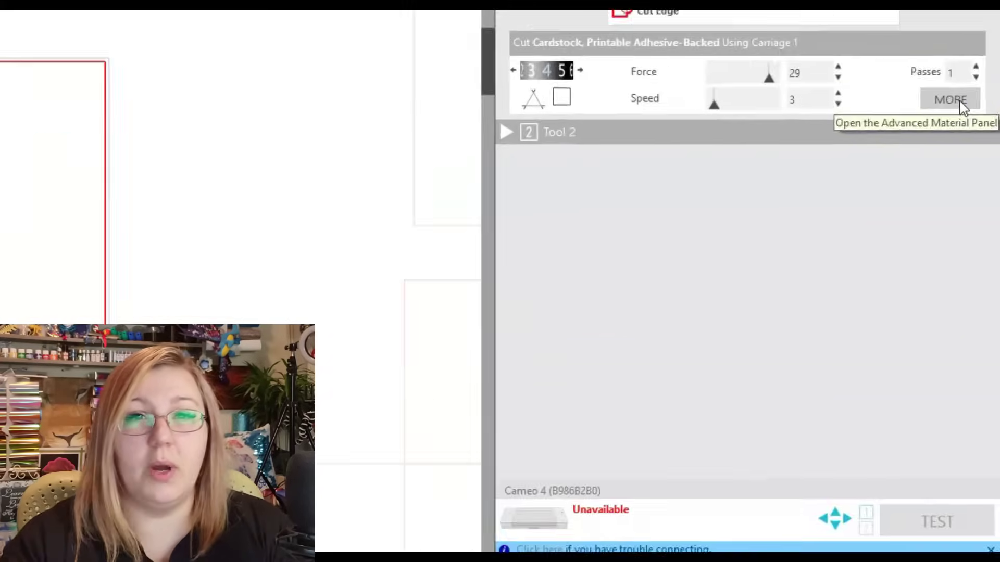
Open the advanced material settings for the printable adhesive-backed cardstock and examine the Carriage 1 Cut and Sketch options.
{"action": "left_click", "coordinate": [961, 347]}
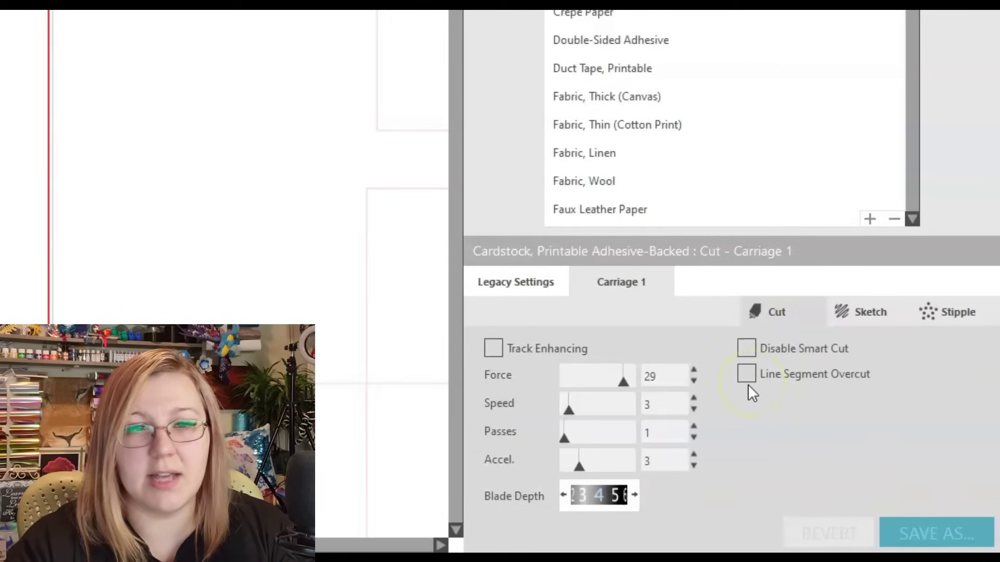
{"action": "left_click", "coordinate": [873, 319]}
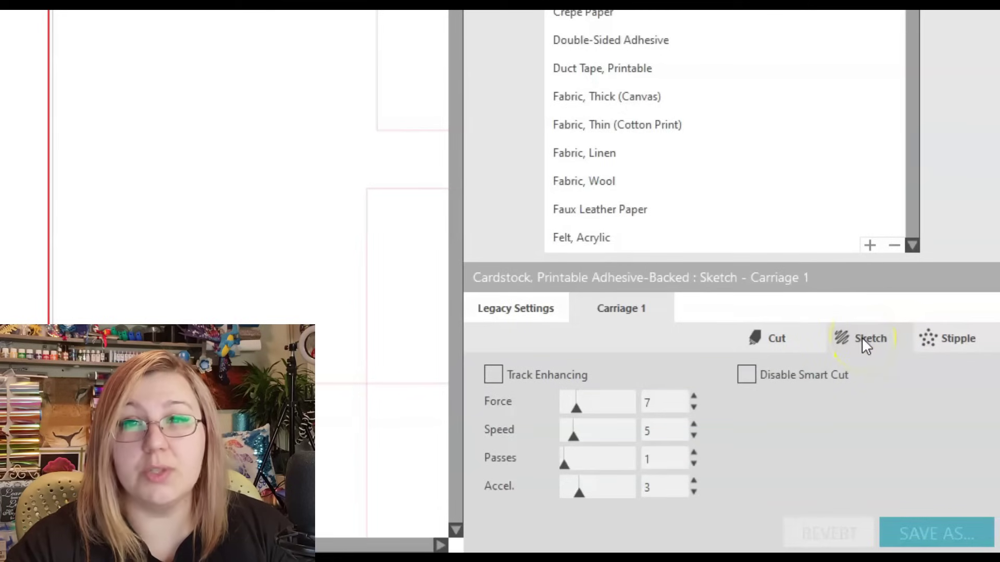
Examine the Carriage 1 Stipple options for the printable adhesive-backed cardstock and close the advanced material settings.
{"action": "left_click", "coordinate": [935, 336]}
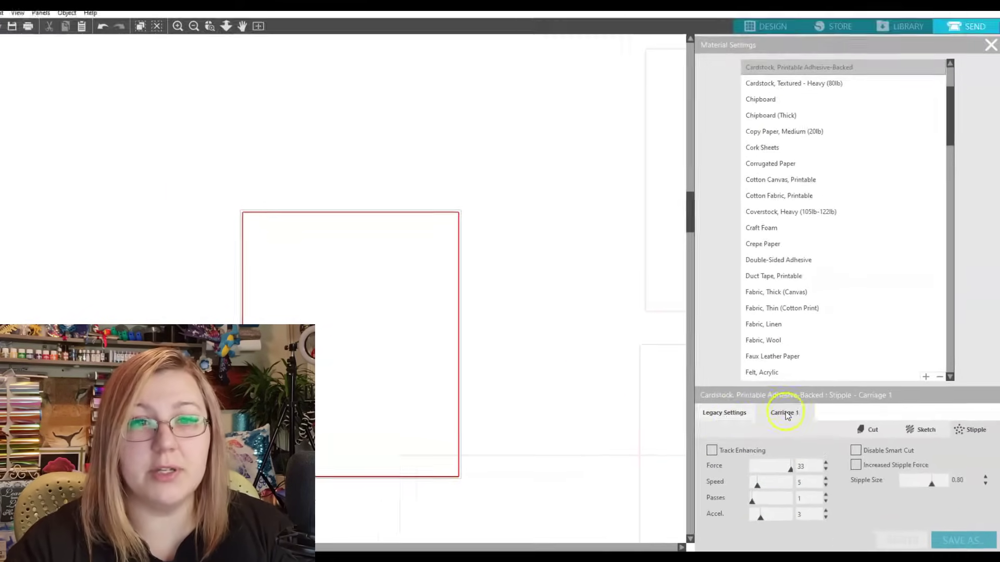
{"action": "left_click", "coordinate": [992, 47]}
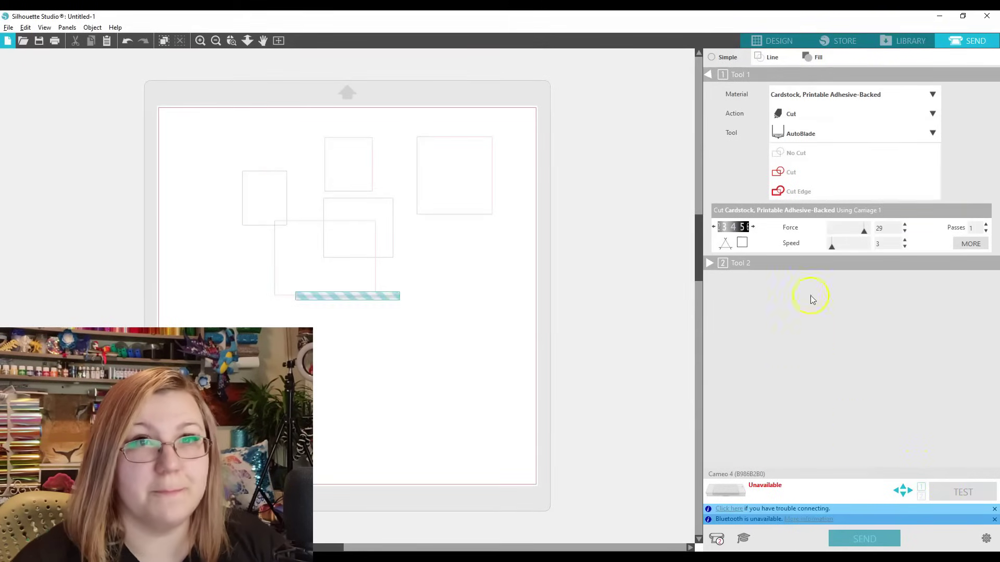
Return to the Design workspace and review the machine choices in Page Setup, keeping Auto (Cameo 4).
{"action": "left_click", "coordinate": [768, 42]}
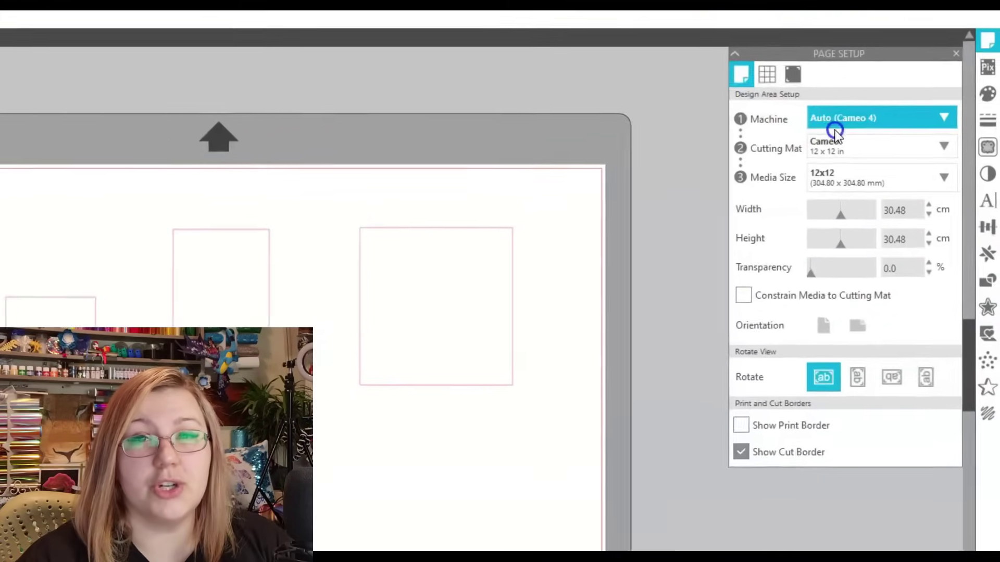
{"action": "left_click", "coordinate": [890, 115]}
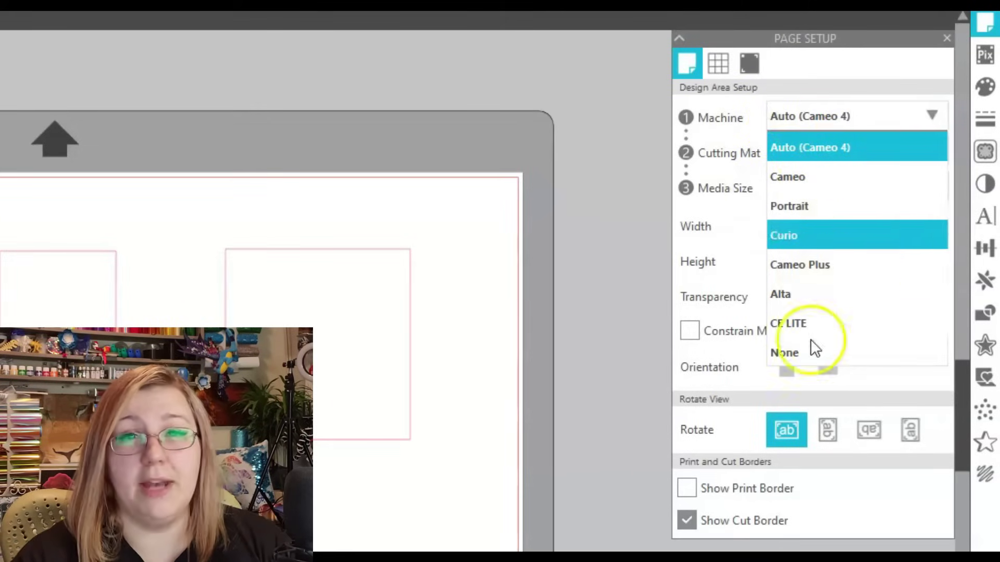
{"action": "left_click", "coordinate": [728, 398]}
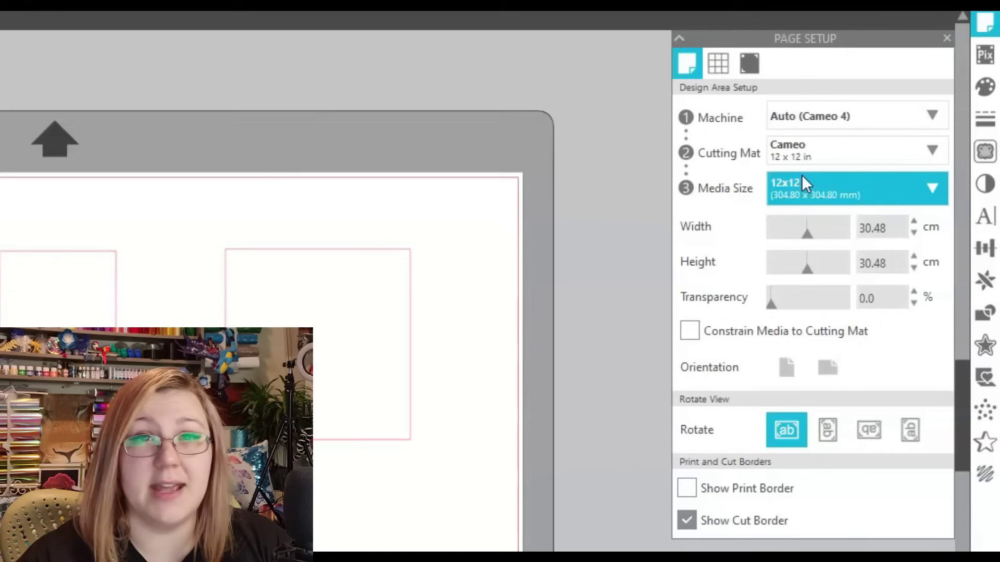
Set the media size to A5 and widen the page to 30.20 cm.
{"action": "left_click", "coordinate": [852, 195]}
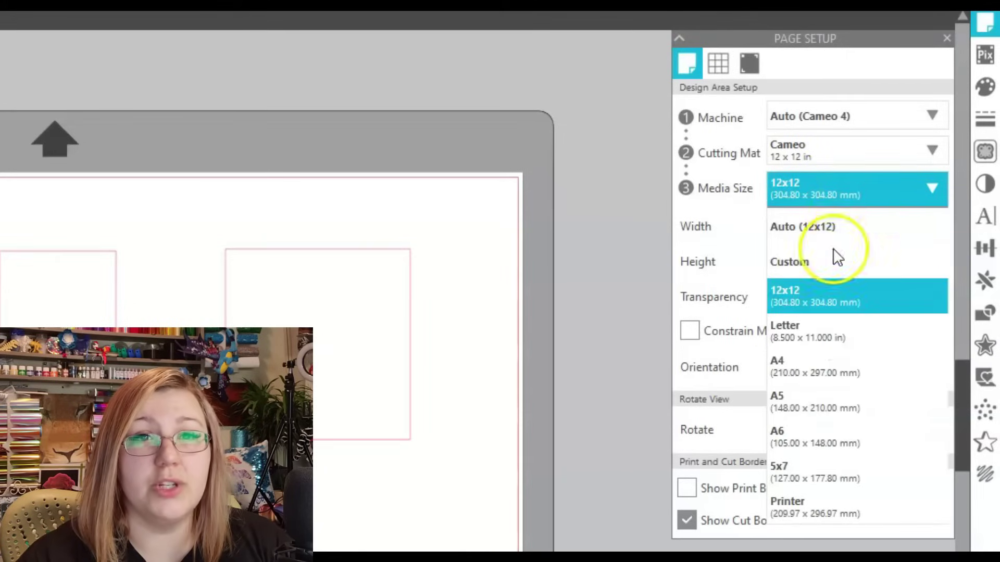
{"action": "left_click", "coordinate": [835, 407]}
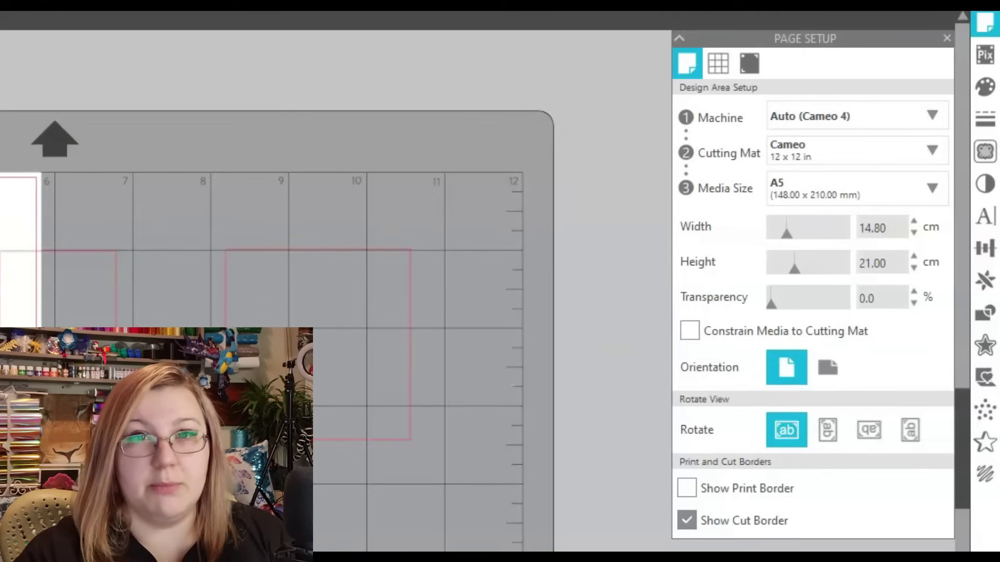
{"action": "left_click_drag", "start_coordinate": [787, 233], "coordinate": [807, 236]}
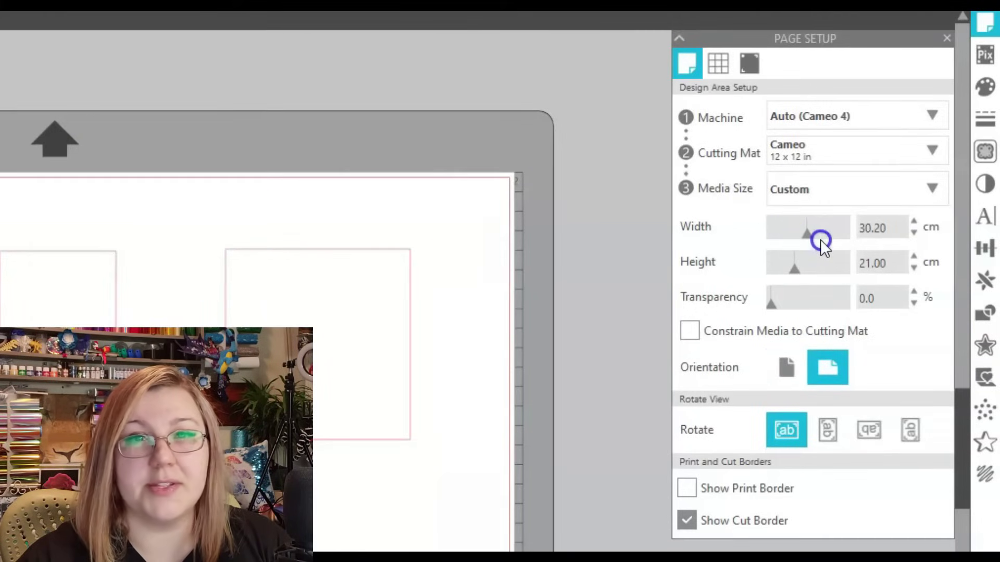
Review the media size choices and constrain the media to the cutting mat.
{"action": "left_click", "coordinate": [842, 192]}
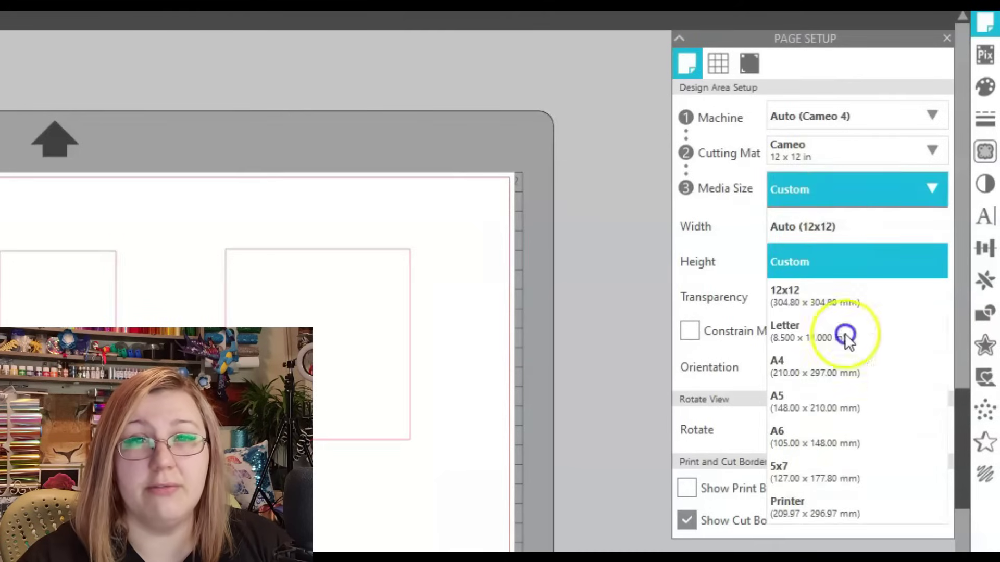
{"action": "left_click", "coordinate": [849, 186]}
{"action": "left_click", "coordinate": [784, 328]}
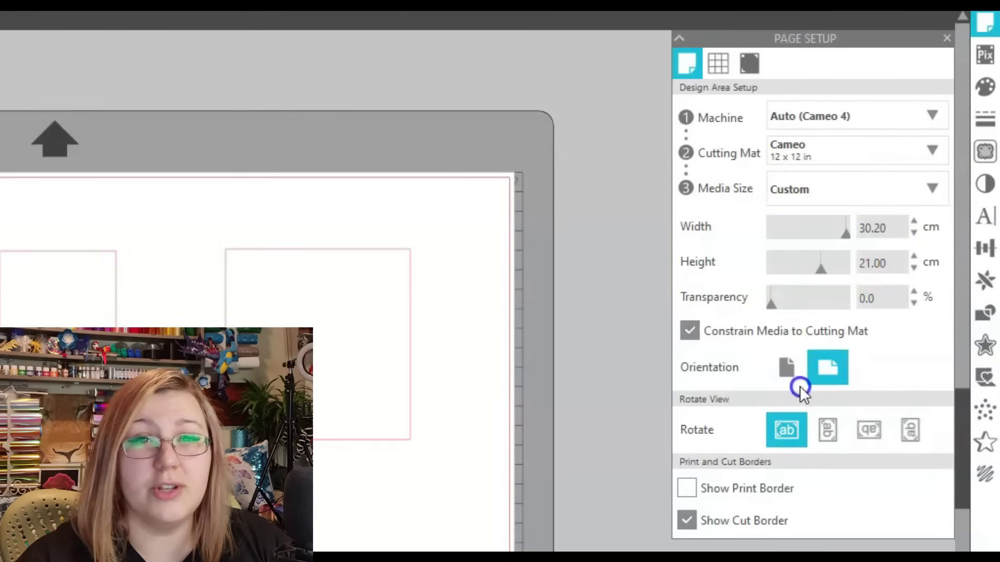
Set the media size to A4 and the page orientation to landscape.
{"action": "left_click", "coordinate": [792, 376]}
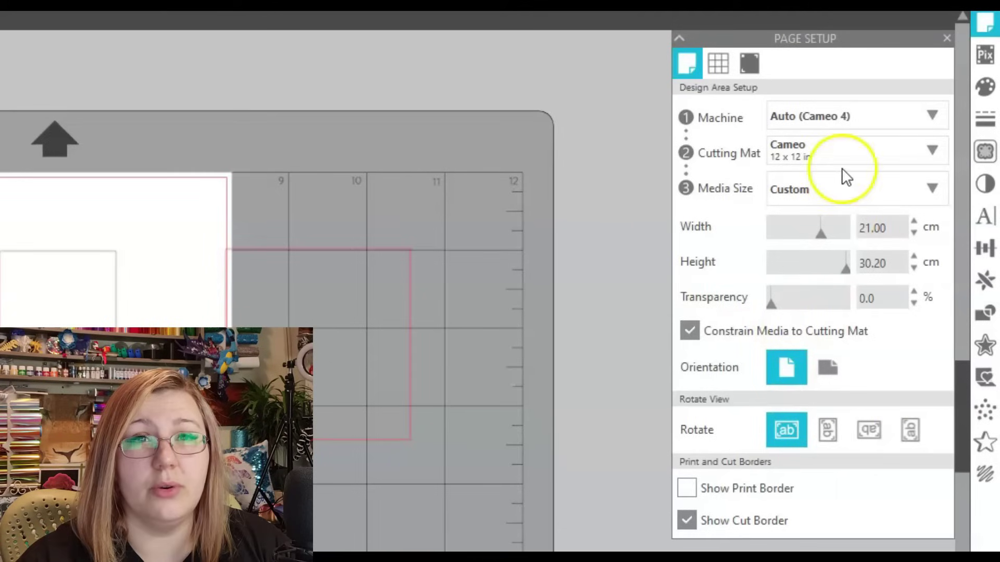
{"action": "left_click", "coordinate": [825, 196]}
{"action": "left_click", "coordinate": [834, 373]}
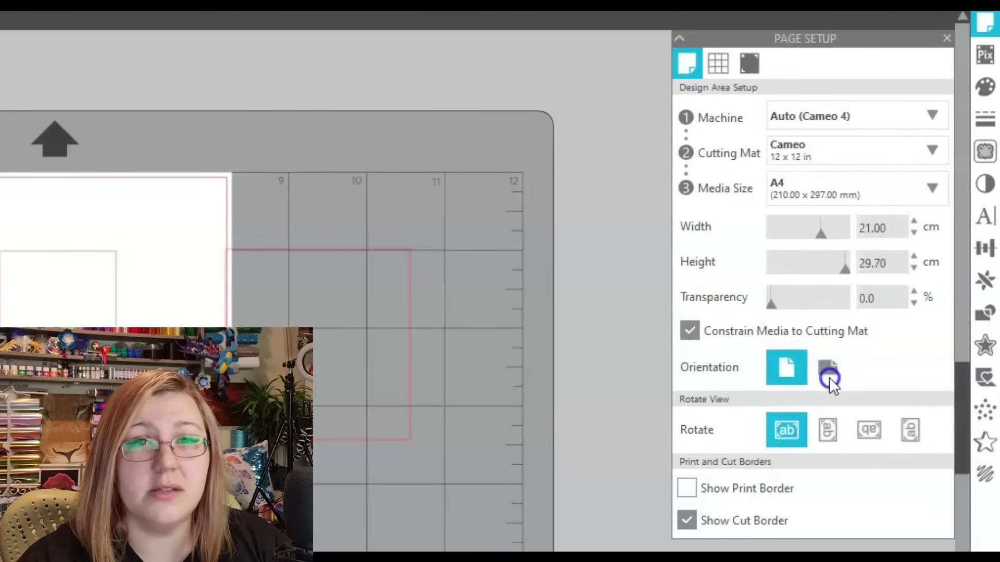
{"action": "left_click", "coordinate": [832, 365]}
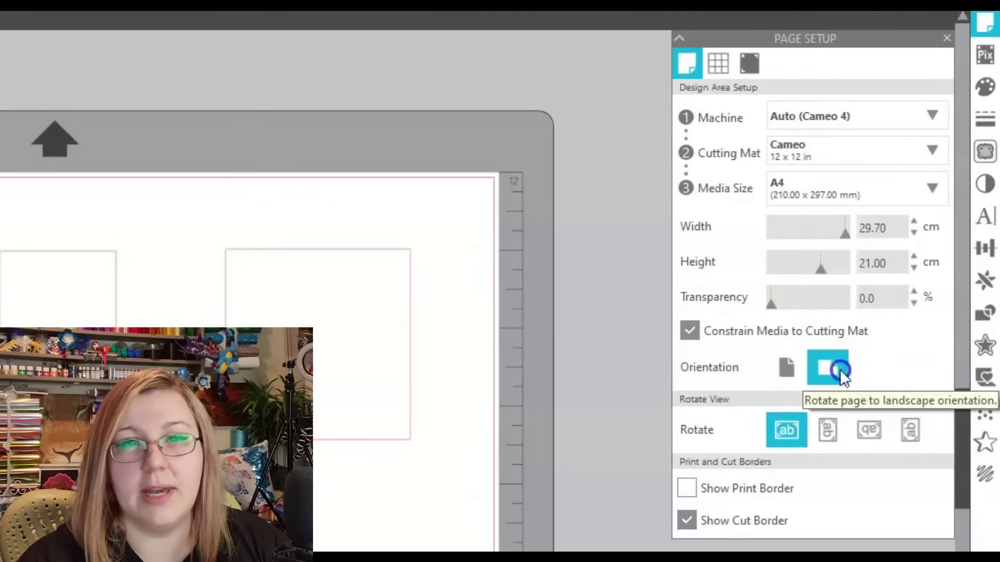
Try the other three view rotations and restore the upright view.
{"action": "left_click", "coordinate": [827, 437]}
{"action": "left_click", "coordinate": [857, 434]}
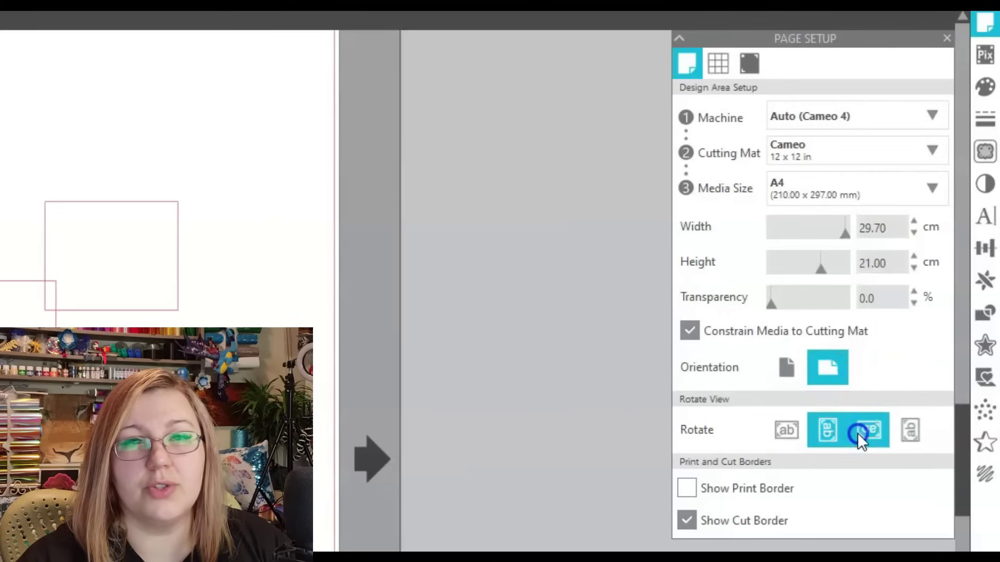
{"action": "left_click", "coordinate": [899, 431]}
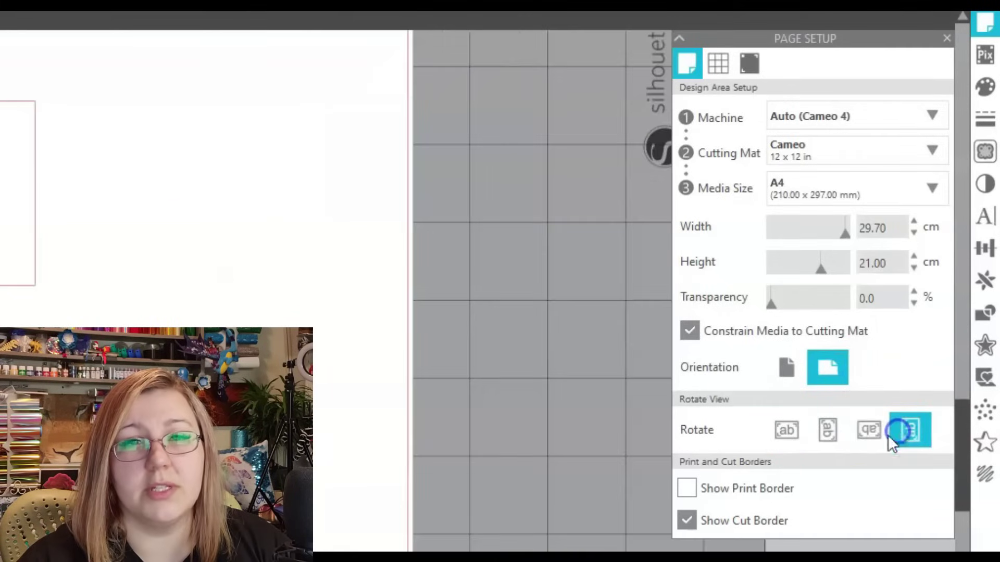
{"action": "left_click", "coordinate": [787, 428]}
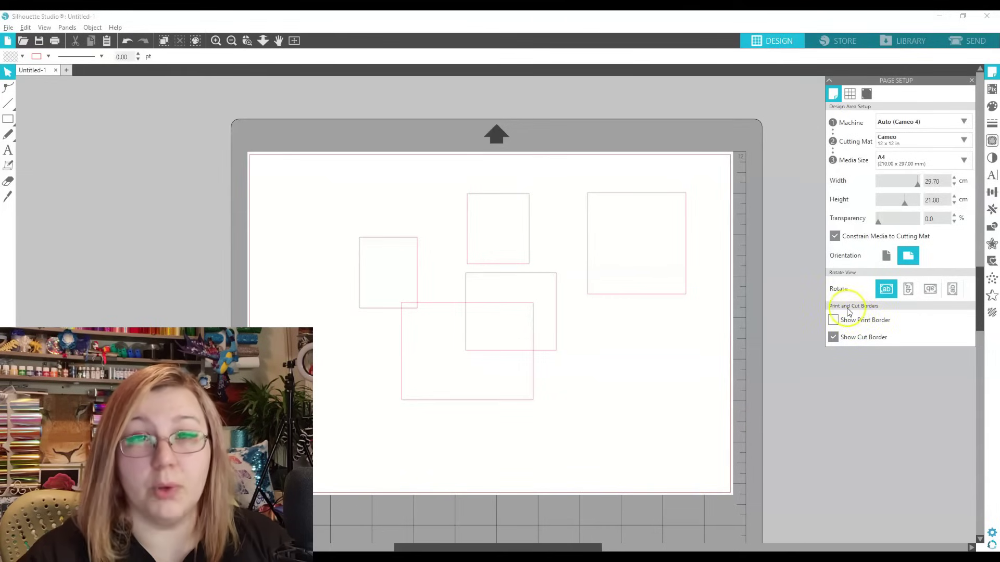
Show the print border and set the page orientation to portrait.
{"action": "left_click", "coordinate": [833, 320]}
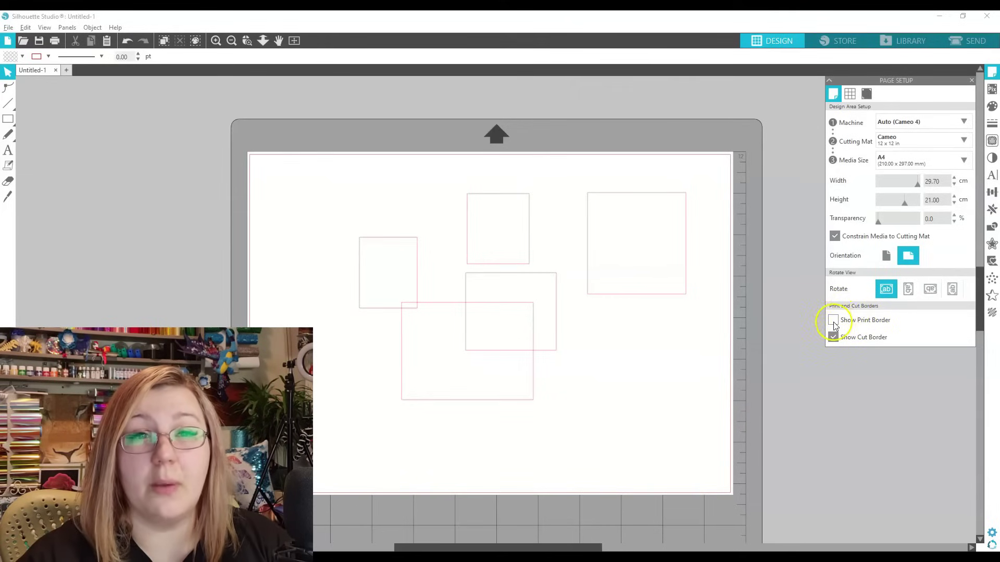
{"action": "left_click", "coordinate": [457, 227]}
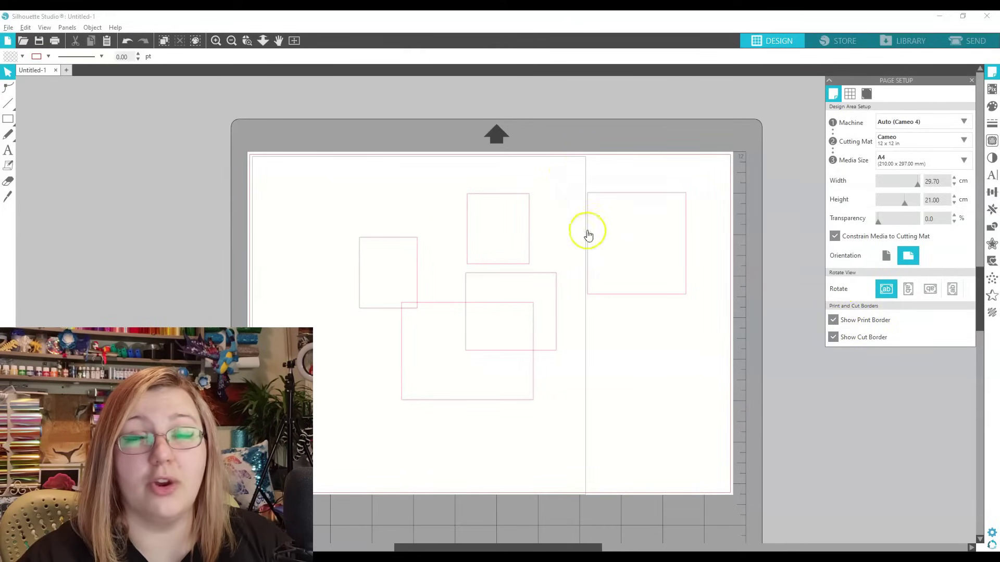
{"action": "left_click", "coordinate": [886, 255]}
{"action": "scroll", "coordinate": [557, 480], "scroll_direction": "down", "scroll_amount": 3}
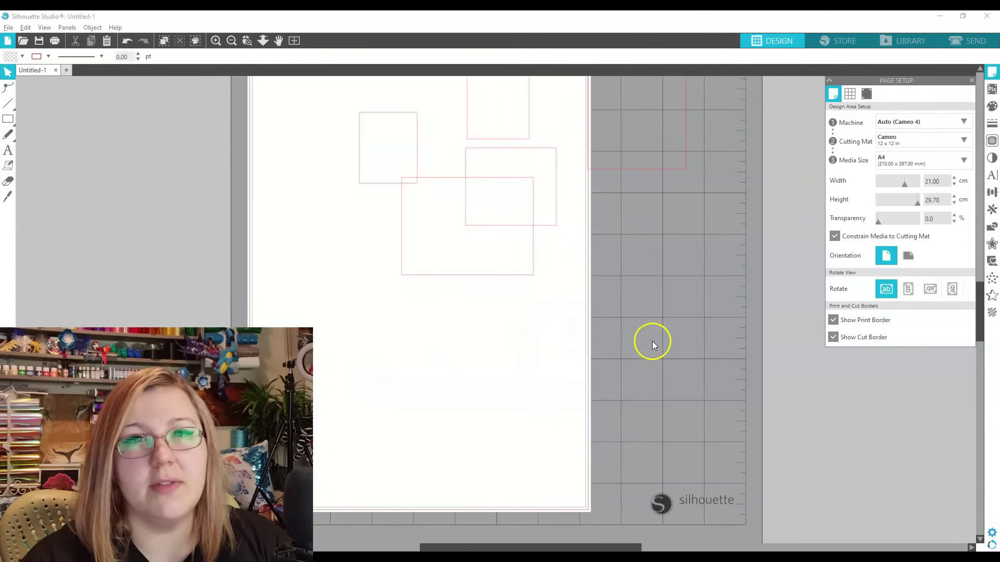
{"action": "scroll", "coordinate": [642, 334], "scroll_direction": "up", "scroll_amount": 3}
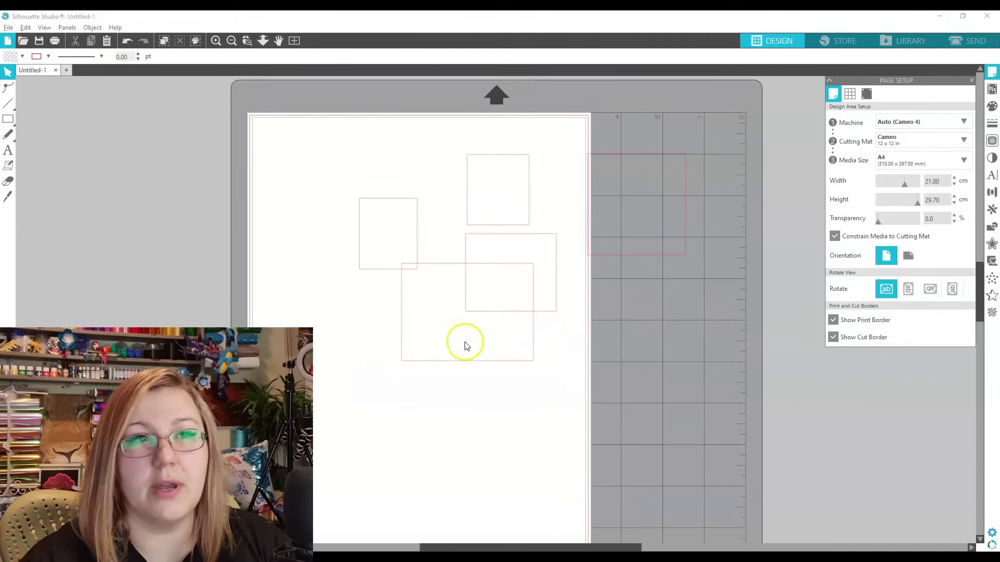
Move the off-page square onto the page's left side and hide the print border.
{"action": "left_click_drag", "start_coordinate": [650, 291], "coordinate": [333, 387]}
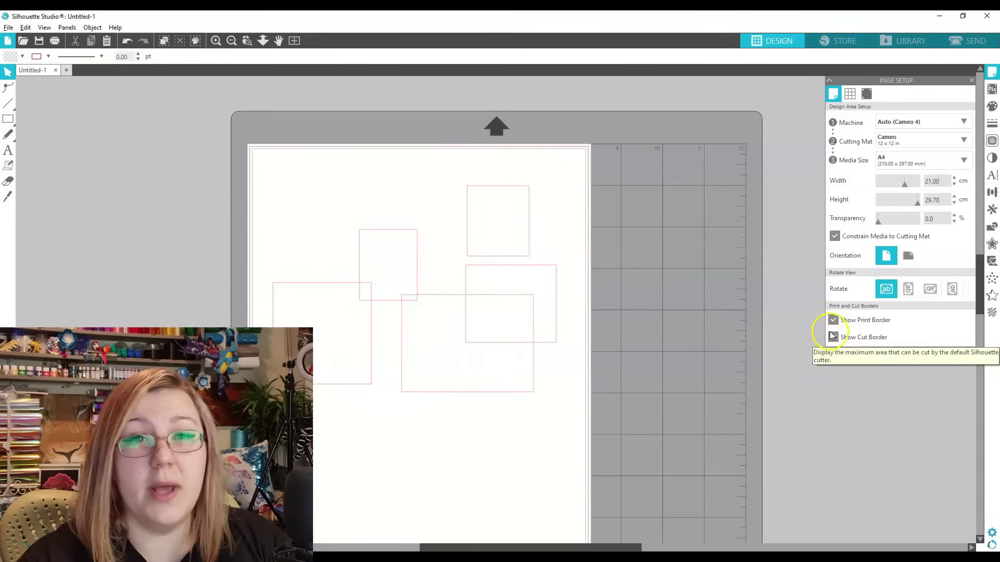
{"action": "left_click", "coordinate": [834, 320]}
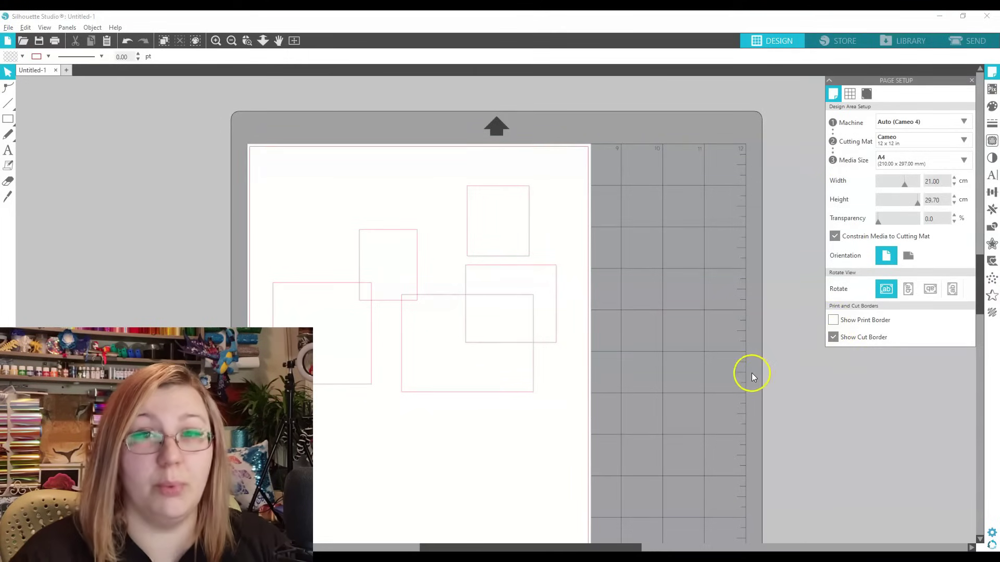
{"action": "left_click", "coordinate": [259, 169]}
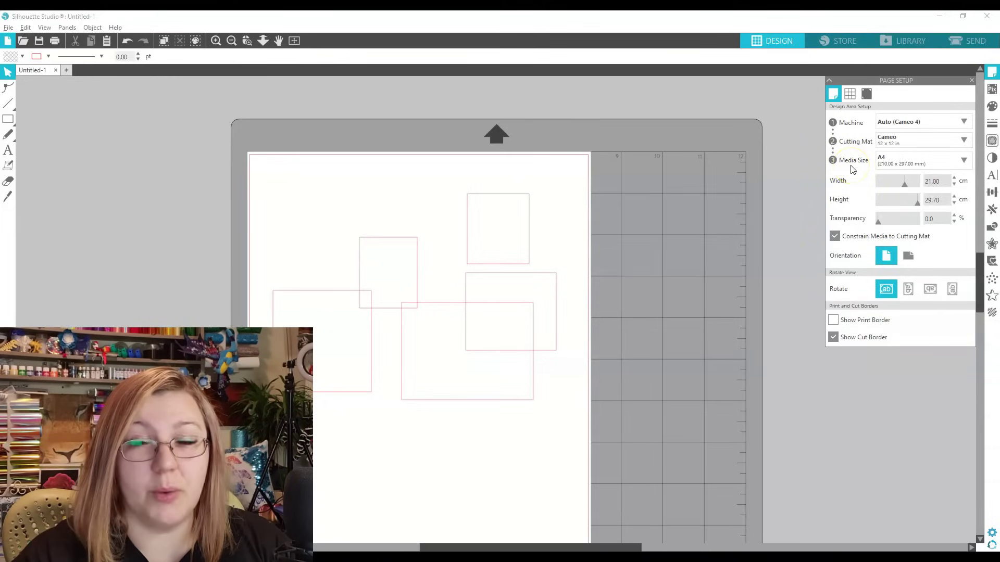
Open the grid settings in Page Setup and show the grid.
{"action": "left_click", "coordinate": [849, 94]}
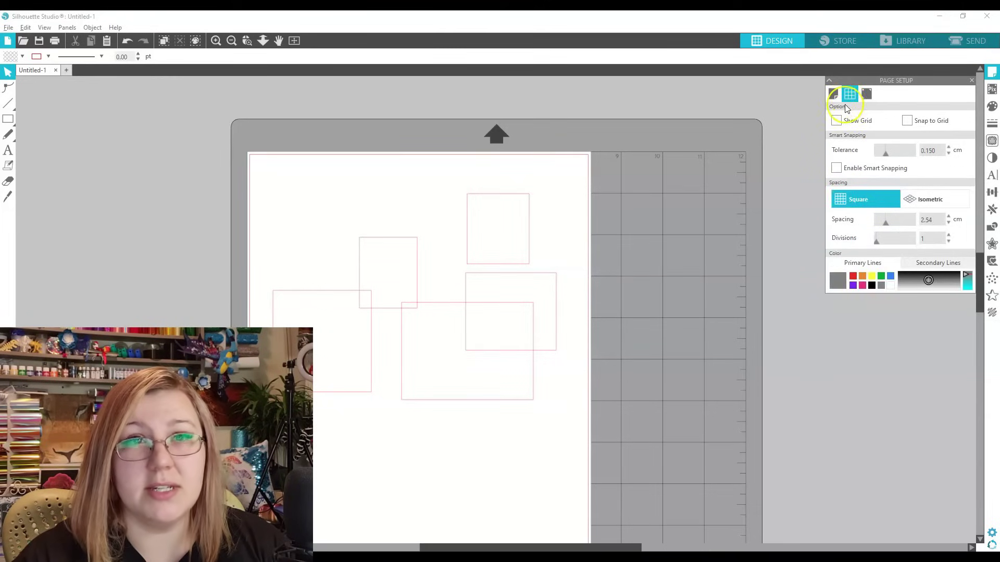
{"action": "left_click", "coordinate": [836, 121]}
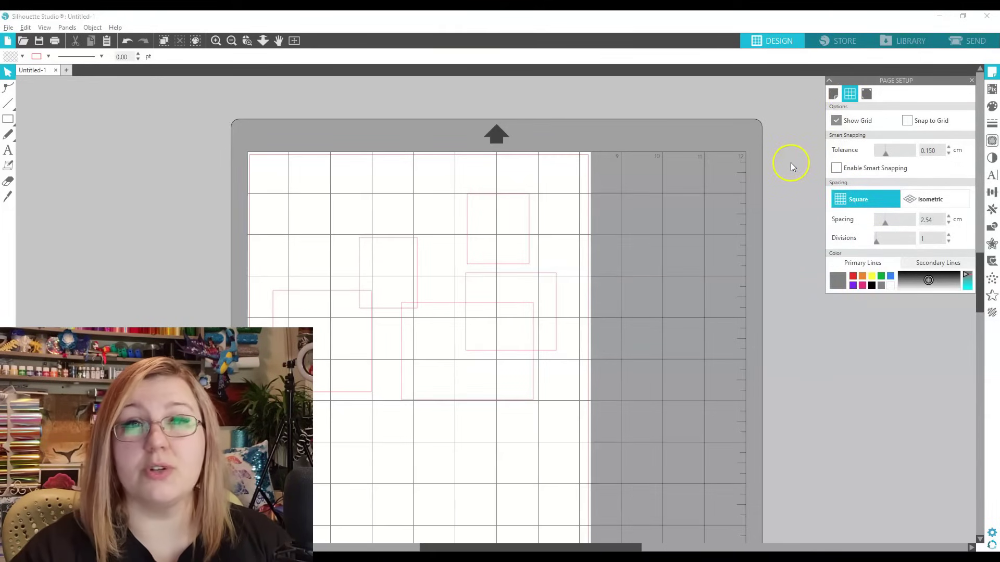
With Snap to Grid on, move the uppermost rectangle one grid square up and left, and turn the snapping off.
{"action": "left_click", "coordinate": [907, 123]}
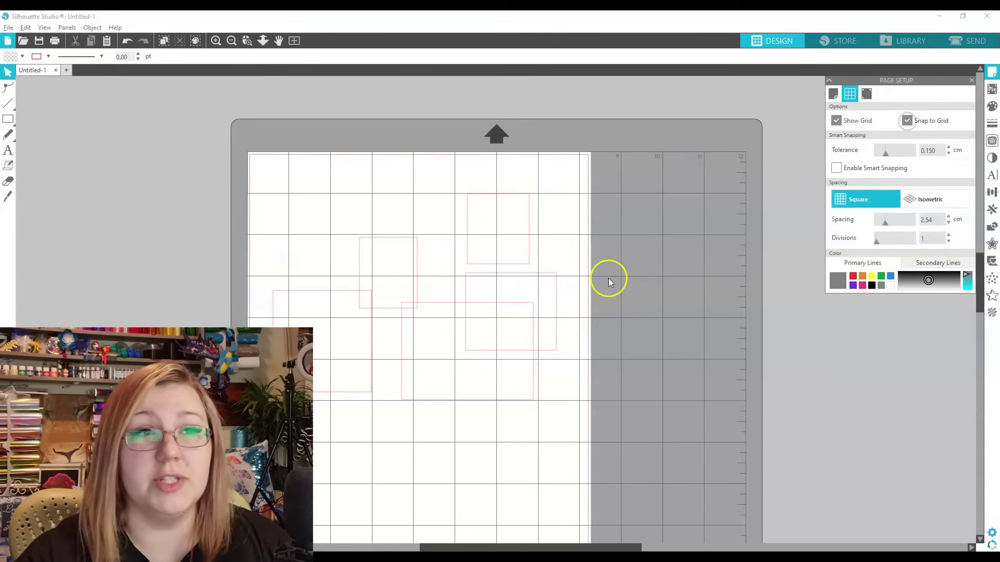
{"action": "left_click_drag", "start_coordinate": [520, 266], "coordinate": [469, 239]}
{"action": "left_click", "coordinate": [545, 221]}
{"action": "left_click", "coordinate": [907, 125]}
With Smart Snapping enabled, align the uppermost rectangle's left edge to the large lower rectangle's left edge, and disable the snapping.
{"action": "left_click", "coordinate": [847, 163]}
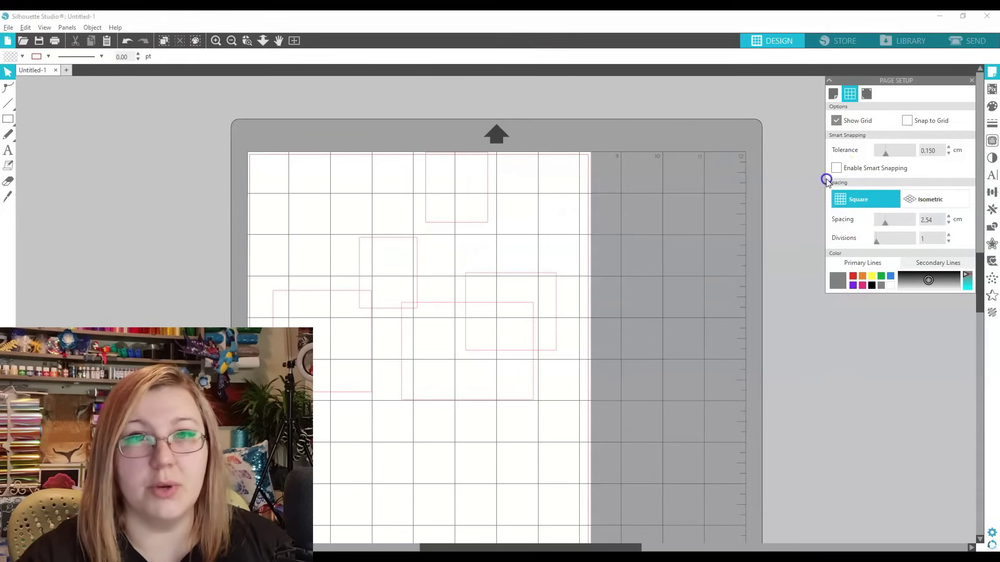
{"action": "left_click_drag", "start_coordinate": [468, 223], "coordinate": [446, 221]}
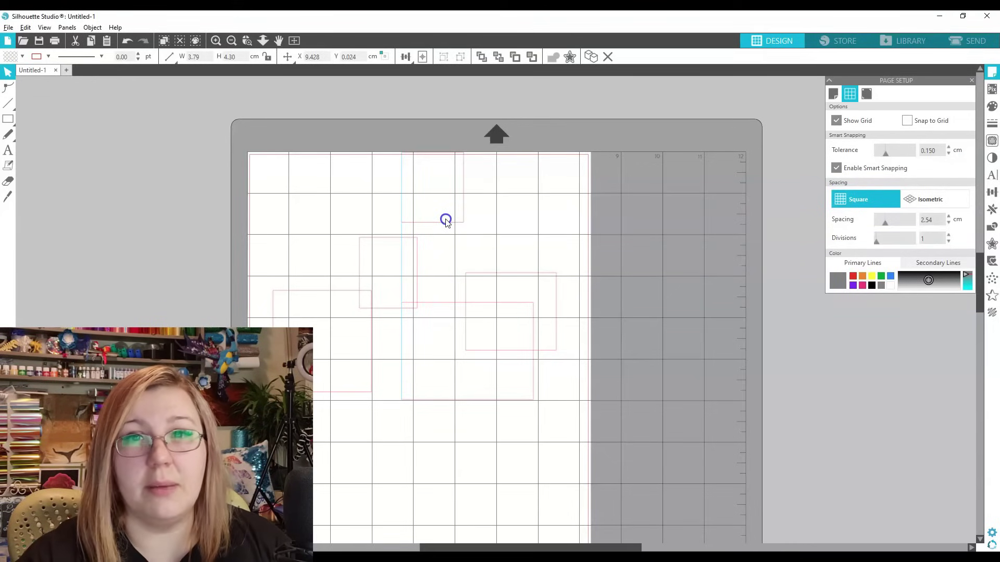
{"action": "left_click", "coordinate": [445, 221]}
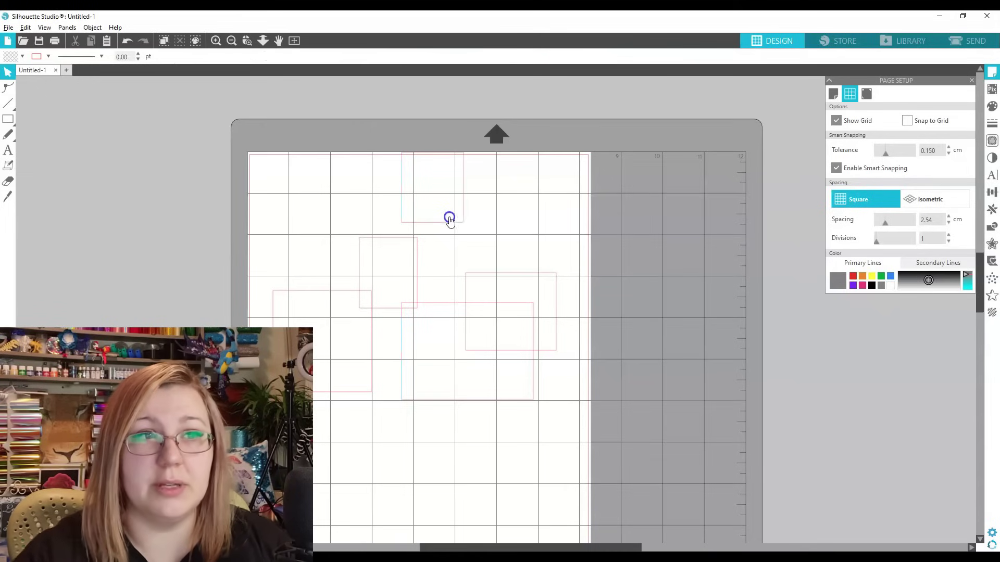
{"action": "left_click", "coordinate": [836, 167]}
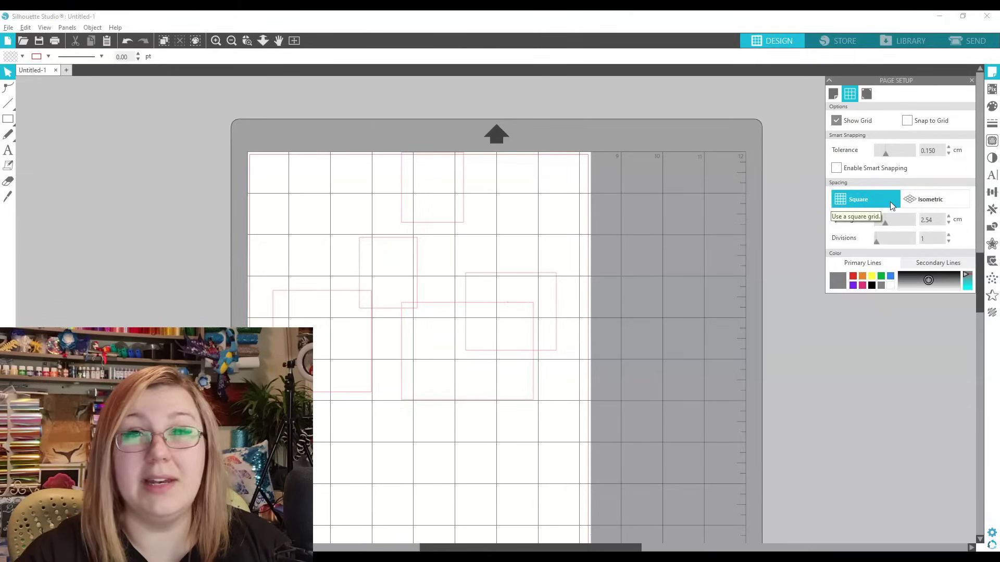
Try the isometric grid and switch back to the square grid.
{"action": "left_click", "coordinate": [935, 199]}
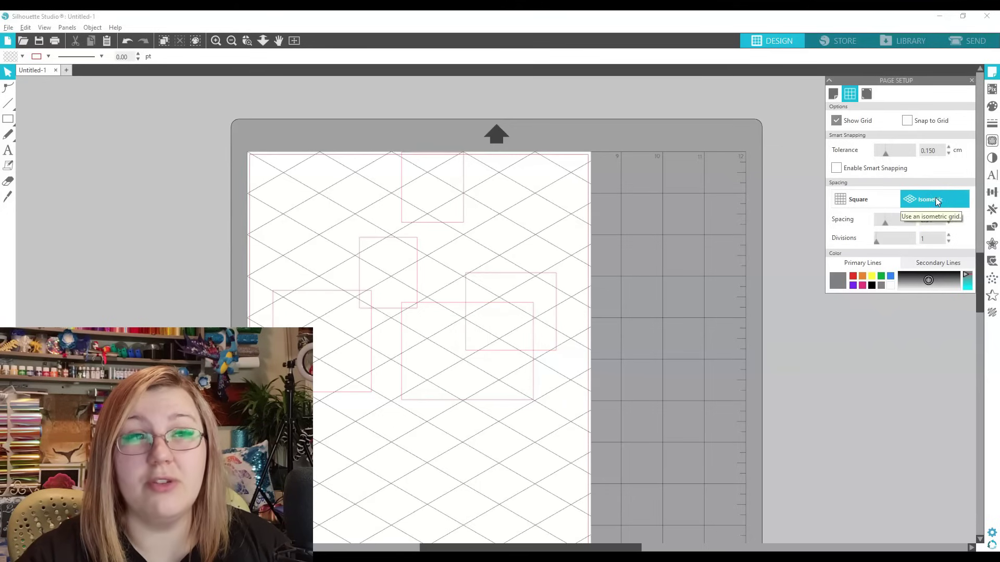
{"action": "left_click", "coordinate": [908, 204]}
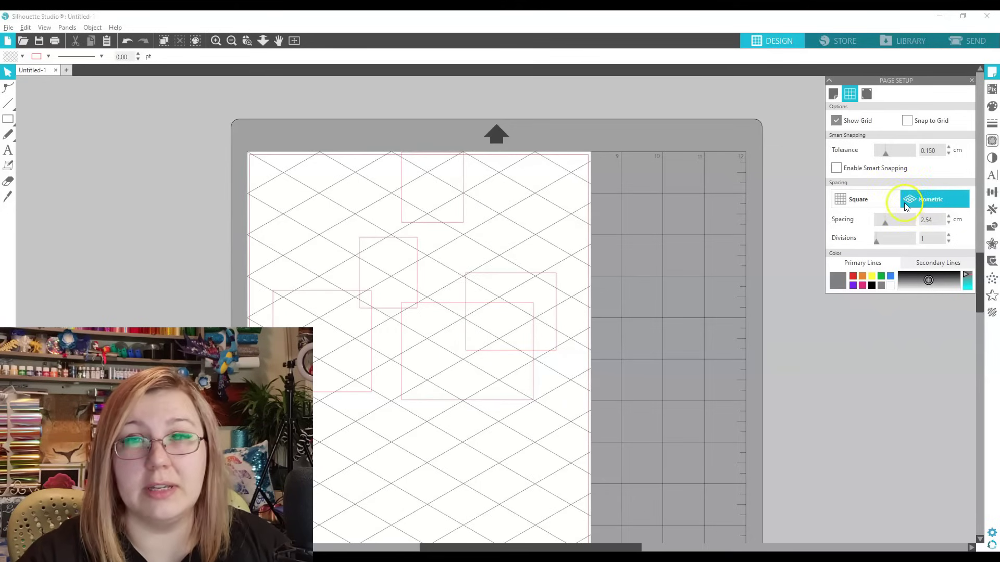
{"action": "left_click", "coordinate": [860, 203]}
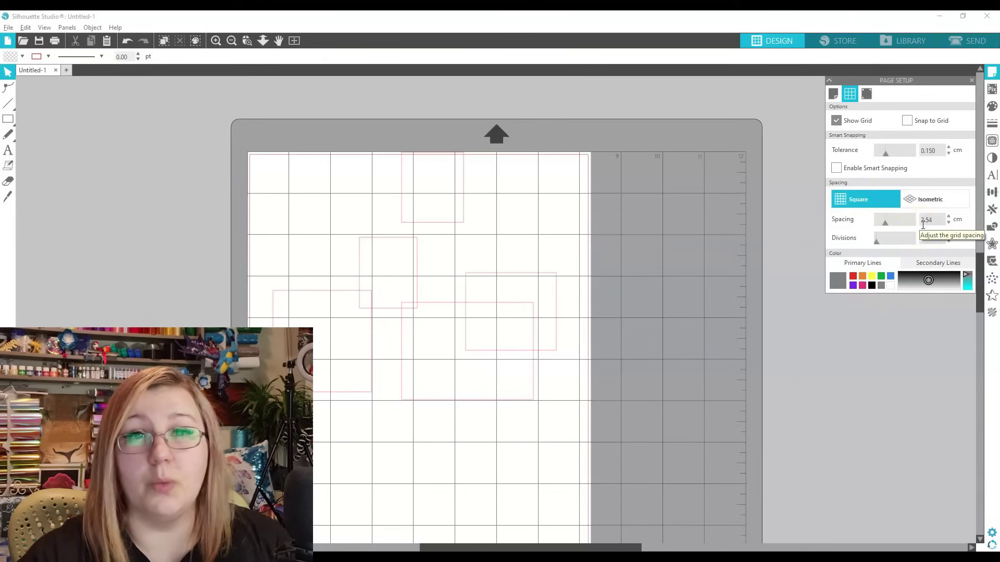
{"action": "left_click", "coordinate": [520, 237]}
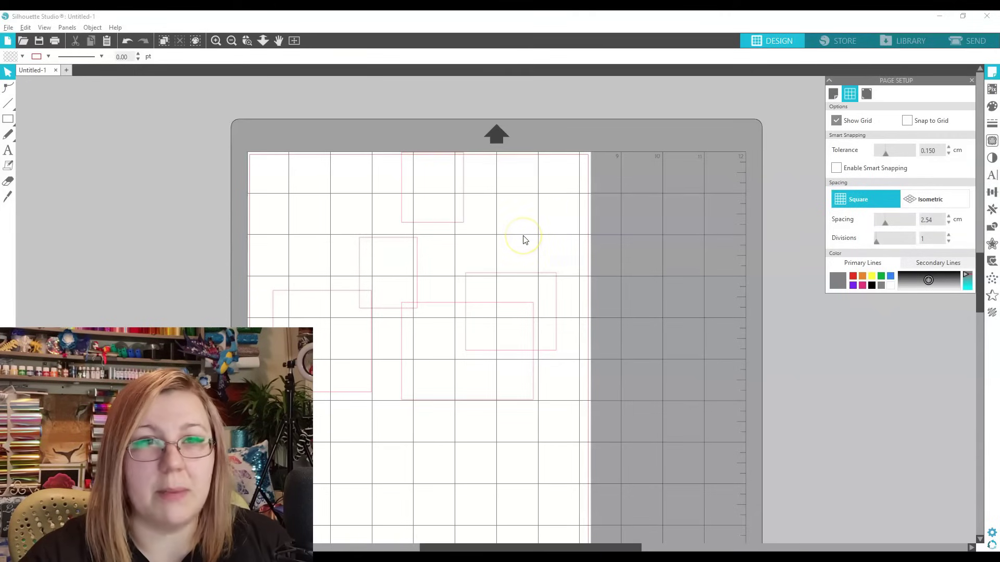
Set the color of the grid's primary lines to blue.
{"action": "mouse_move", "coordinate": [930, 287]}
{"action": "left_mouse_down"}
{"action": "mouse_move", "coordinate": [948, 288]}
{"action": "mouse_move", "coordinate": [901, 287]}
{"action": "mouse_move", "coordinate": [950, 284]}
{"action": "mouse_move", "coordinate": [936, 283]}
{"action": "left_mouse_up"}
{"action": "left_click", "coordinate": [891, 276]}
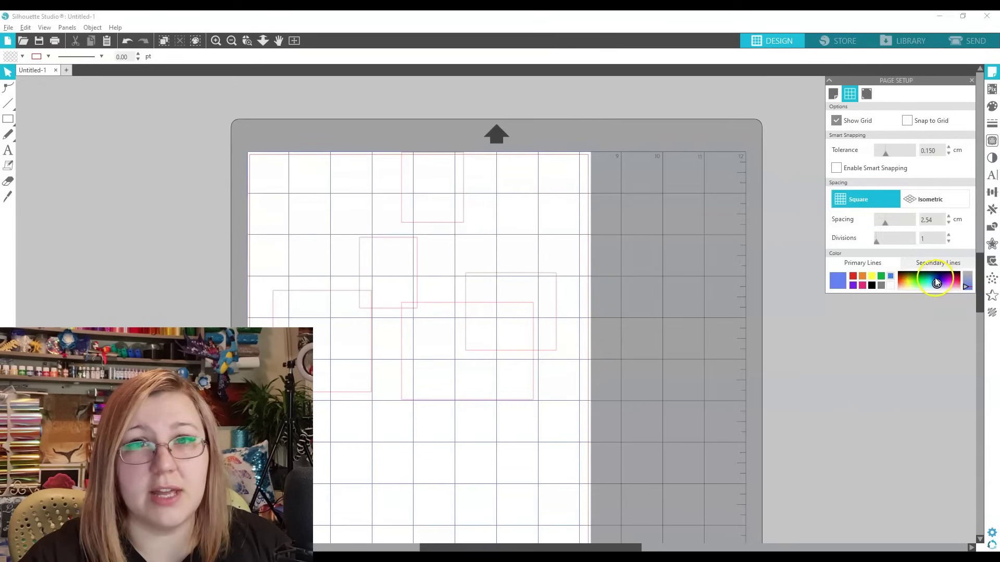
Look over the registration mark and print bleed options of the page setup.
{"action": "left_click", "coordinate": [867, 95]}
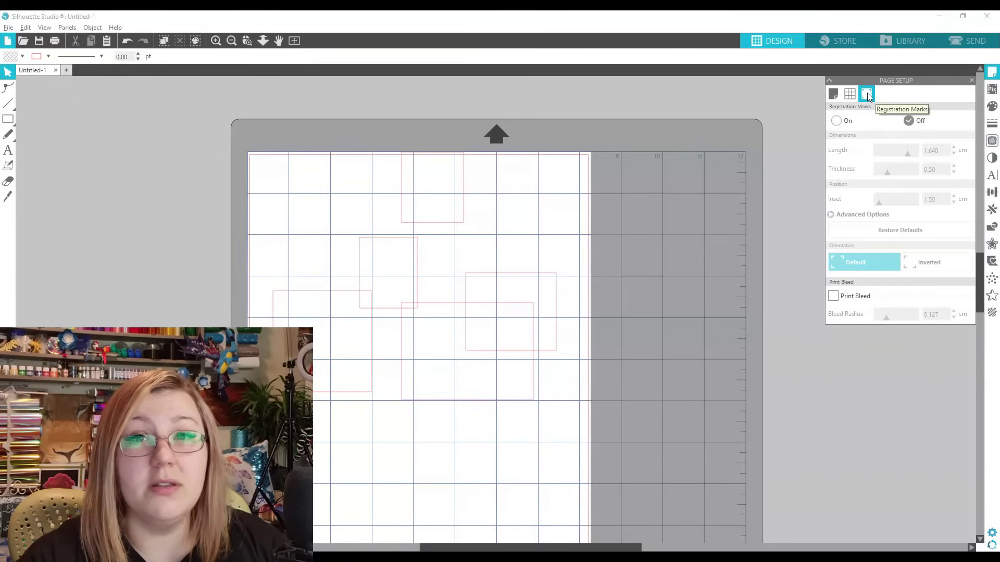
{"action": "left_click", "coordinate": [832, 104]}
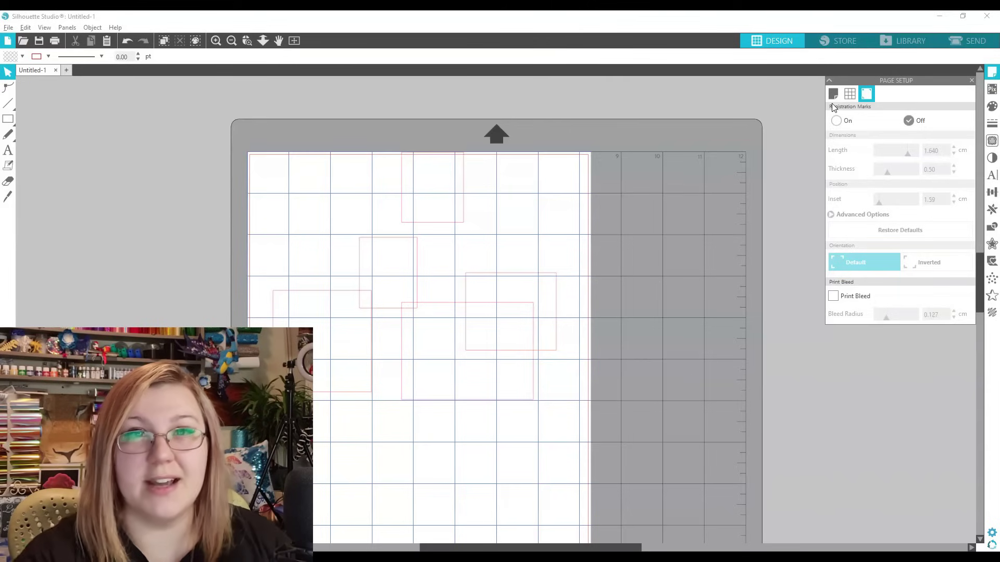
{"action": "left_click", "coordinate": [978, 108]}
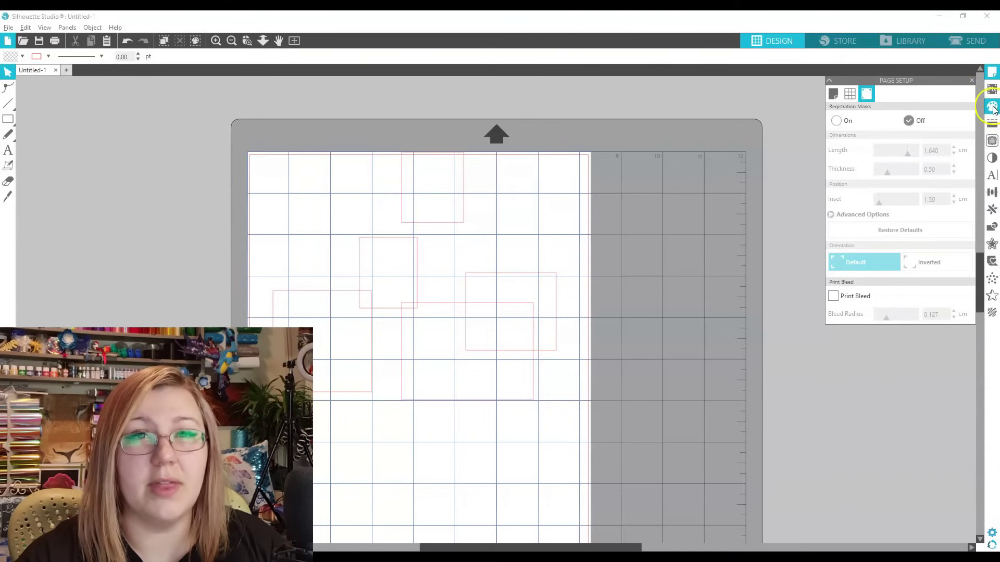
Fill the rectangle overlapping the large lower one with green and the uppermost rectangle with pink.
{"action": "left_click", "coordinate": [993, 107]}
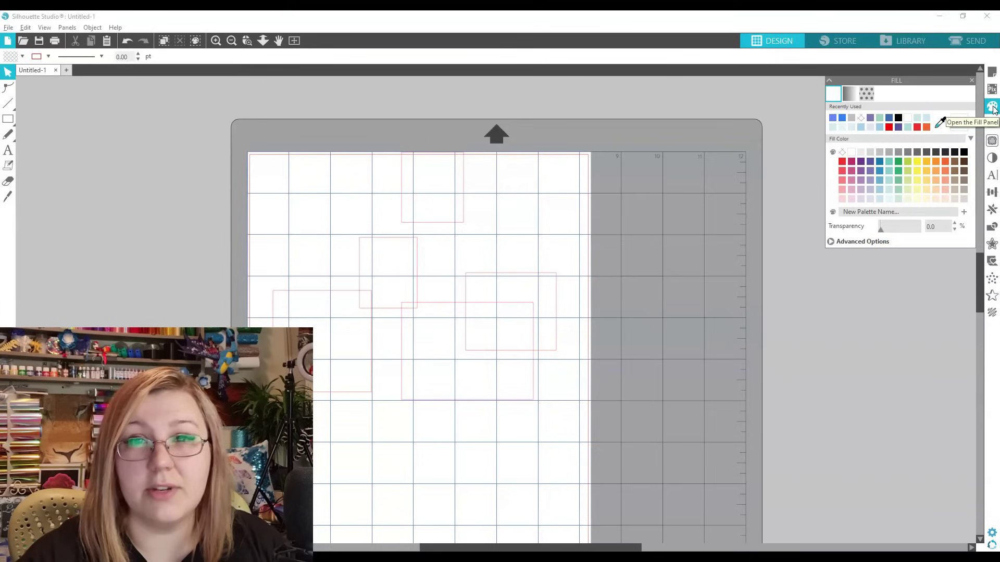
{"action": "left_click", "coordinate": [498, 275]}
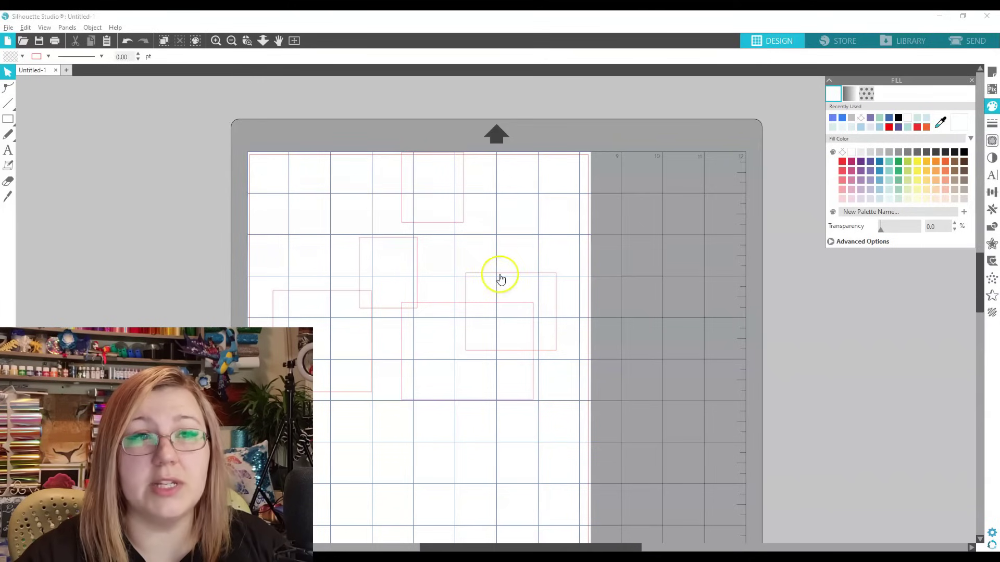
{"action": "left_click", "coordinate": [898, 172]}
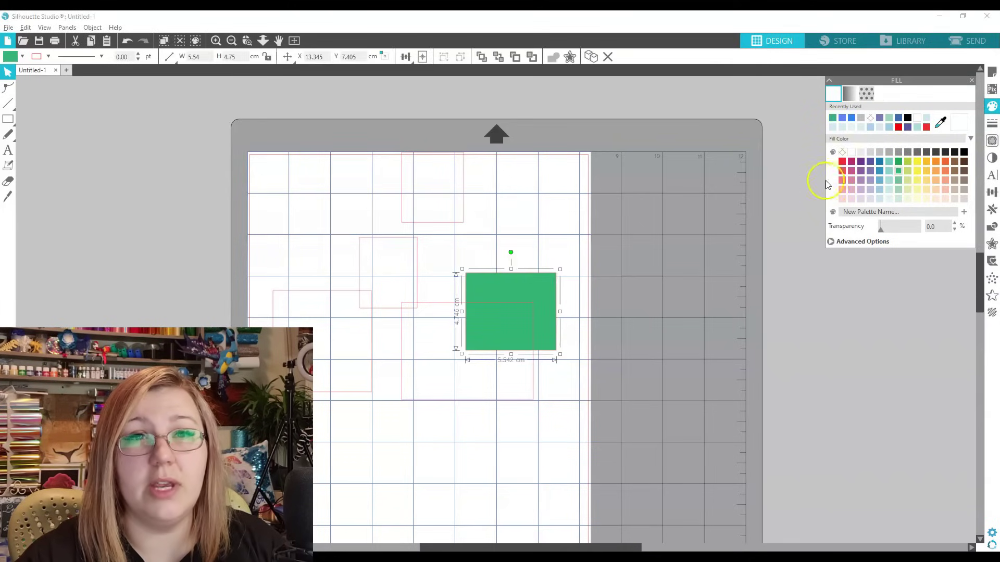
{"action": "left_click", "coordinate": [459, 222]}
{"action": "left_click", "coordinate": [851, 180]}
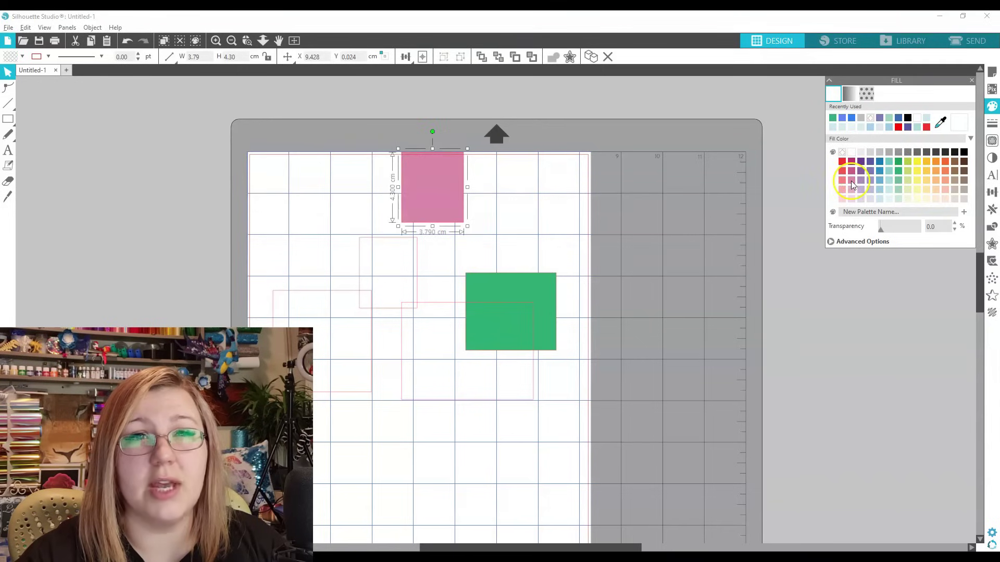
Fill the large lower rectangle with pale yellow and the leftmost rectangle with light brown.
{"action": "left_click", "coordinate": [451, 400]}
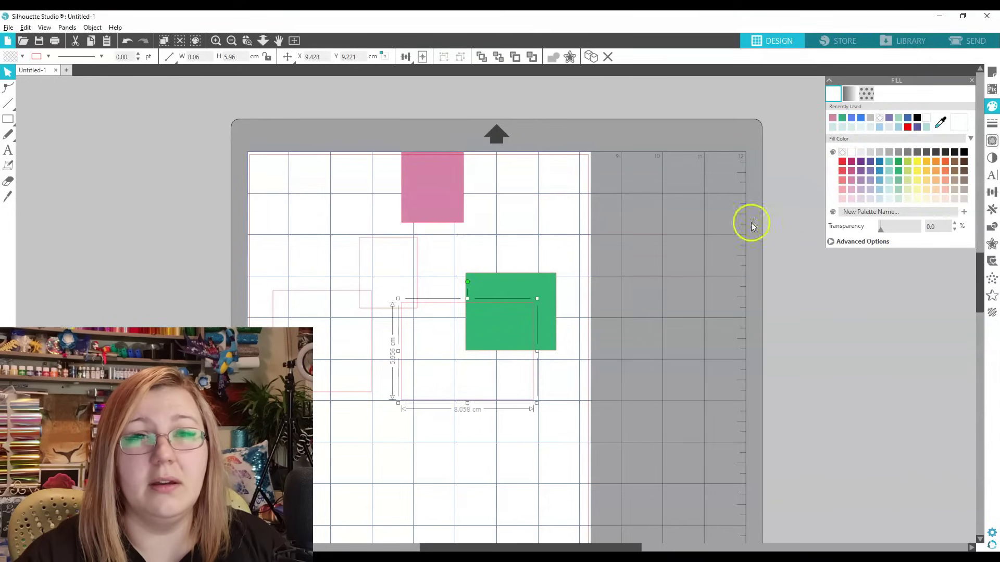
{"action": "left_click", "coordinate": [921, 196]}
{"action": "left_click", "coordinate": [372, 311]}
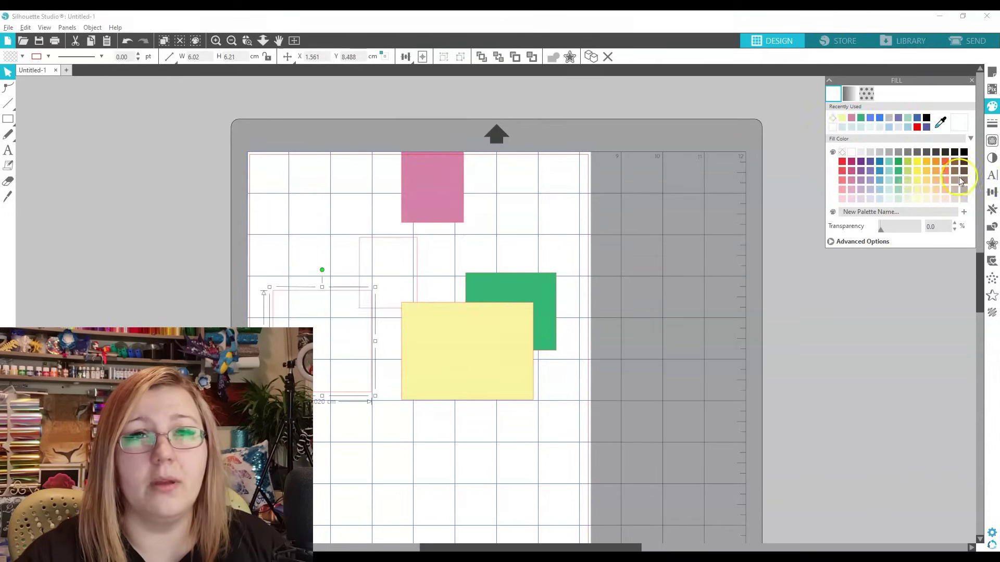
{"action": "left_click", "coordinate": [955, 180]}
Try red and pale green on the remaining unfilled small rectangle, and fill it with the black-and-white diamond pattern.
{"action": "left_click", "coordinate": [416, 295]}
{"action": "left_click", "coordinate": [847, 175]}
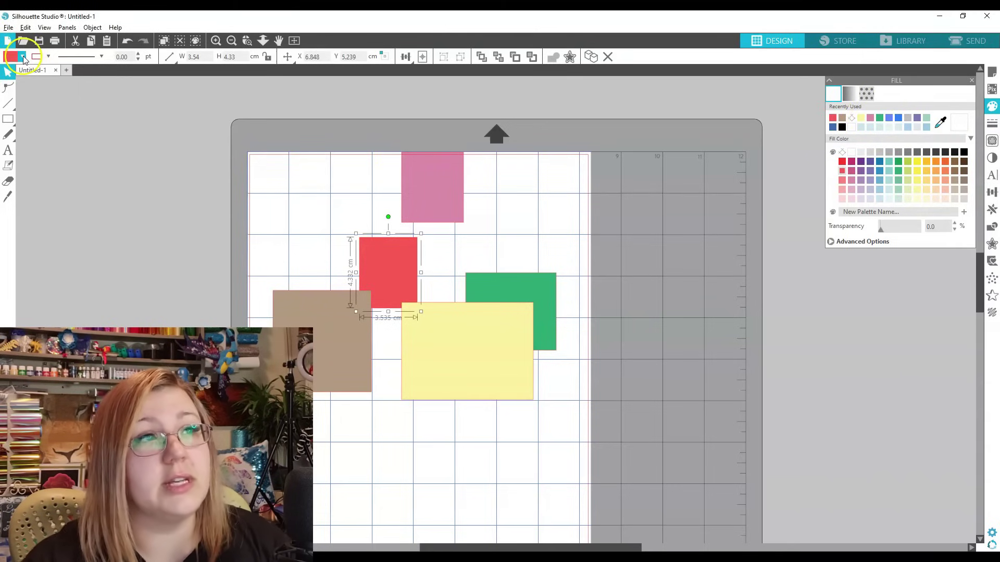
{"action": "left_click", "coordinate": [23, 56]}
{"action": "left_click", "coordinate": [73, 132]}
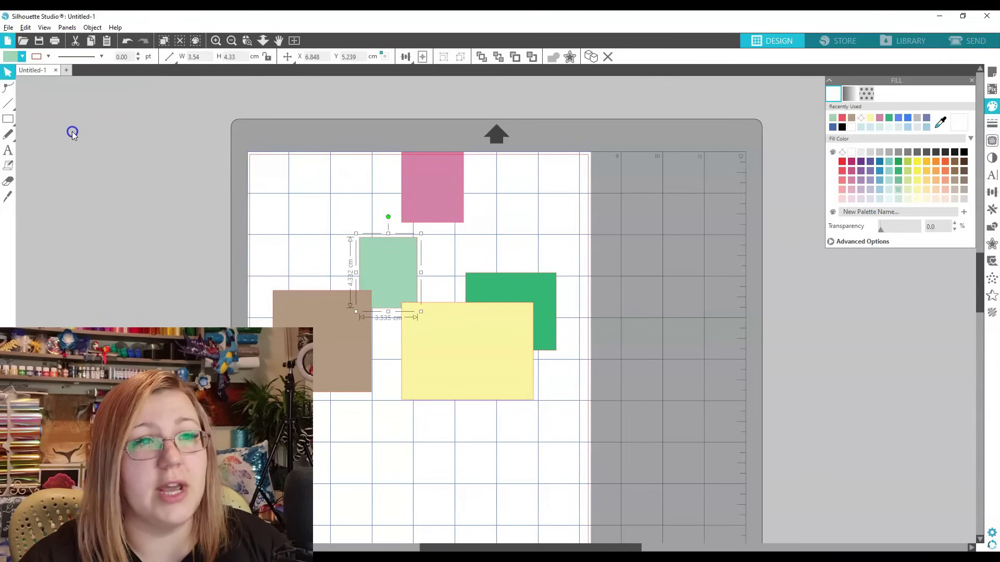
{"action": "left_click", "coordinate": [867, 94]}
{"action": "left_click", "coordinate": [868, 156]}
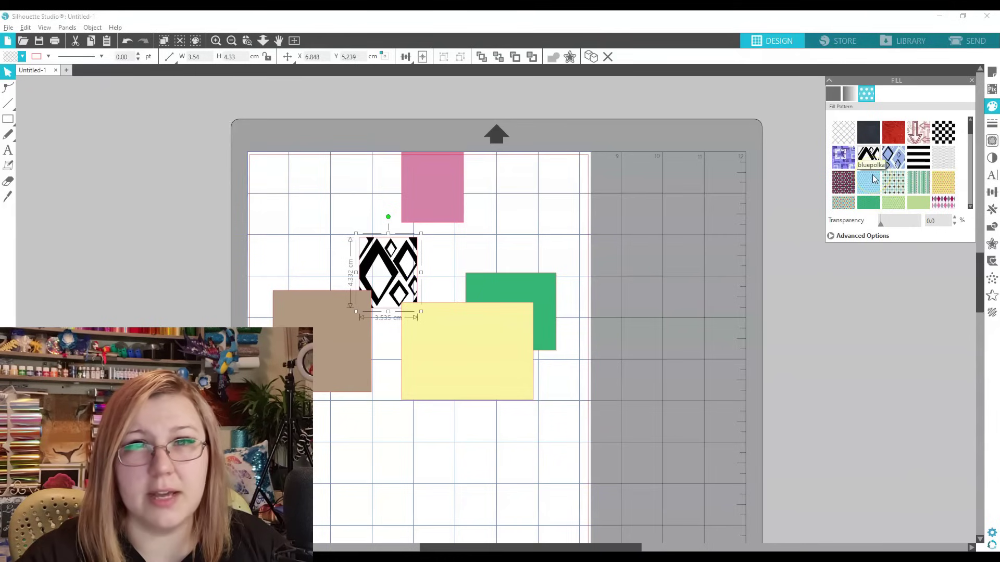
Add the text "Hello!" in Arial Unicode MS at 72 pt below the filled rectangles.
{"action": "left_click", "coordinate": [992, 141]}
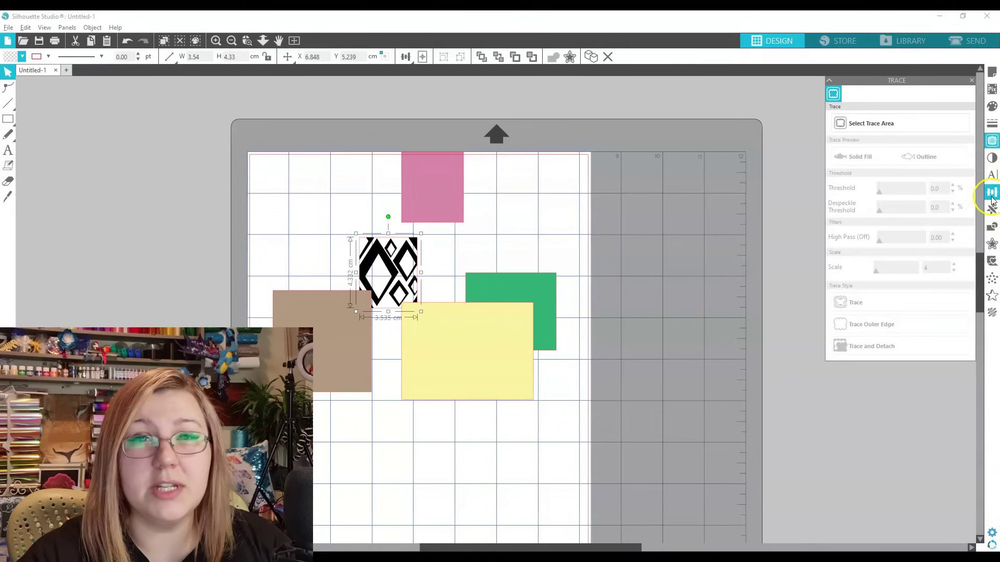
{"action": "left_click", "coordinate": [990, 182]}
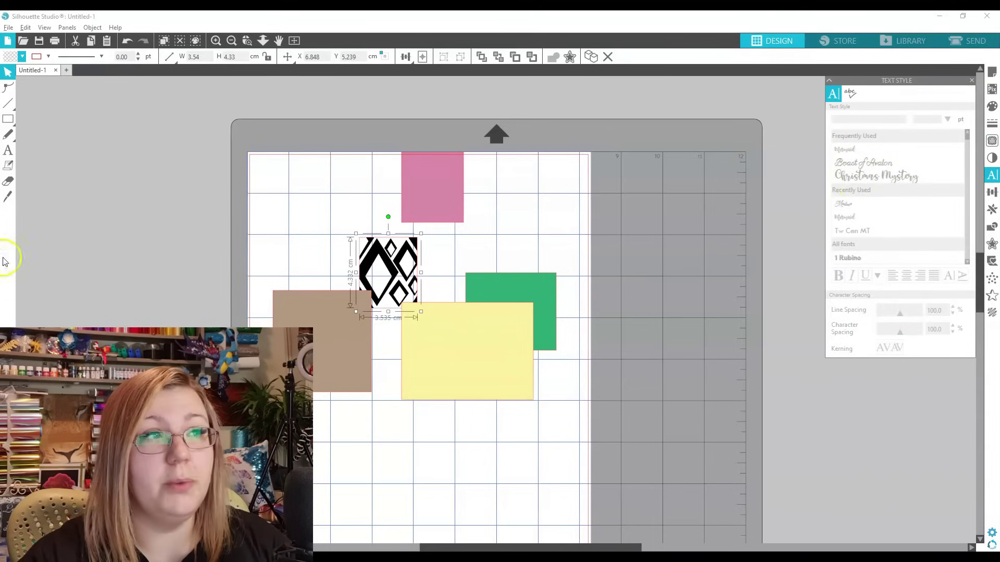
{"action": "left_click", "coordinate": [7, 150]}
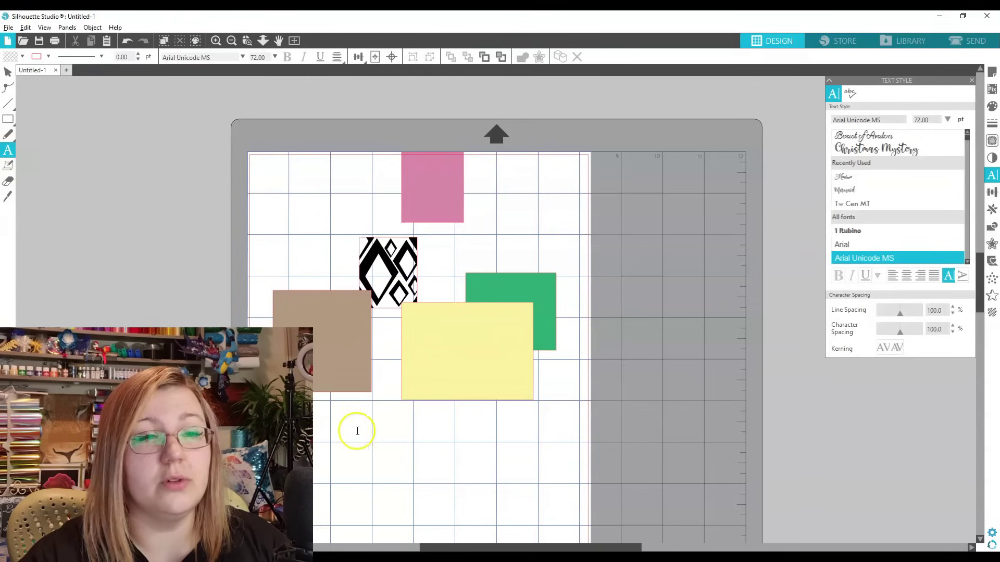
{"action": "left_click", "coordinate": [336, 448]}
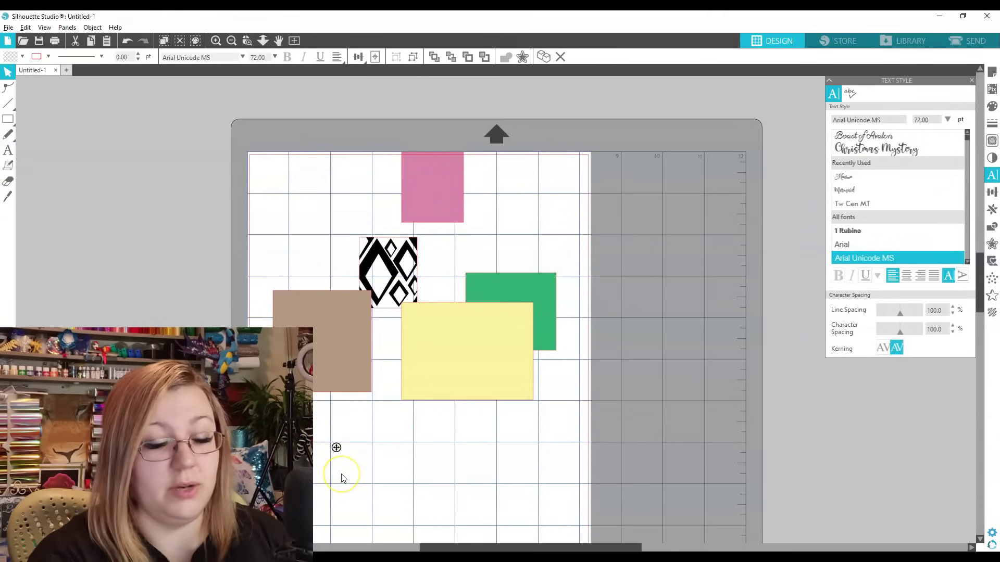
{"action": "type", "text": "Hello!"}
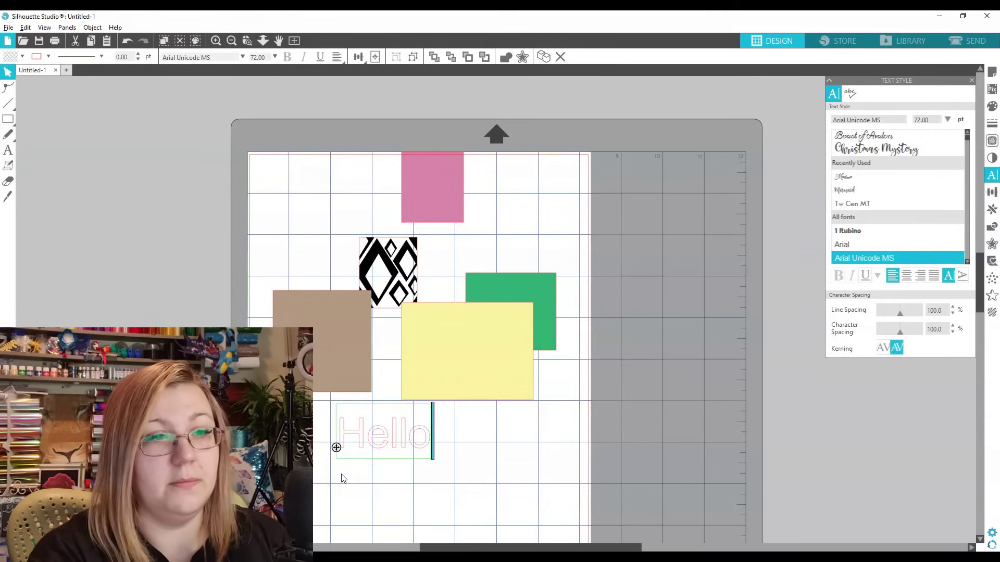
{"action": "left_click", "coordinate": [406, 444]}
{"action": "left_click", "coordinate": [406, 444]}
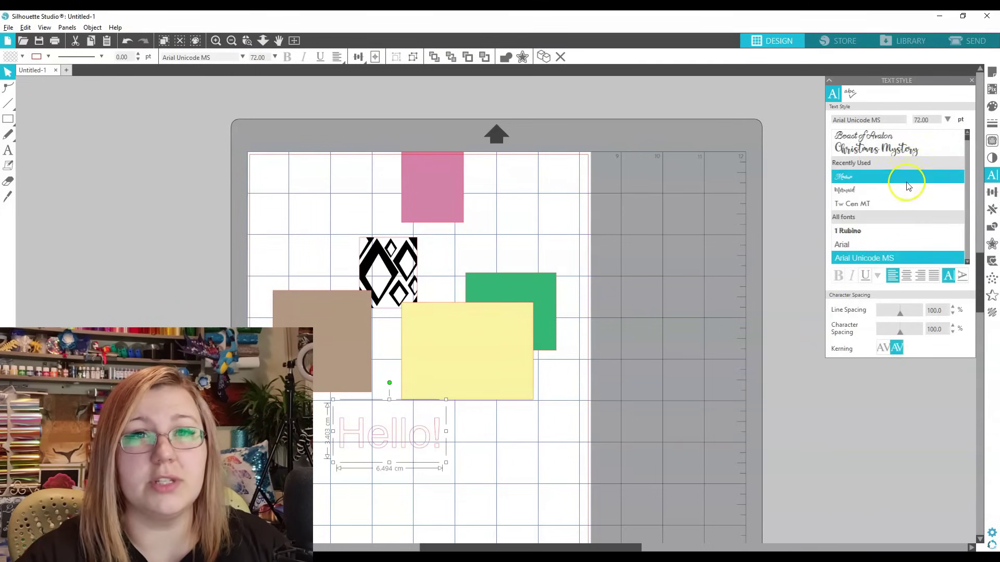
Set the "Hello!" text's font to Adobe Caslon Pro and its line spacing to 130%.
{"action": "scroll", "coordinate": [877, 228], "scroll_direction": "down", "scroll_amount": 2}
{"action": "left_click", "coordinate": [875, 223]}
{"action": "key", "text": "Down"}
{"action": "key", "text": "Down"}
{"action": "key", "text": "Down"}
{"action": "key", "text": "Down"}
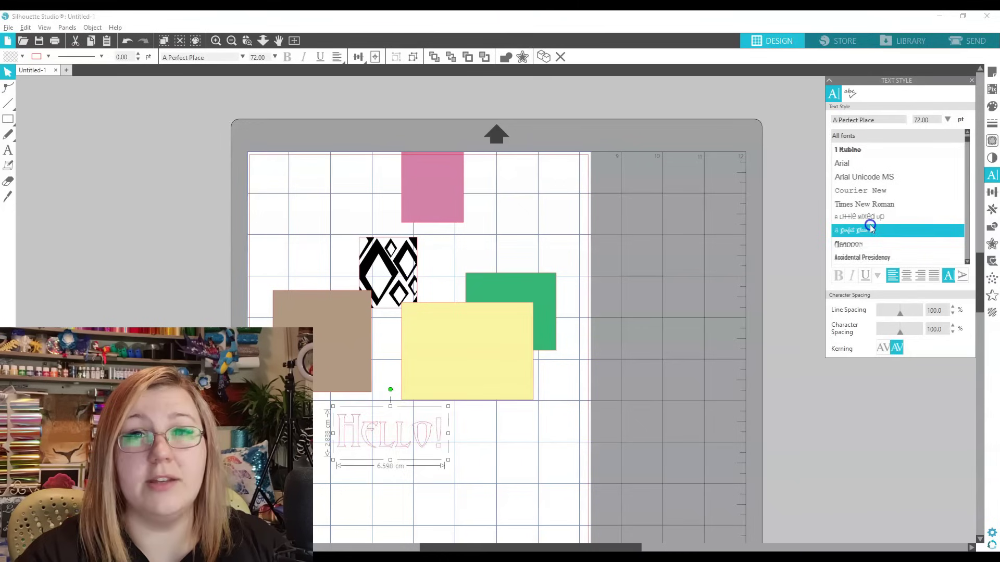
{"action": "key", "text": "Down"}
{"action": "key", "text": "Down"}
{"action": "key", "text": "Down"}
{"action": "left_click_drag", "start_coordinate": [900, 312], "coordinate": [906, 315]}
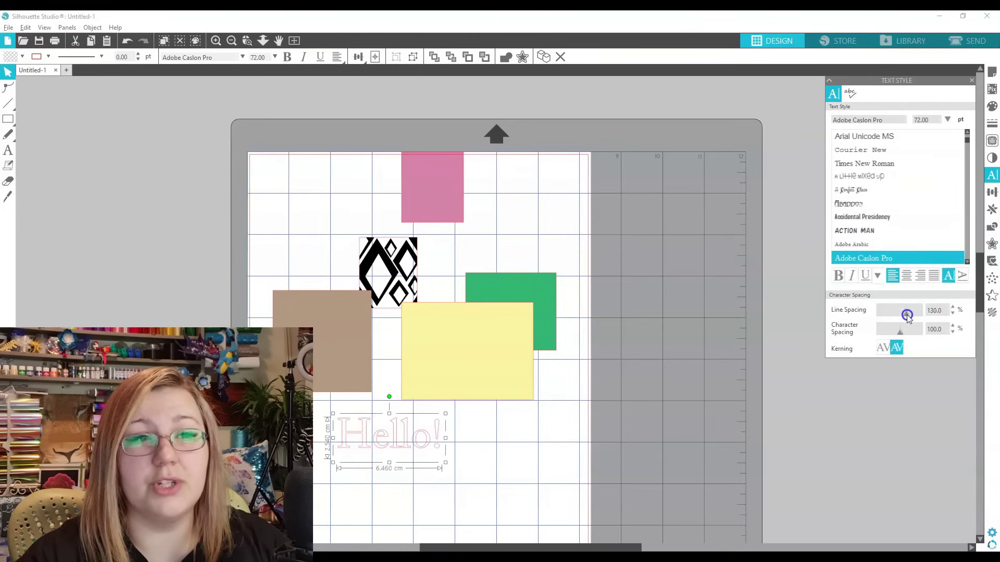
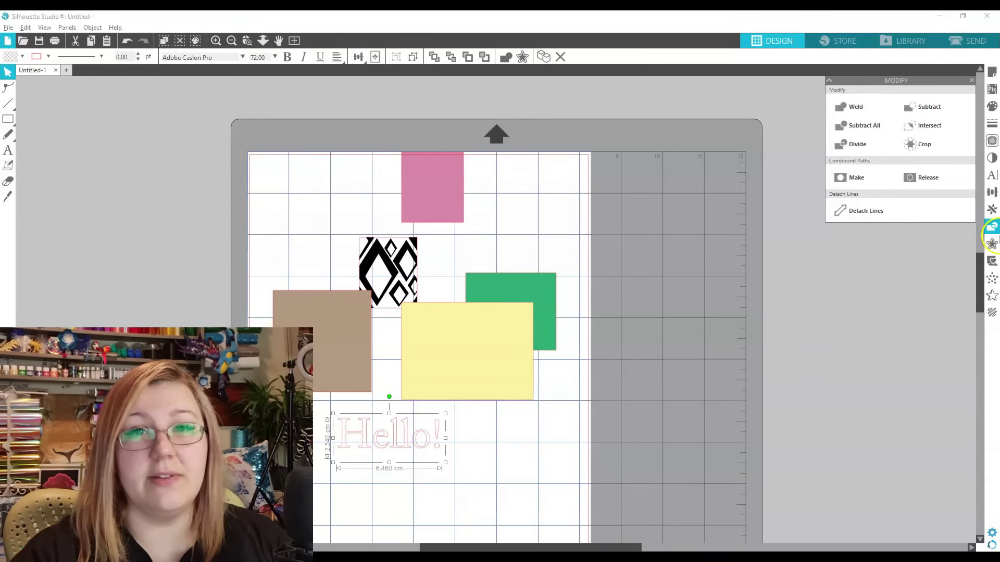
Create an outward offset of 0.200 cm around the "Hello!" text.
{"action": "left_click", "coordinate": [992, 244]}
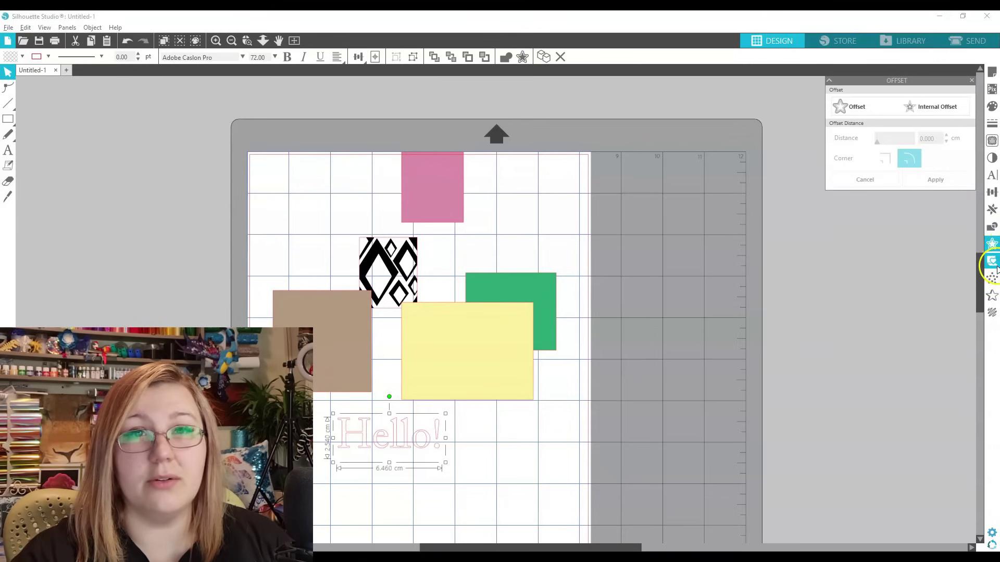
{"action": "left_click", "coordinate": [853, 110]}
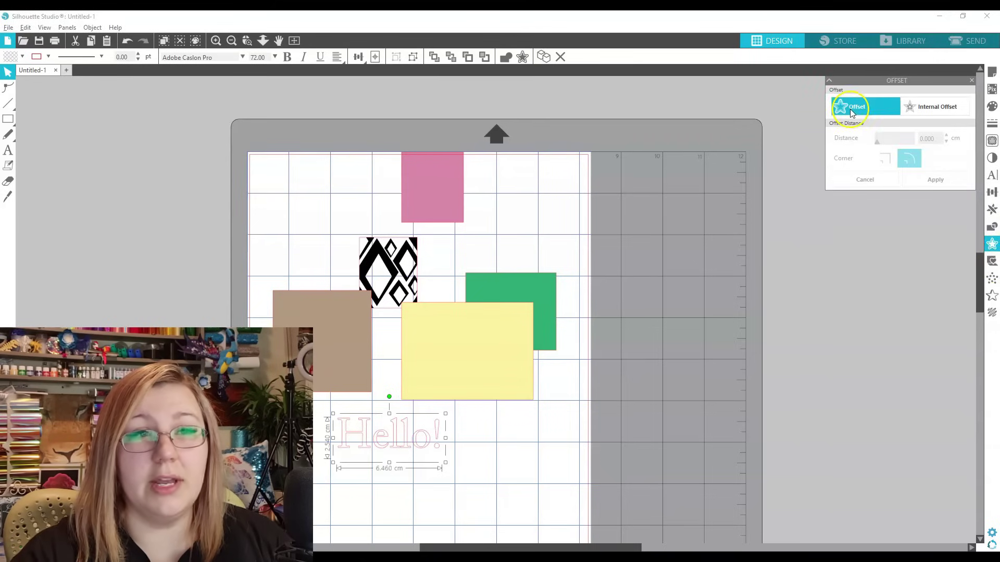
{"action": "left_click", "coordinate": [481, 494]}
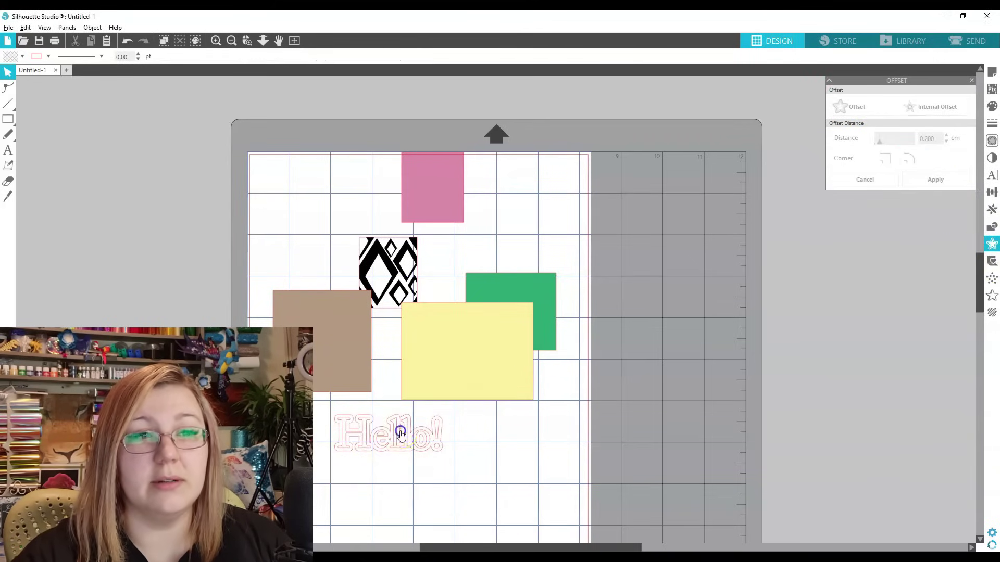
Rotate the offset outline to 90° and move it to the right of the original "Hello!" text, below the yellow rectangle.
{"action": "left_click", "coordinate": [397, 430]}
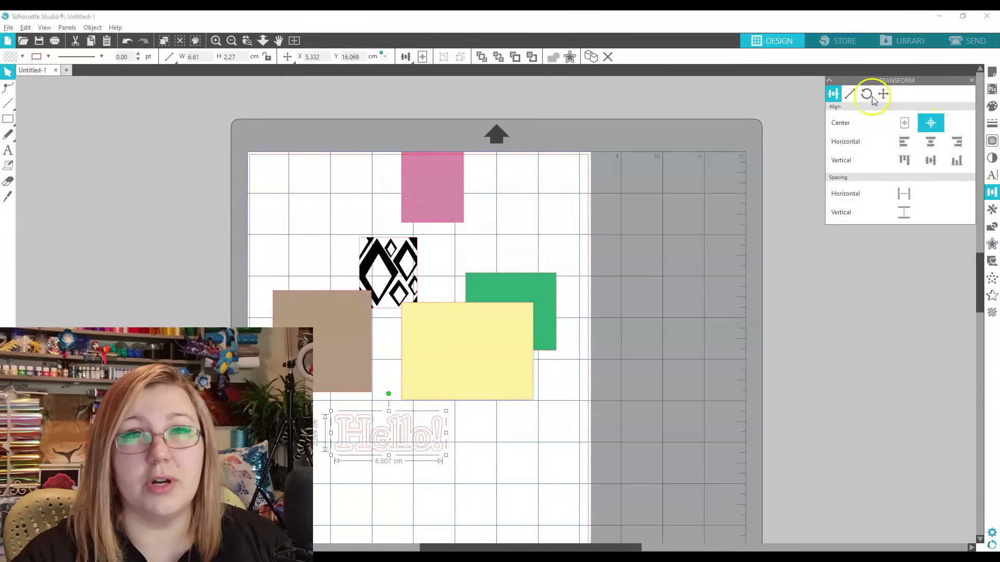
{"action": "left_click", "coordinate": [865, 95]}
{"action": "left_click", "coordinate": [886, 125]}
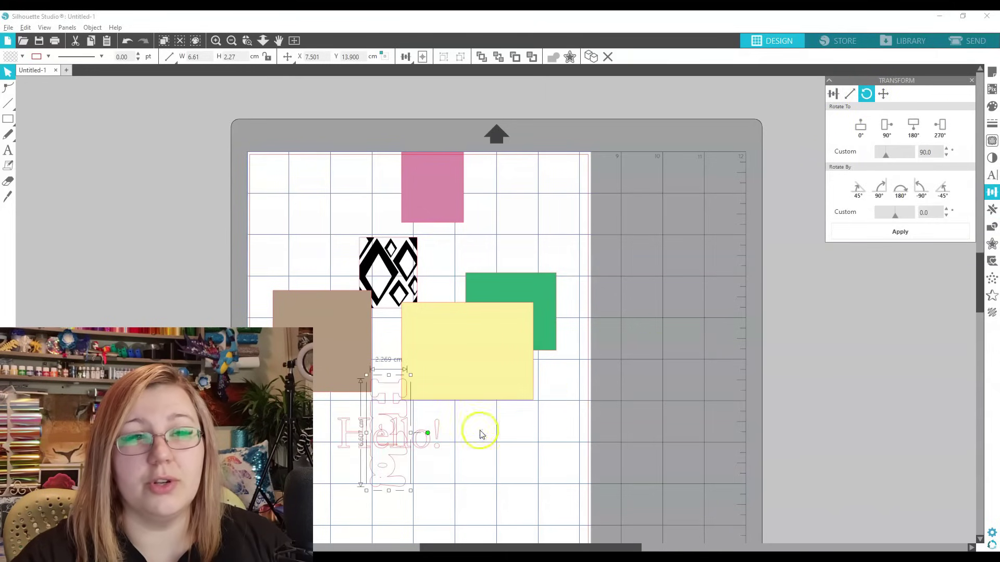
{"action": "left_click_drag", "start_coordinate": [449, 441], "coordinate": [602, 477]}
{"action": "left_click", "coordinate": [782, 299]}
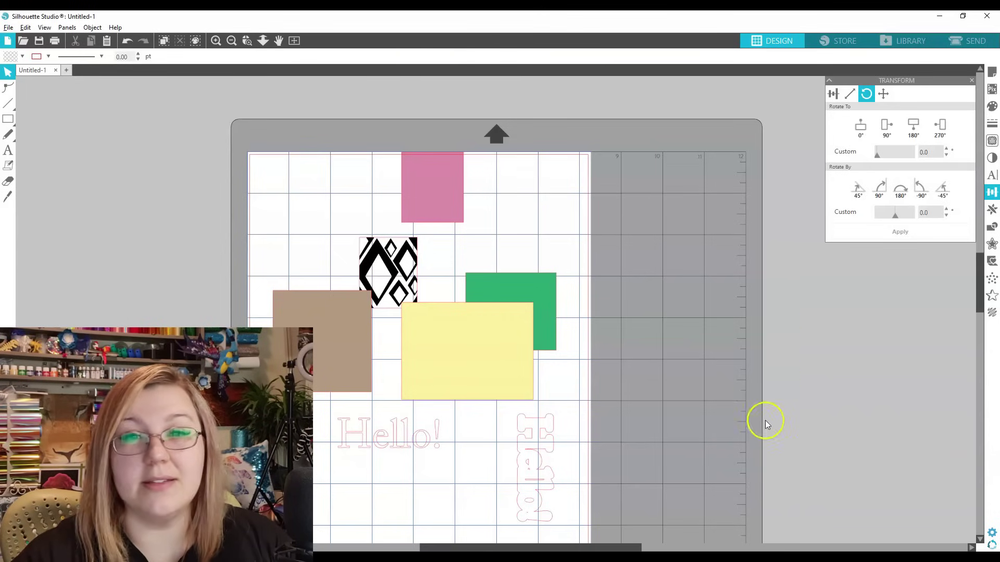
{"action": "left_click_drag", "start_coordinate": [286, 190], "coordinate": [567, 335]}
{"action": "left_click", "coordinate": [620, 323]}
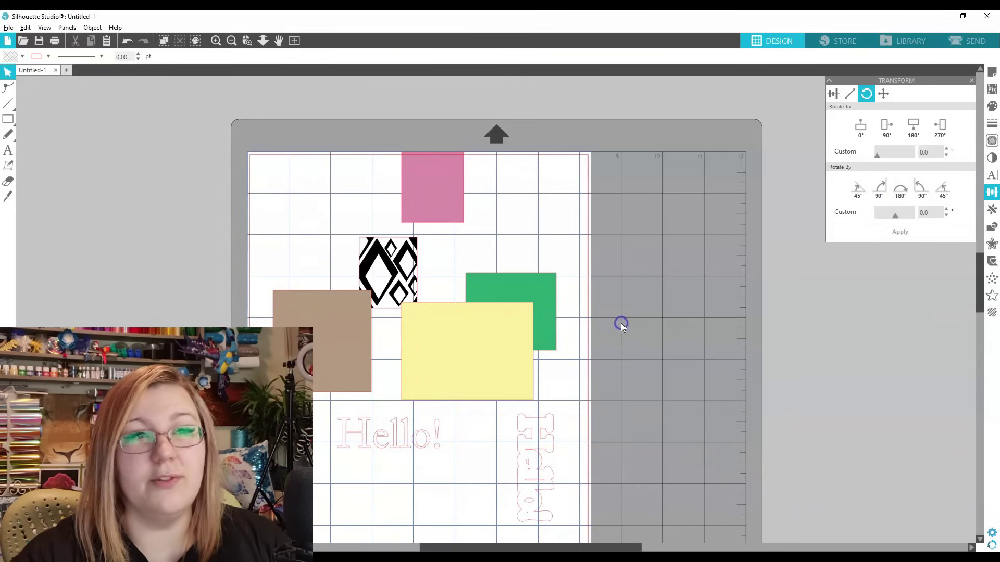